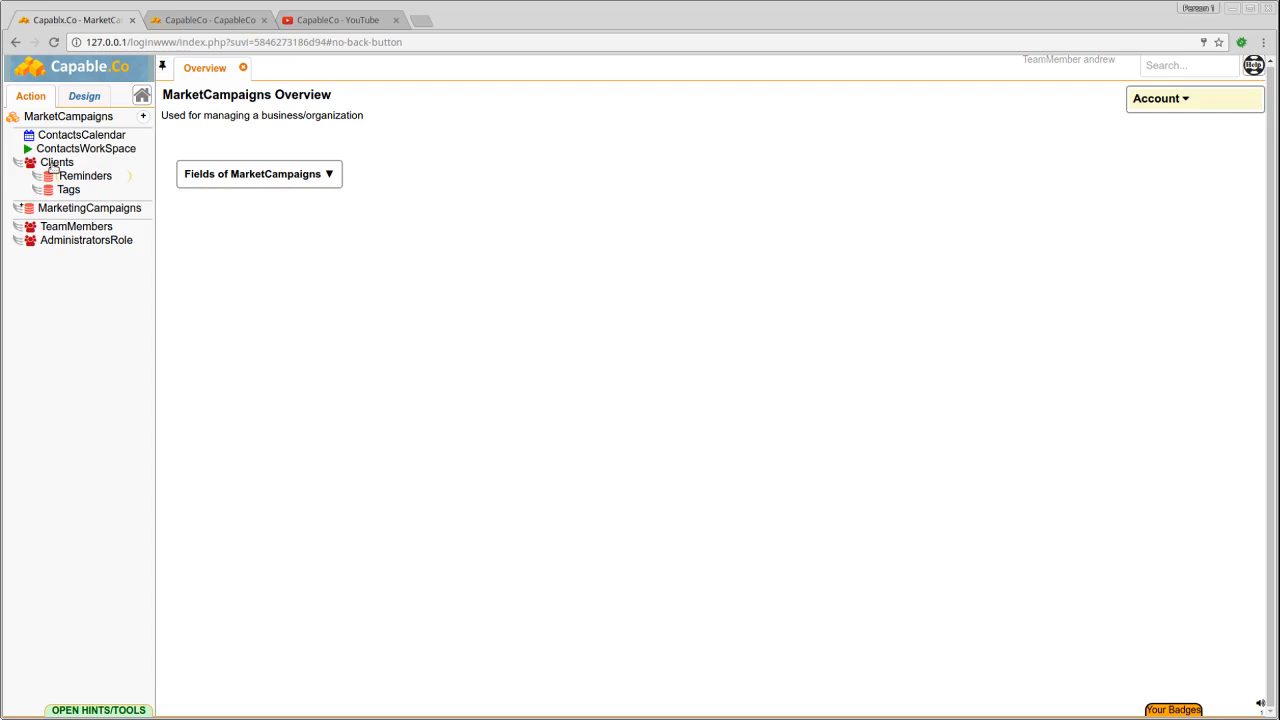
# - Review the Capable.co IT Director's record in the Clients list, including its Test Campaigns setting and tags, and close it
pyautogui.click(54, 166)
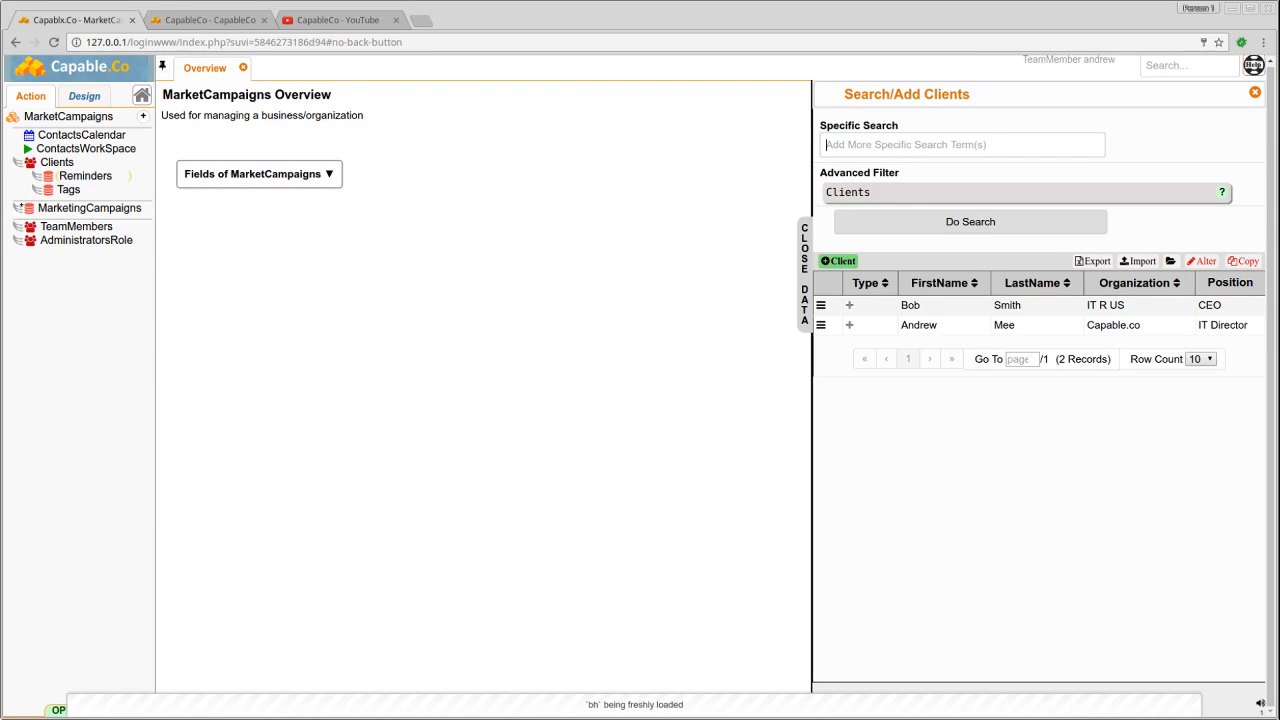
pyautogui.click(849, 326)
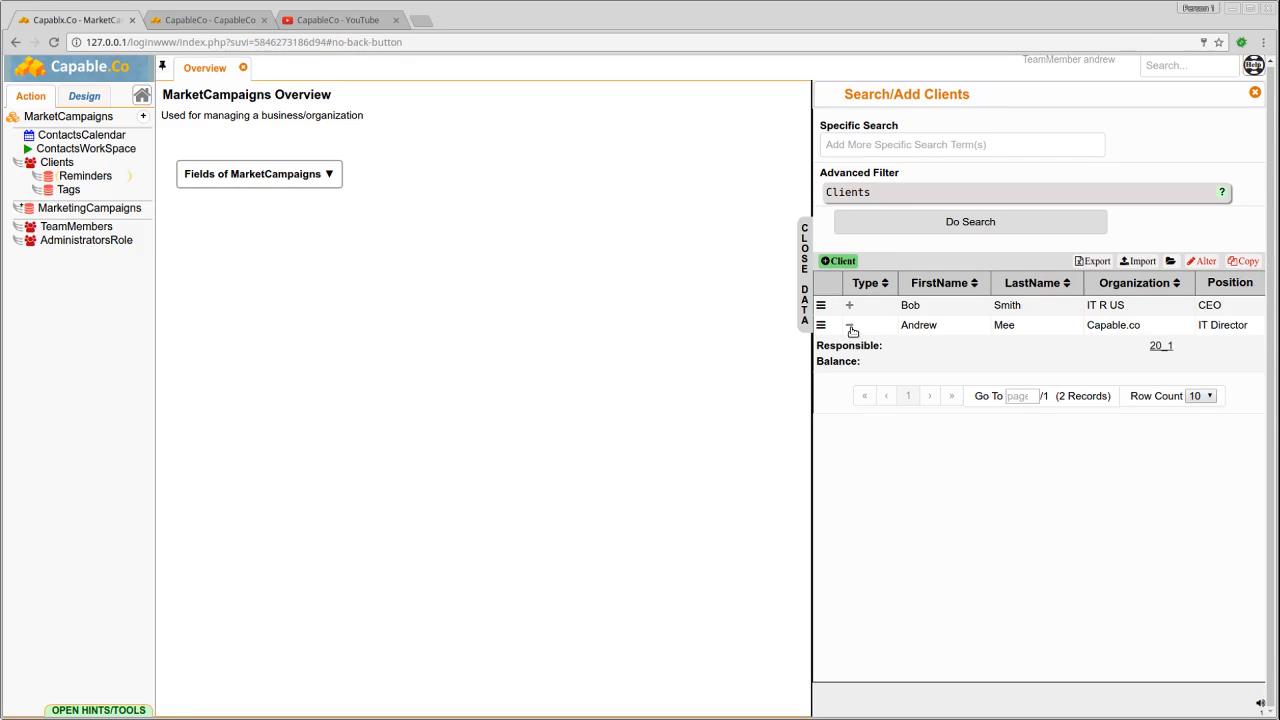
pyautogui.click(850, 327)
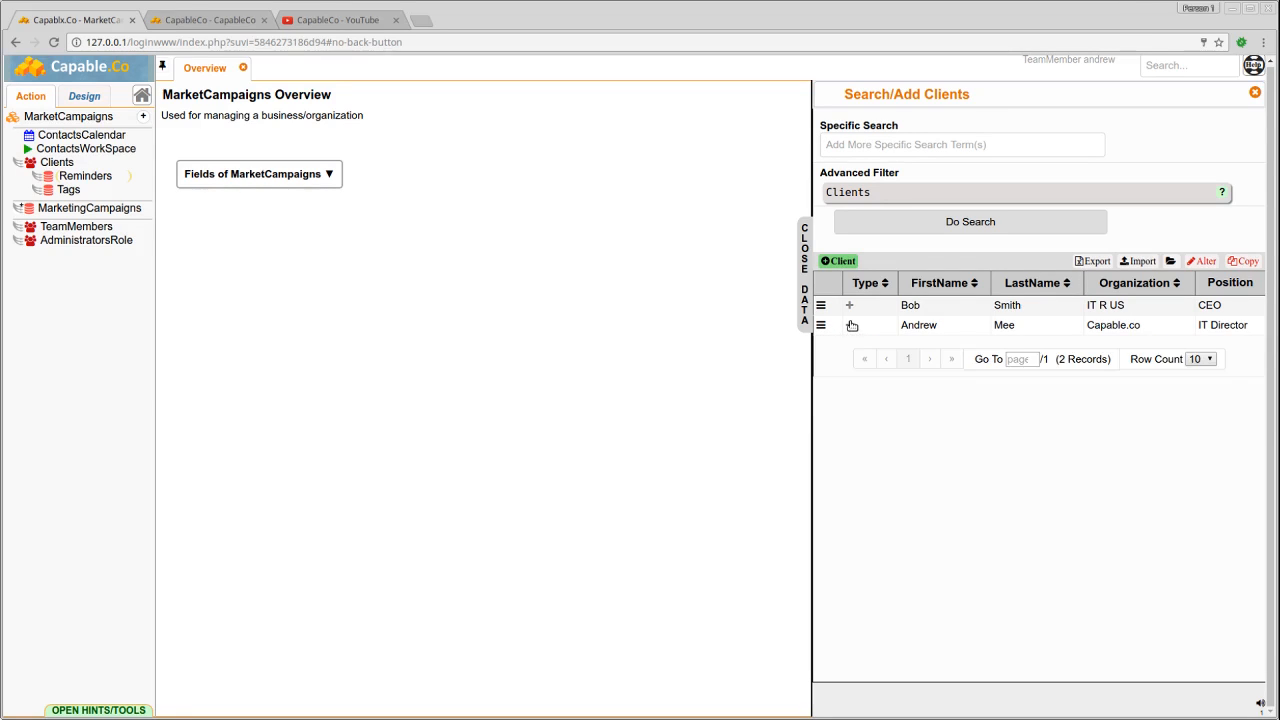
pyautogui.click(976, 329)
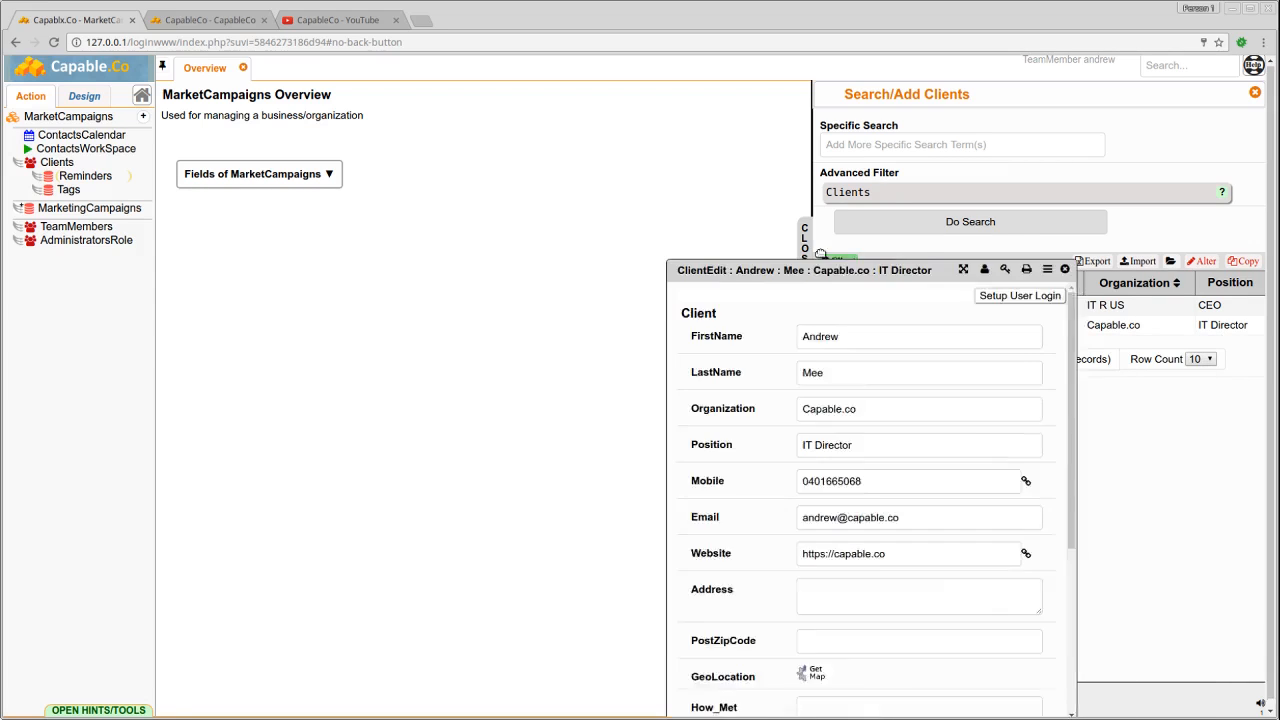
pyautogui.scroll(-3, 662, 400)
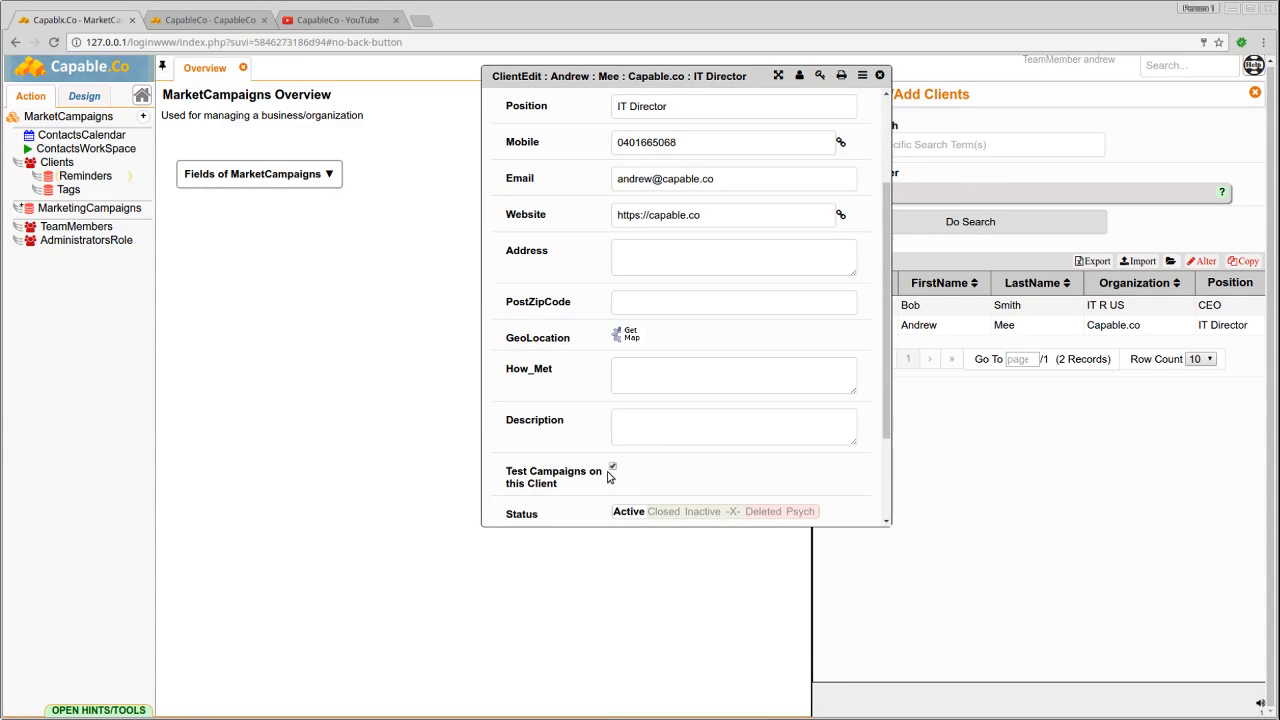
pyautogui.scroll(-3, 612, 431)
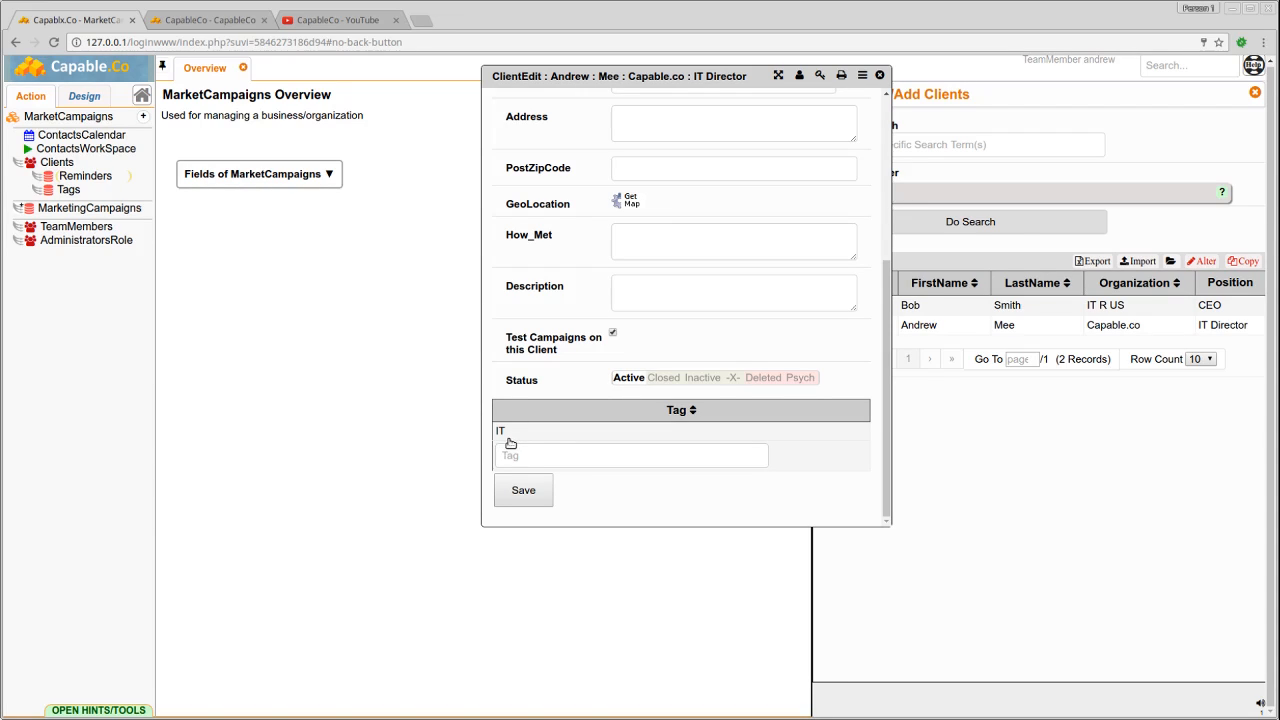
pyautogui.click(880, 76)
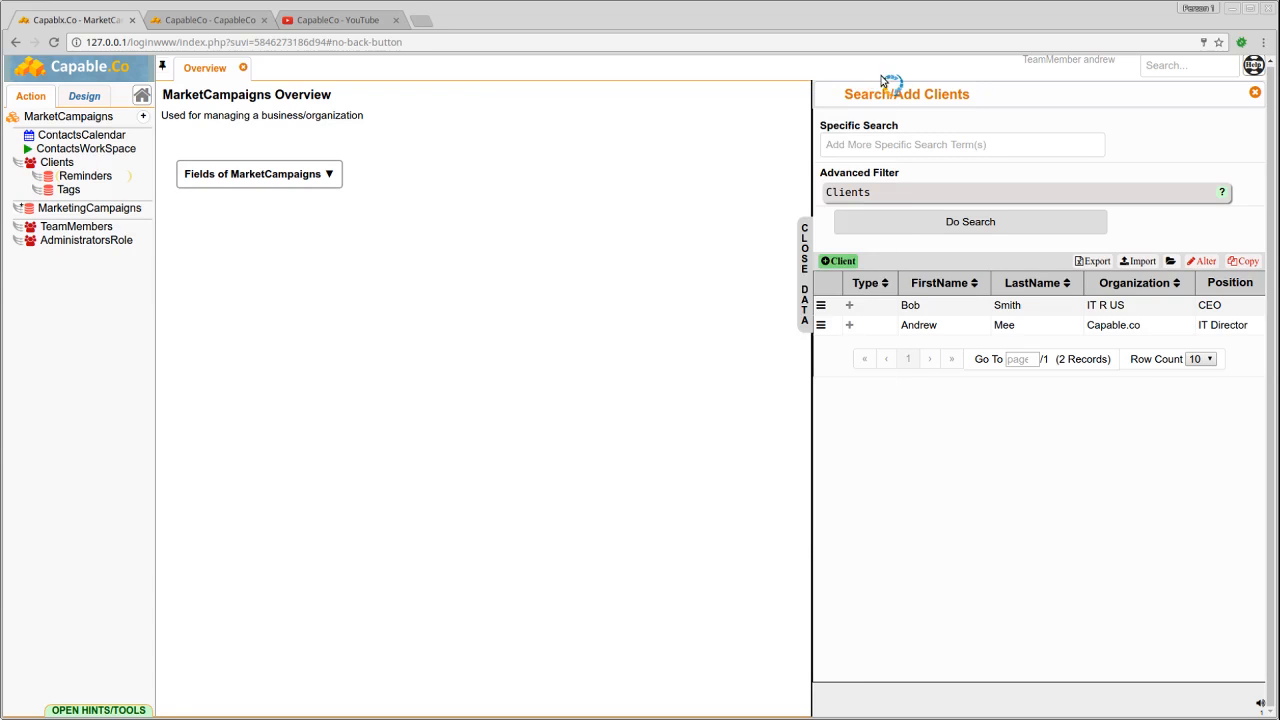
pyautogui.click(1255, 93)
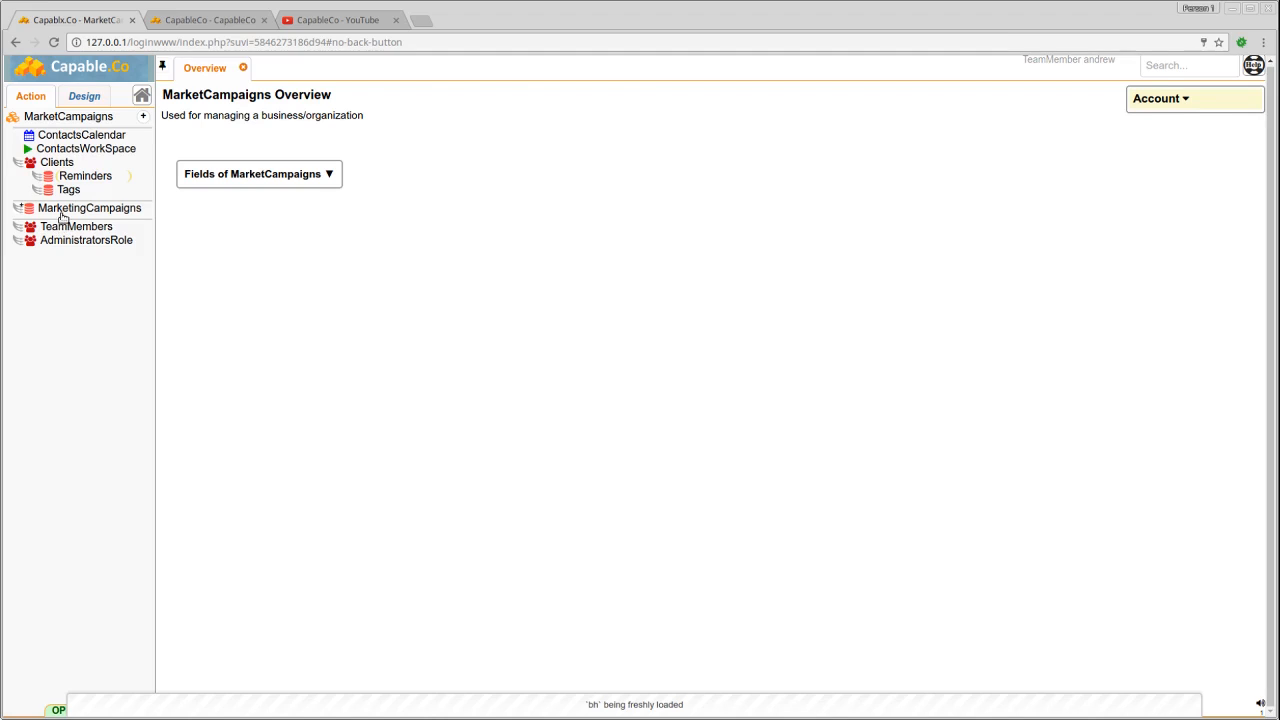
# - Start a new campaign record in MarketingCampaigns
pyautogui.click(62, 212)
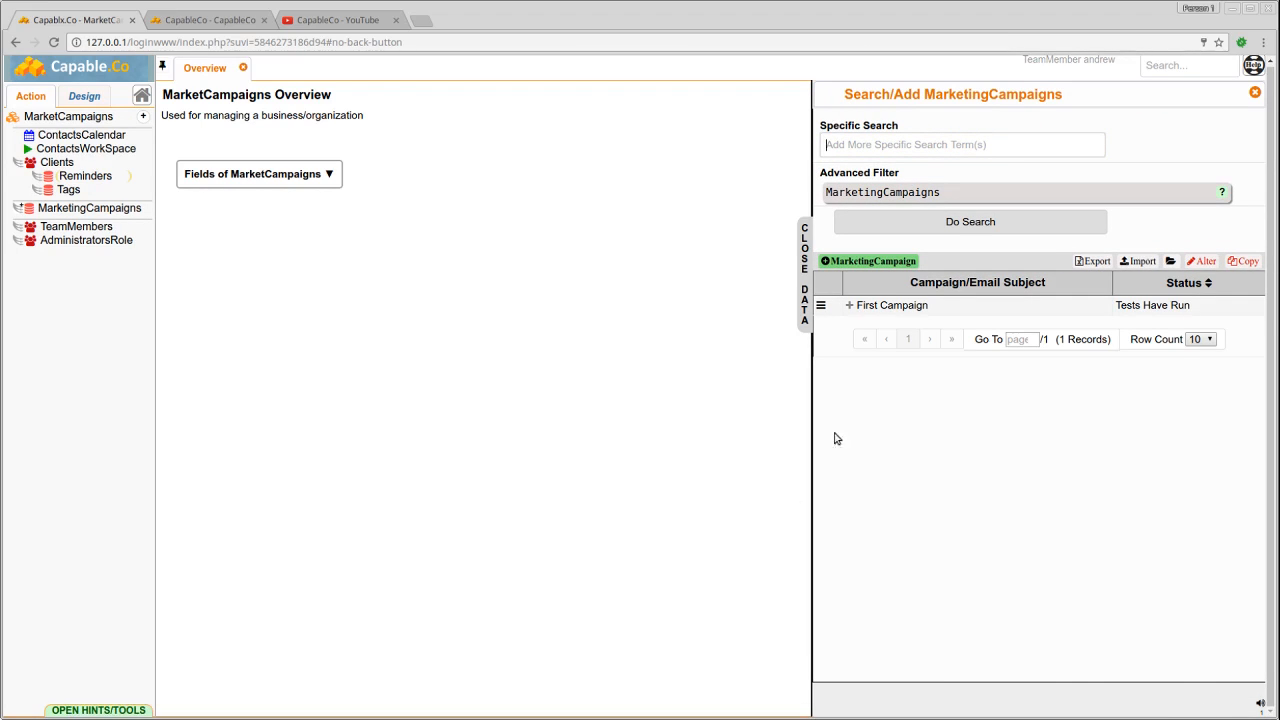
pyautogui.click(847, 263)
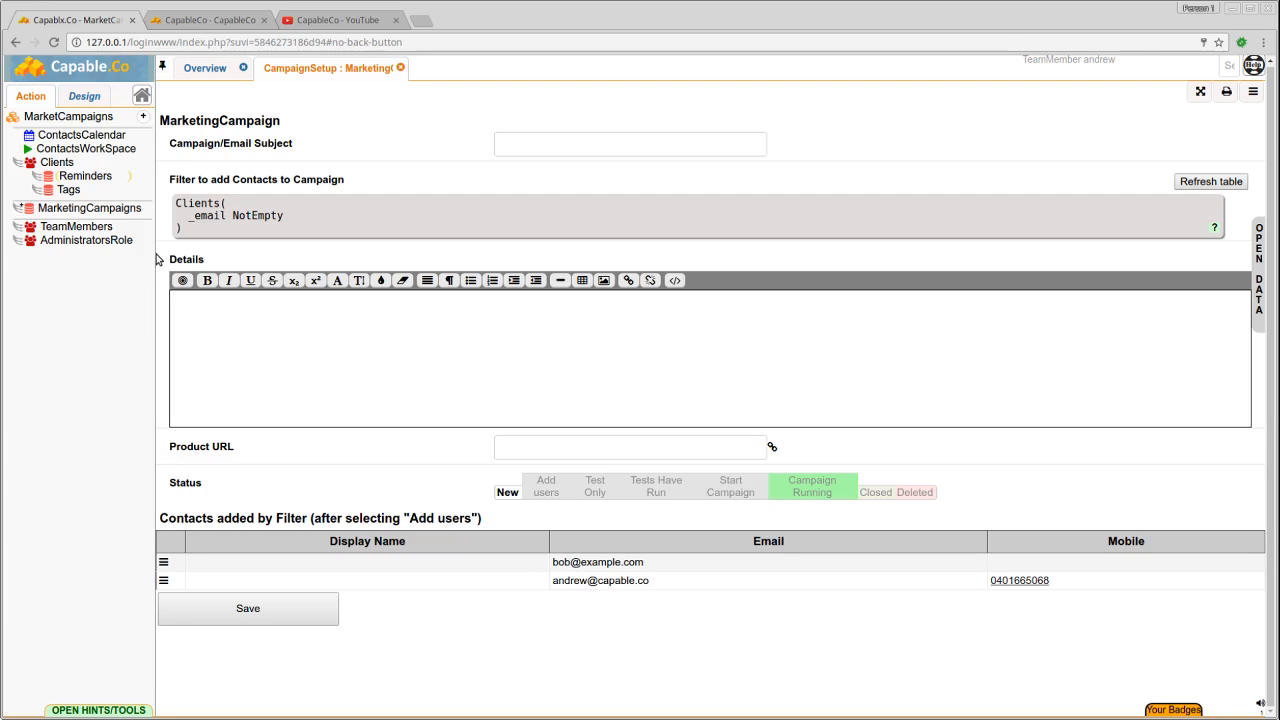
# - Try limiting the campaign's contact filter to one client's FirstName and refresh the contacts table
pyautogui.click(359, 219)
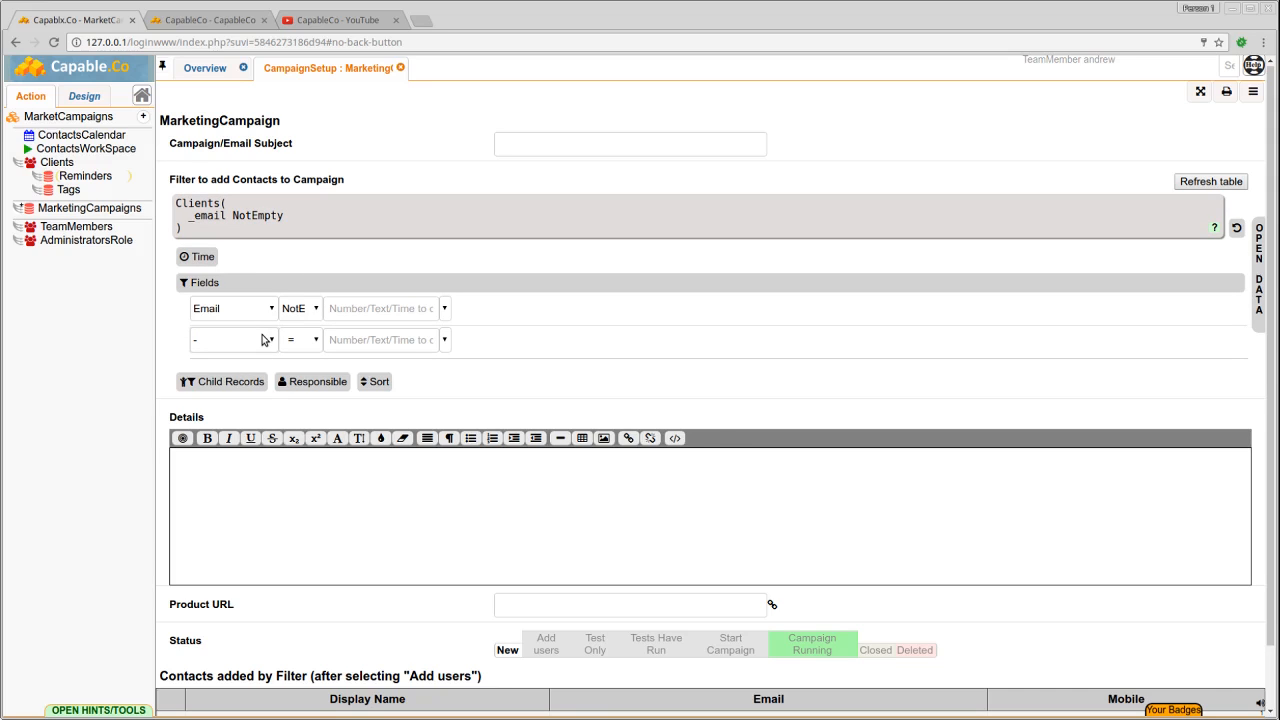
pyautogui.click(238, 412)
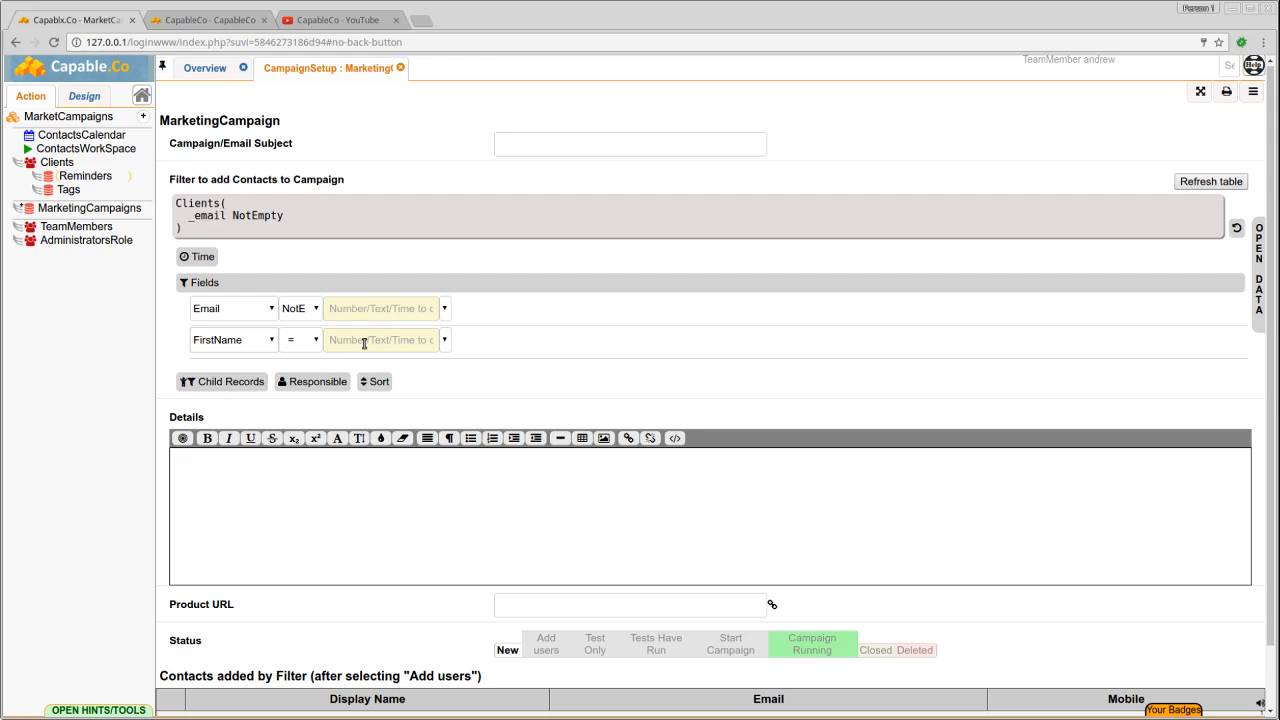
pyautogui.click(364, 341)
pyautogui.write('Andrew')
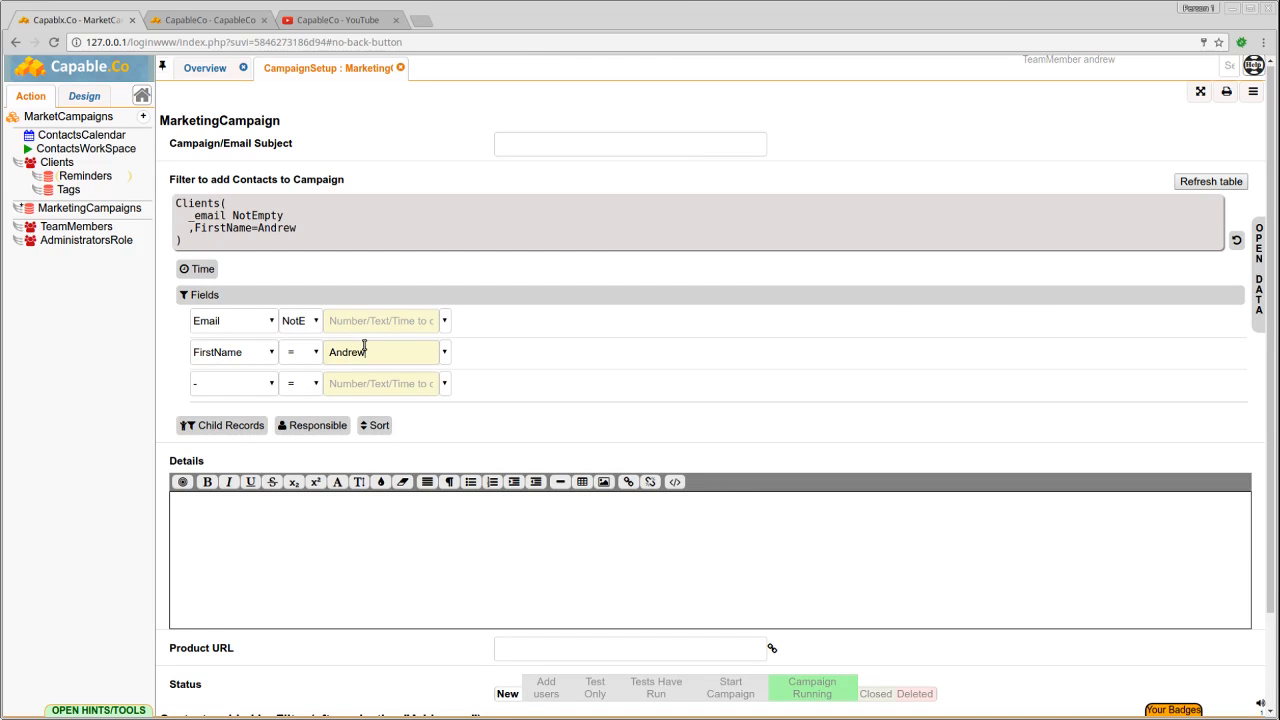
pyautogui.click(1195, 184)
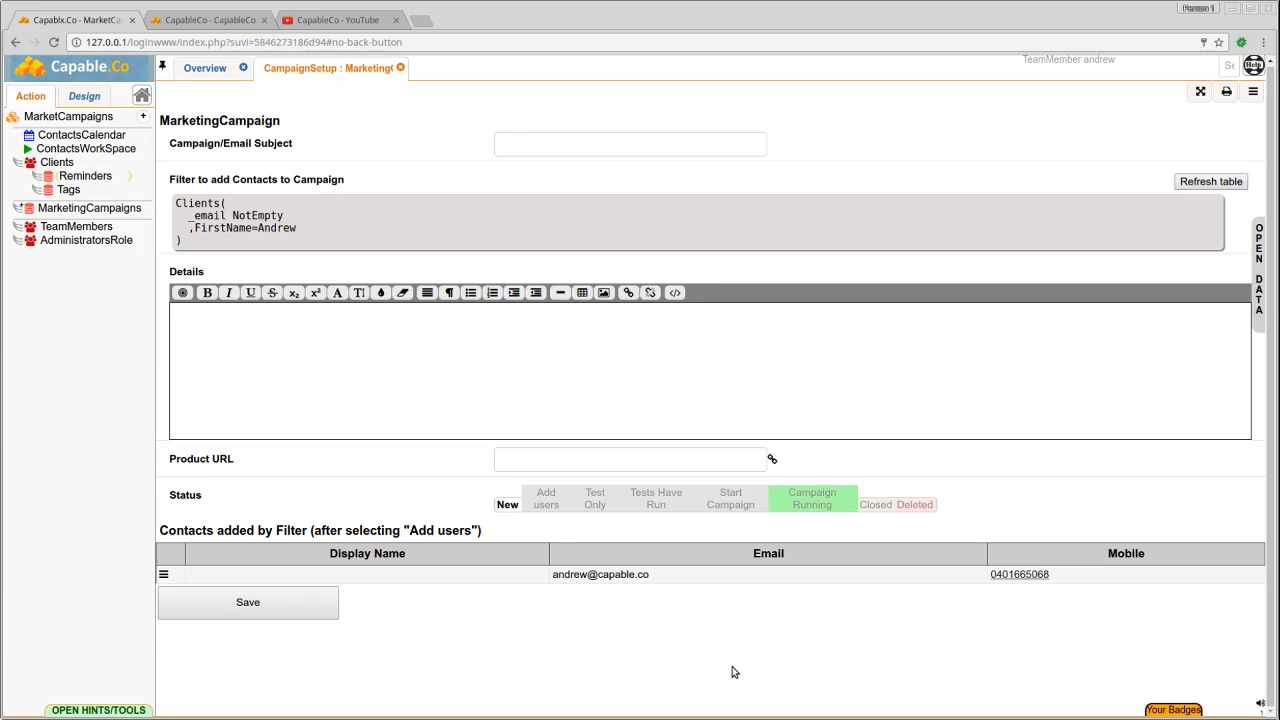
# - Remove the FirstName condition from the campaign's contact filter
pyautogui.click(241, 241)
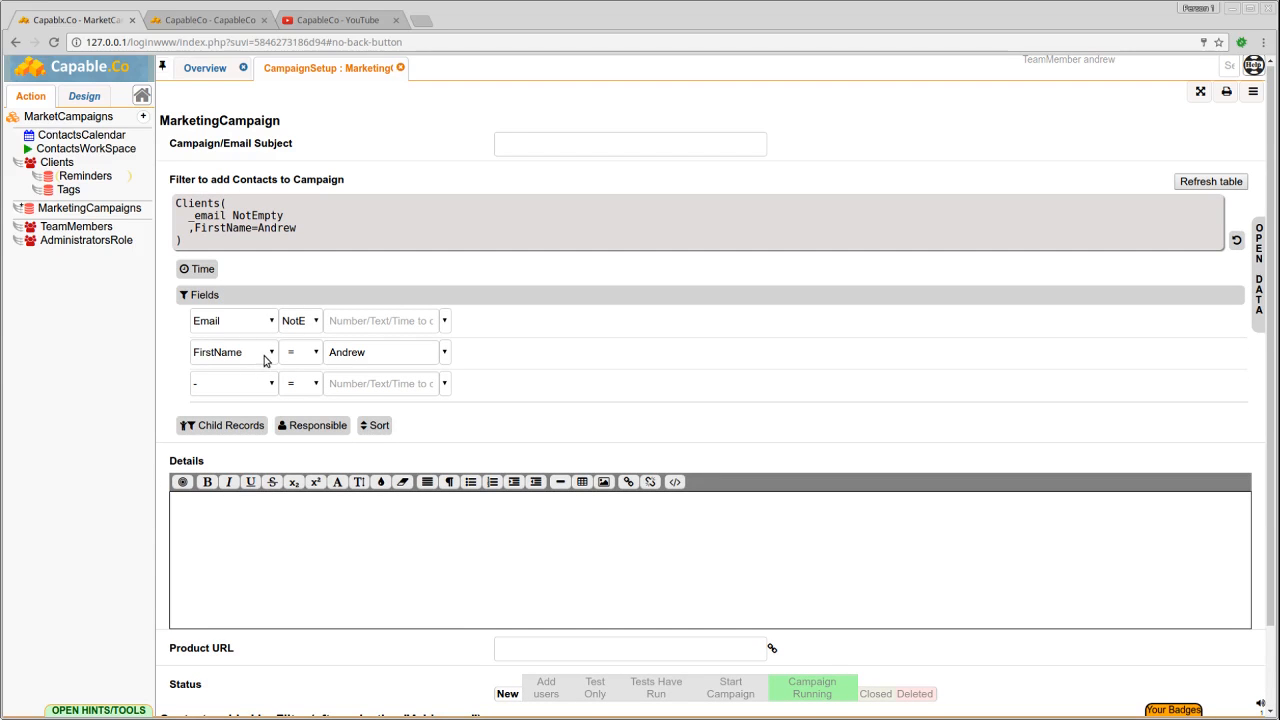
pyautogui.click(259, 356)
pyautogui.click(239, 371)
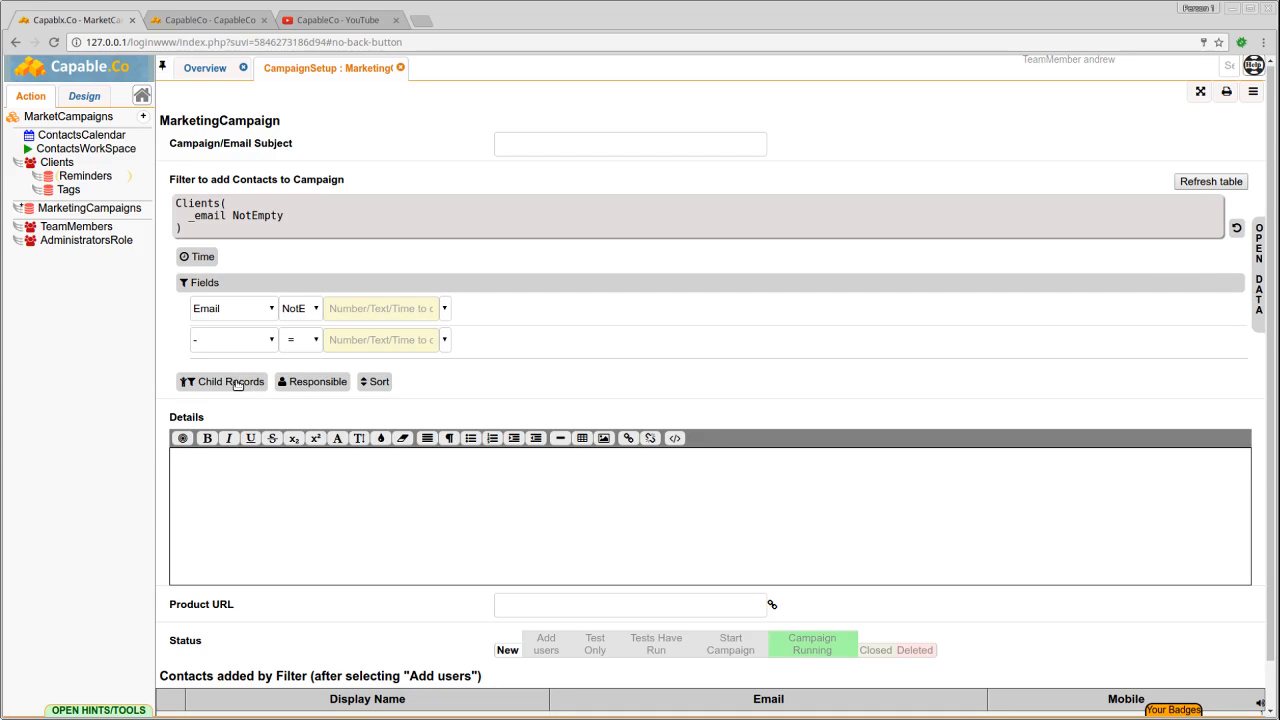
# - Add a child-record condition to the contact filter requiring Tags where Tag equals IT, and refresh the contacts table
pyautogui.click(237, 382)
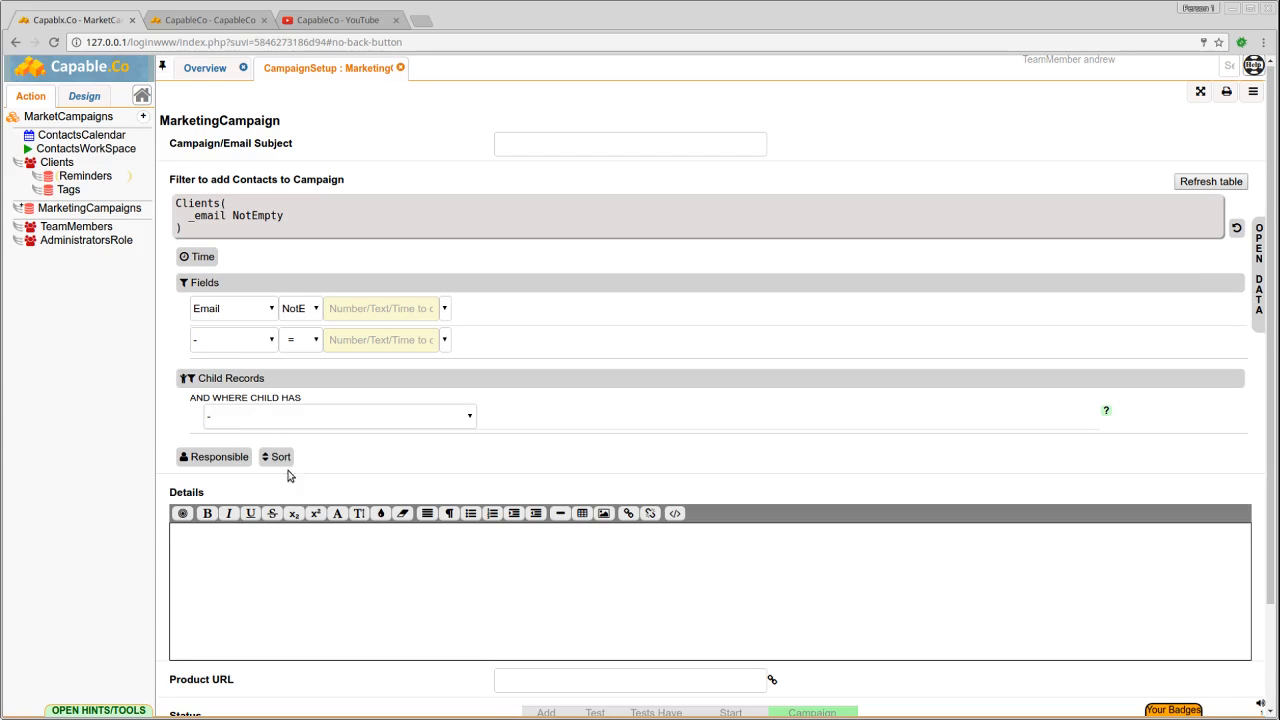
pyautogui.click(237, 473)
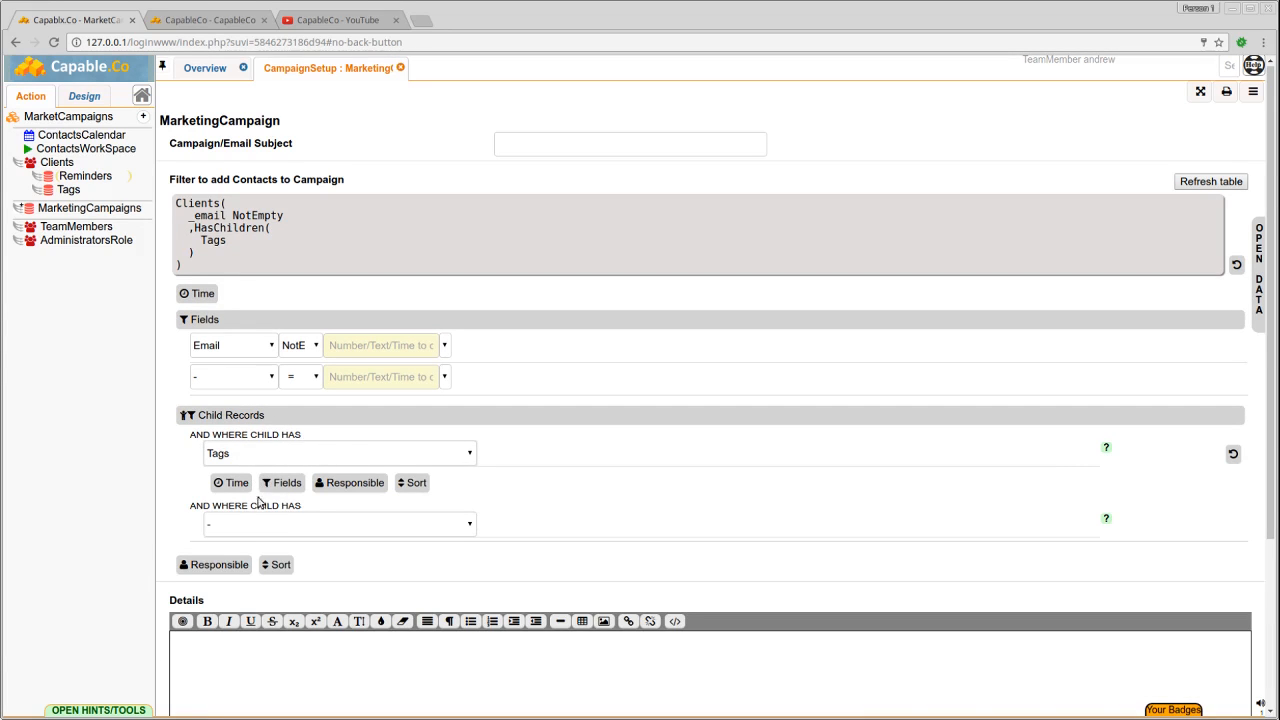
pyautogui.click(285, 483)
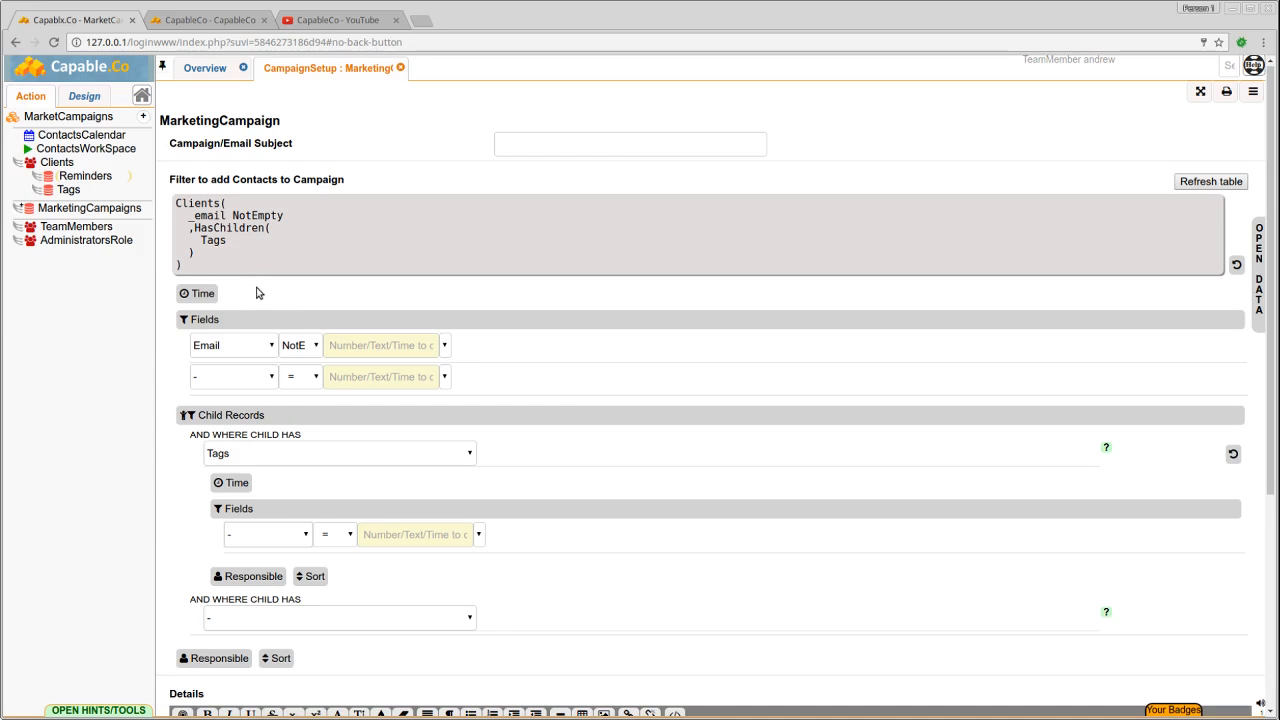
pyautogui.click(388, 532)
pyautogui.write('IT')
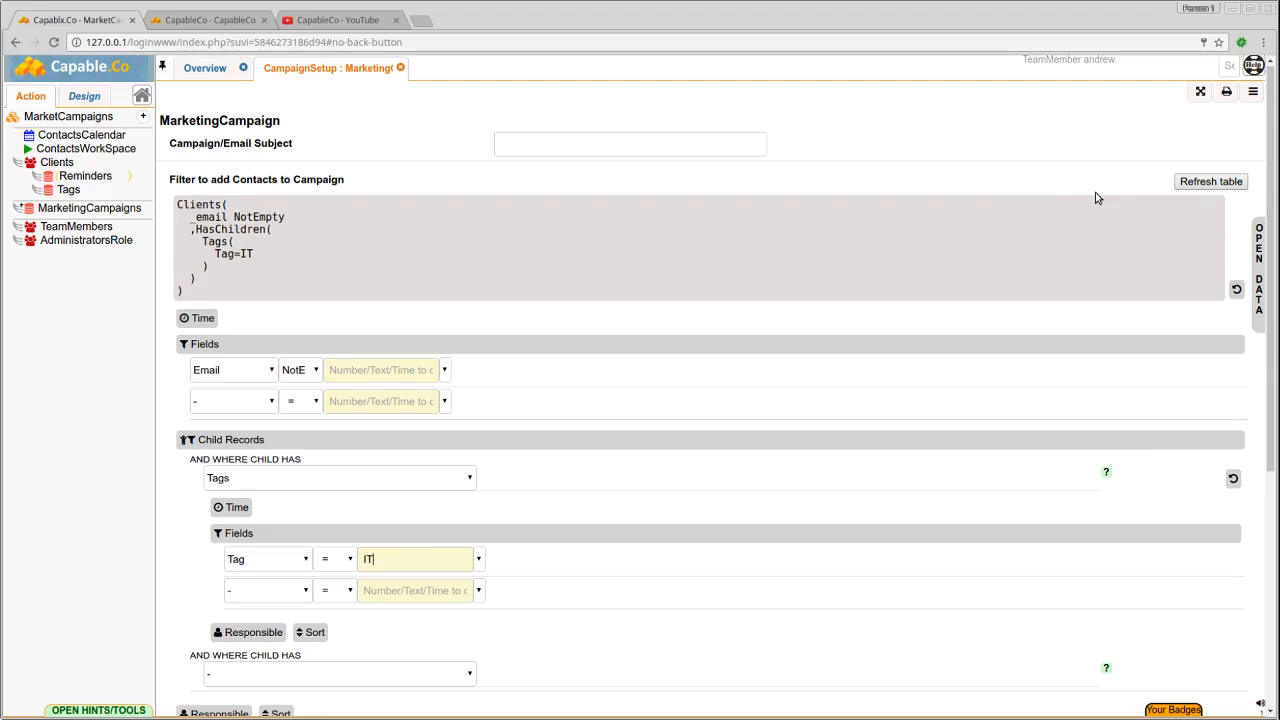
pyautogui.click(1017, 206)
pyautogui.click(1203, 183)
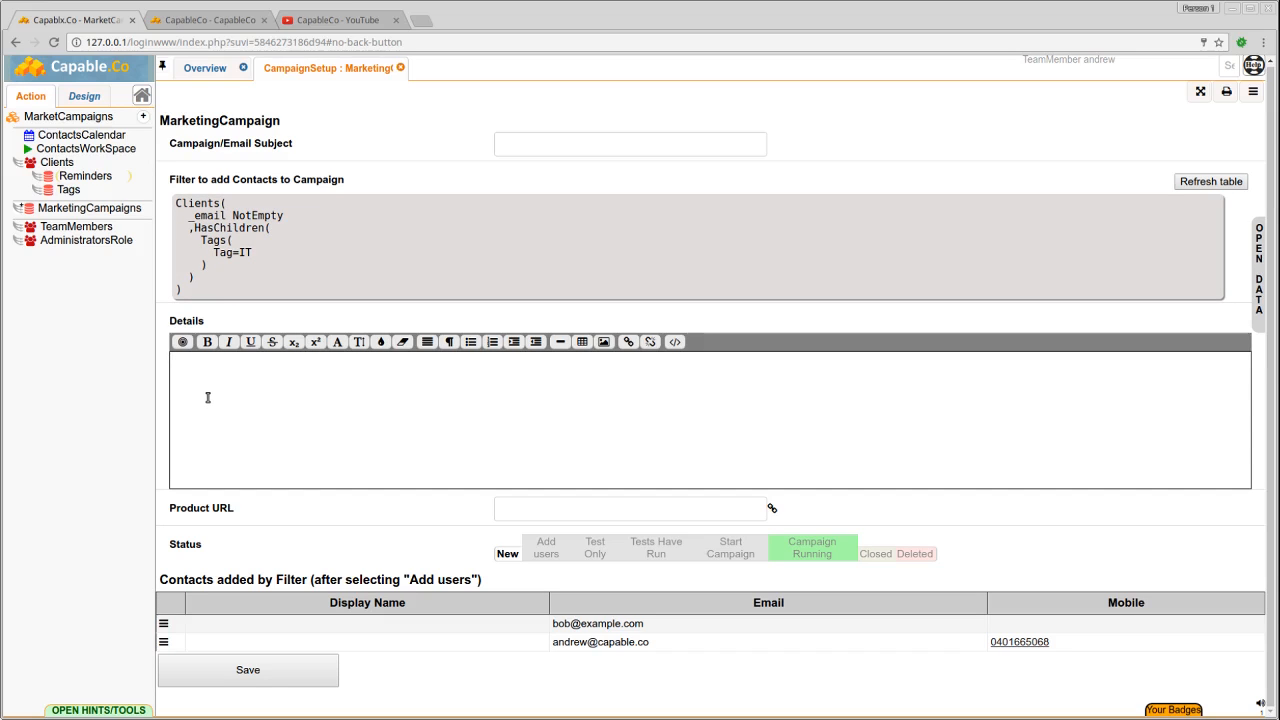
# - Begin the campaign details with "Hello" followed by the client's FirstName merge field from ContactLink
pyautogui.write('Hello')
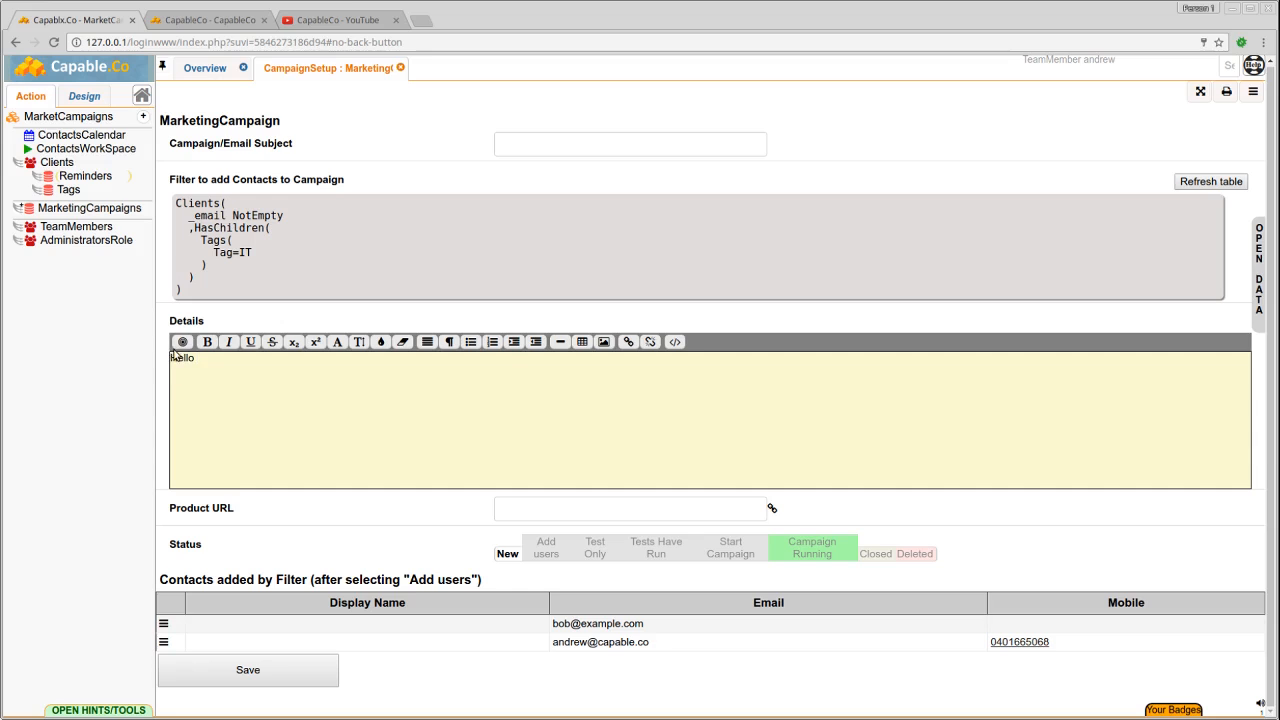
pyautogui.click(182, 341)
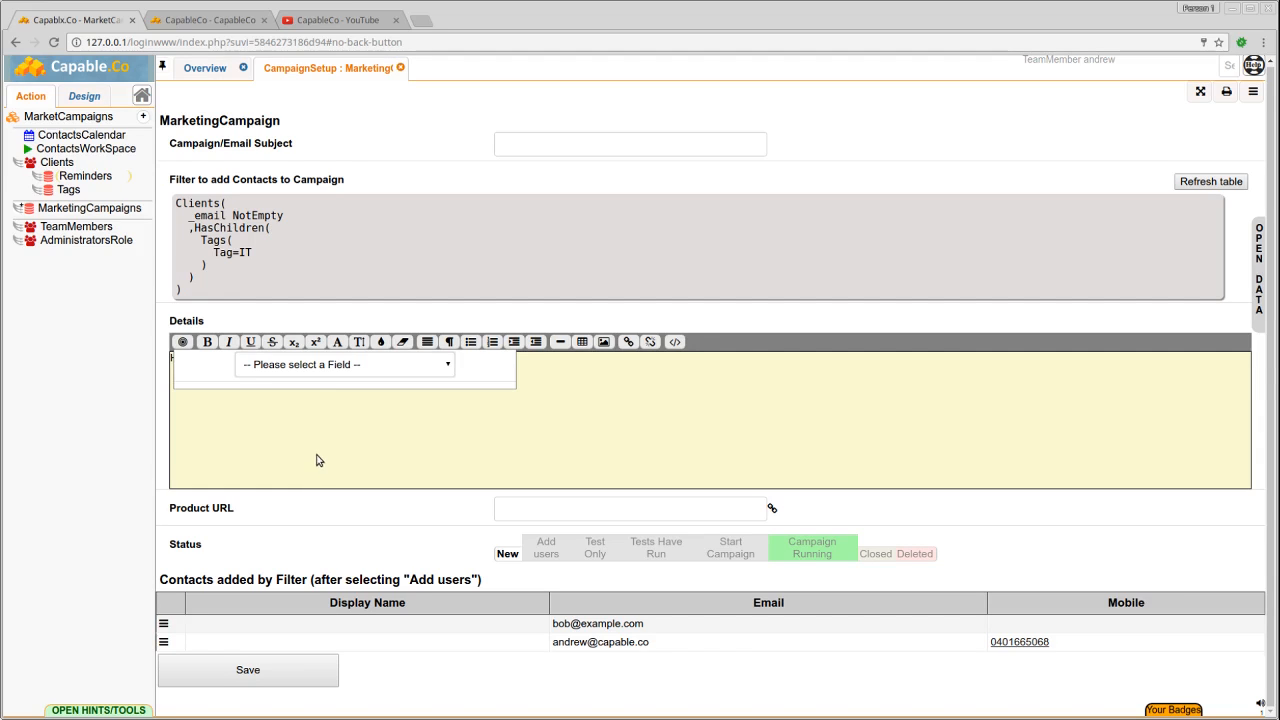
pyautogui.click(296, 414)
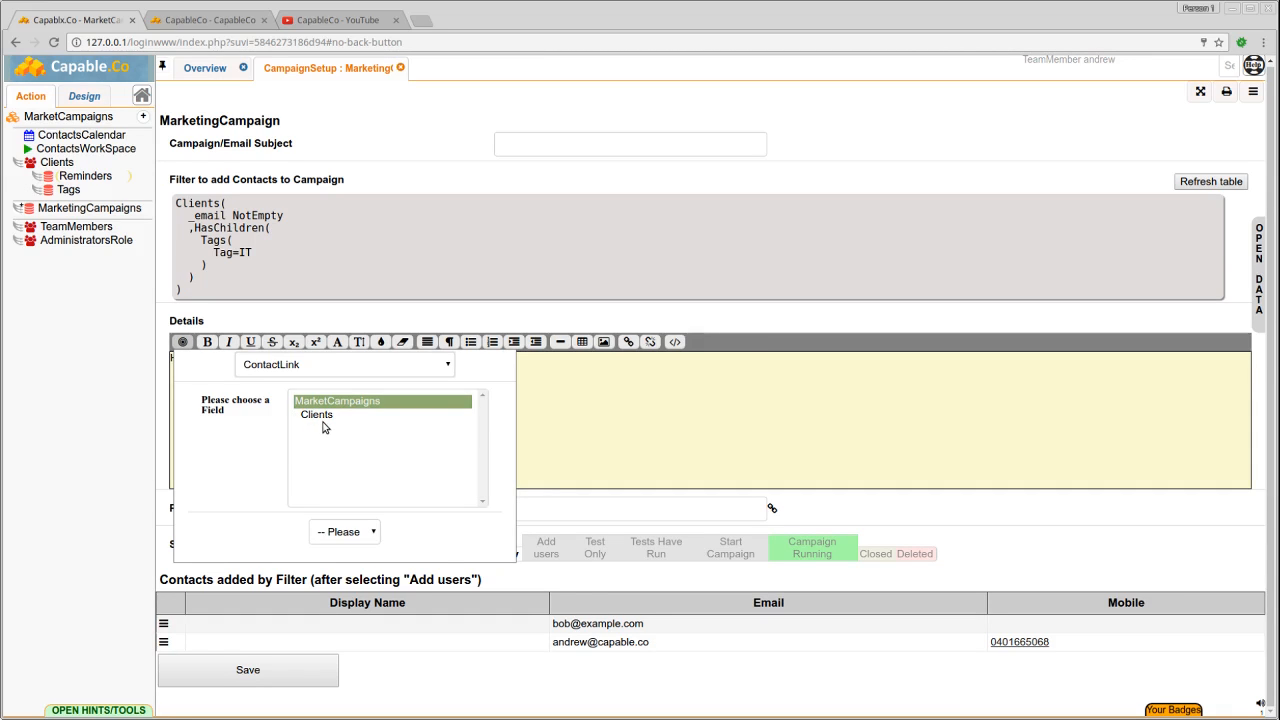
pyautogui.click(320, 415)
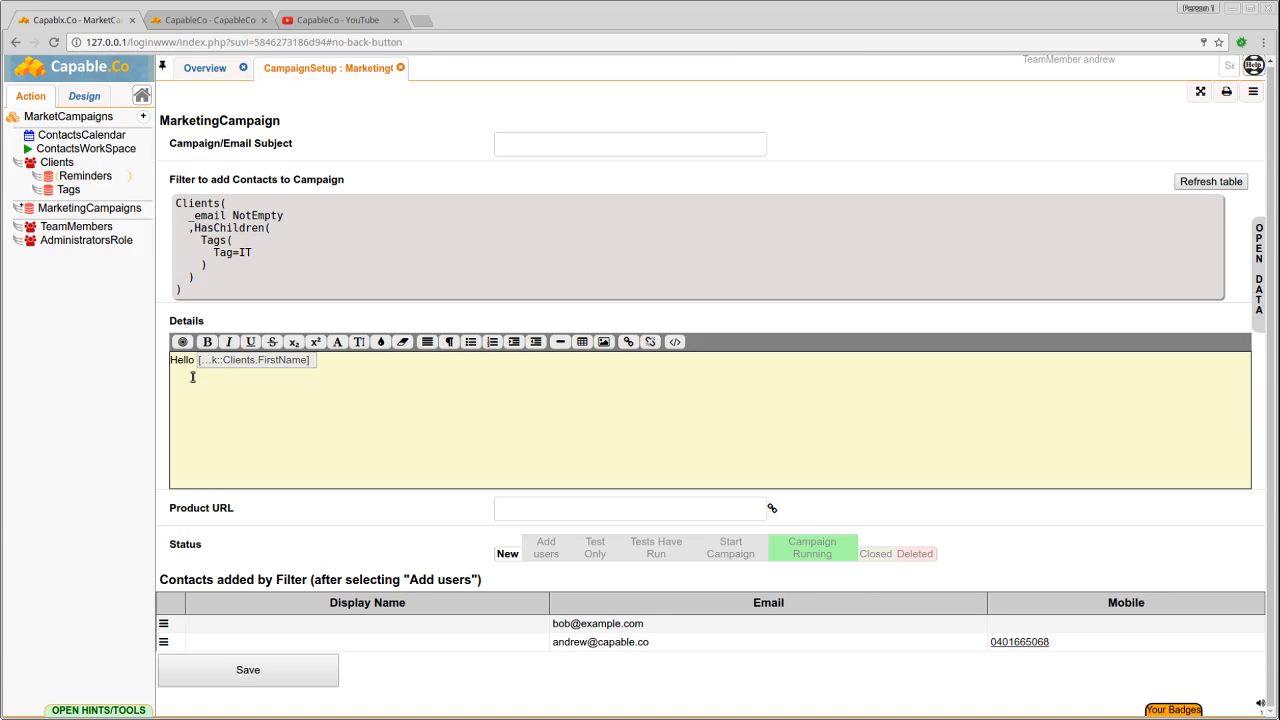
# - Check the Participants child table under MarketingCampaigns and its relation to Clients
pyautogui.click(18, 208)
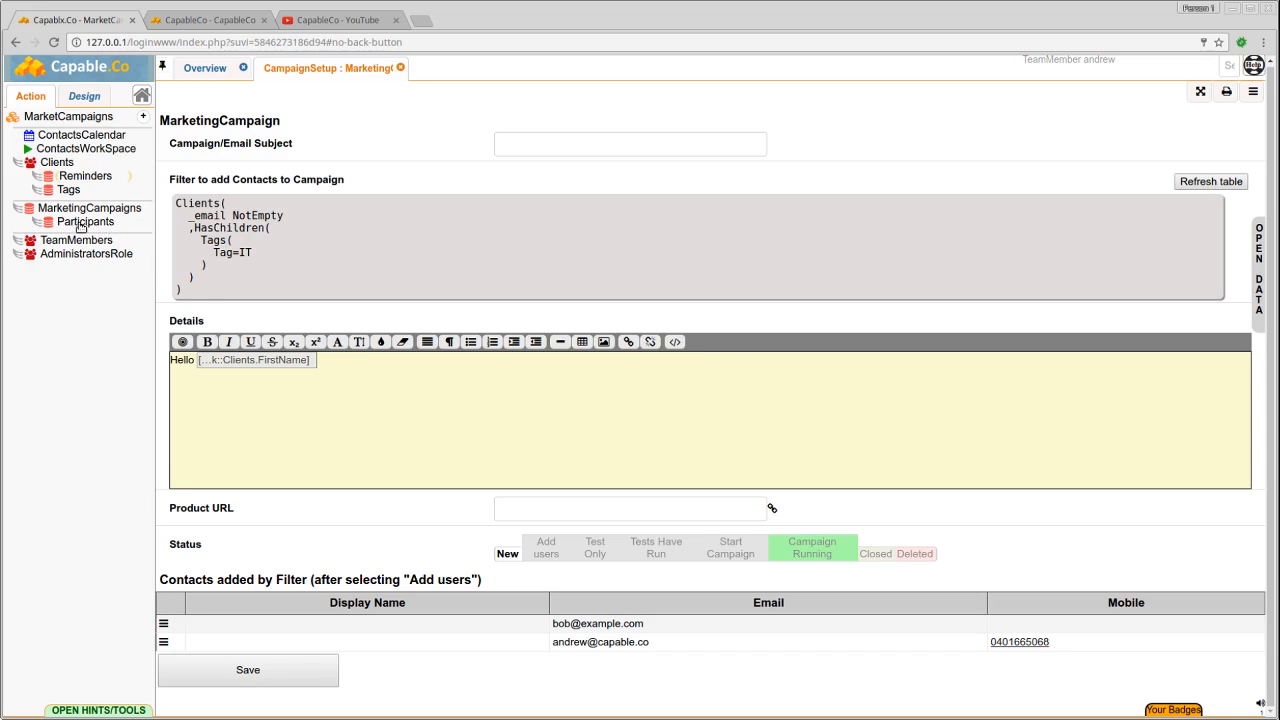
pyautogui.click(19, 207)
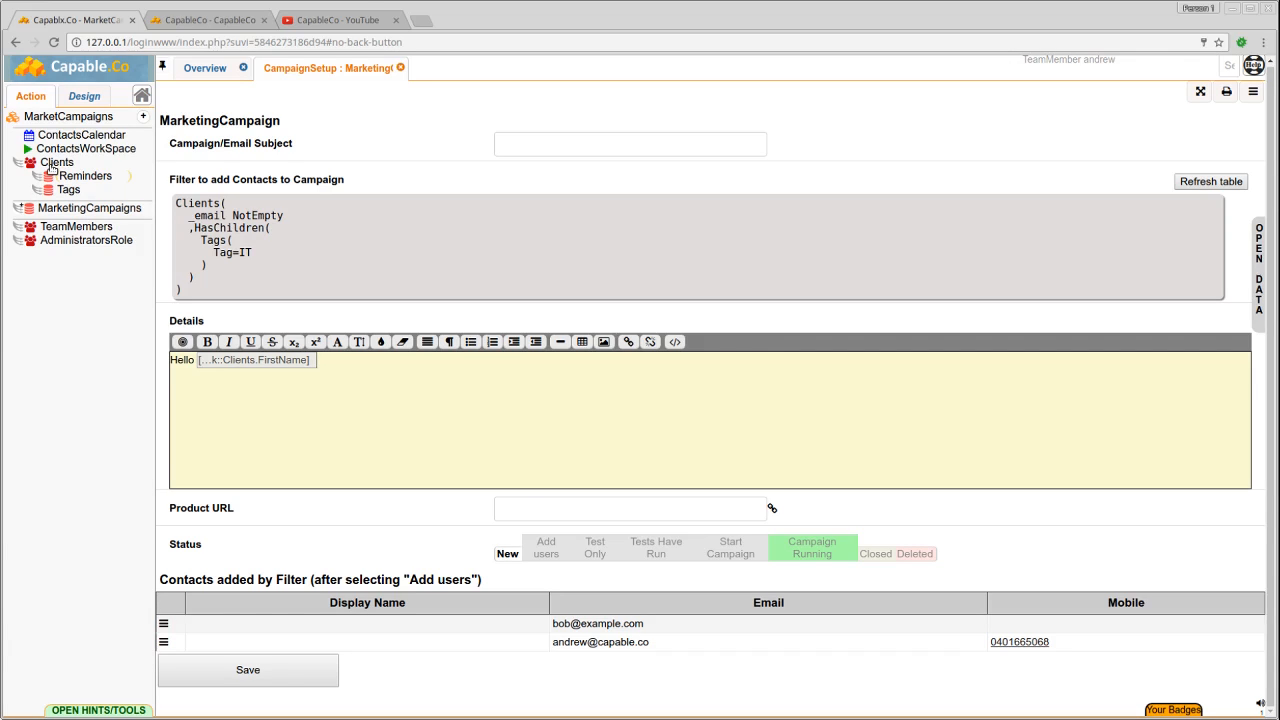
pyautogui.moveTo(52, 167)
# - Write the message body "Welcome to our New product" and the closing line "Thanks for looking." in the campaign details
pyautogui.write('come to our New')
pyautogui.write('Thanks For I')
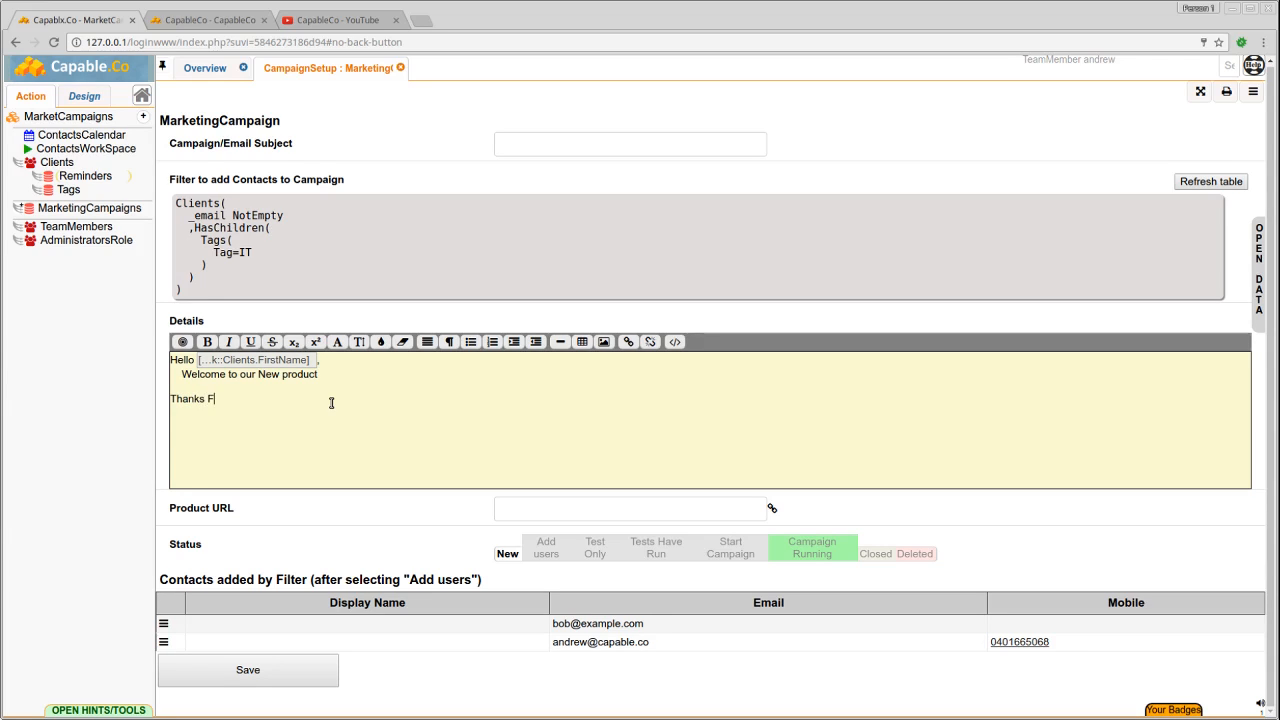
pyautogui.press('BackSpace')
pyautogui.write('o')
pyautogui.press('BackSpace')
pyautogui.press('BackSpace')
pyautogui.press('BackSpace')
pyautogui.write('for looking.')
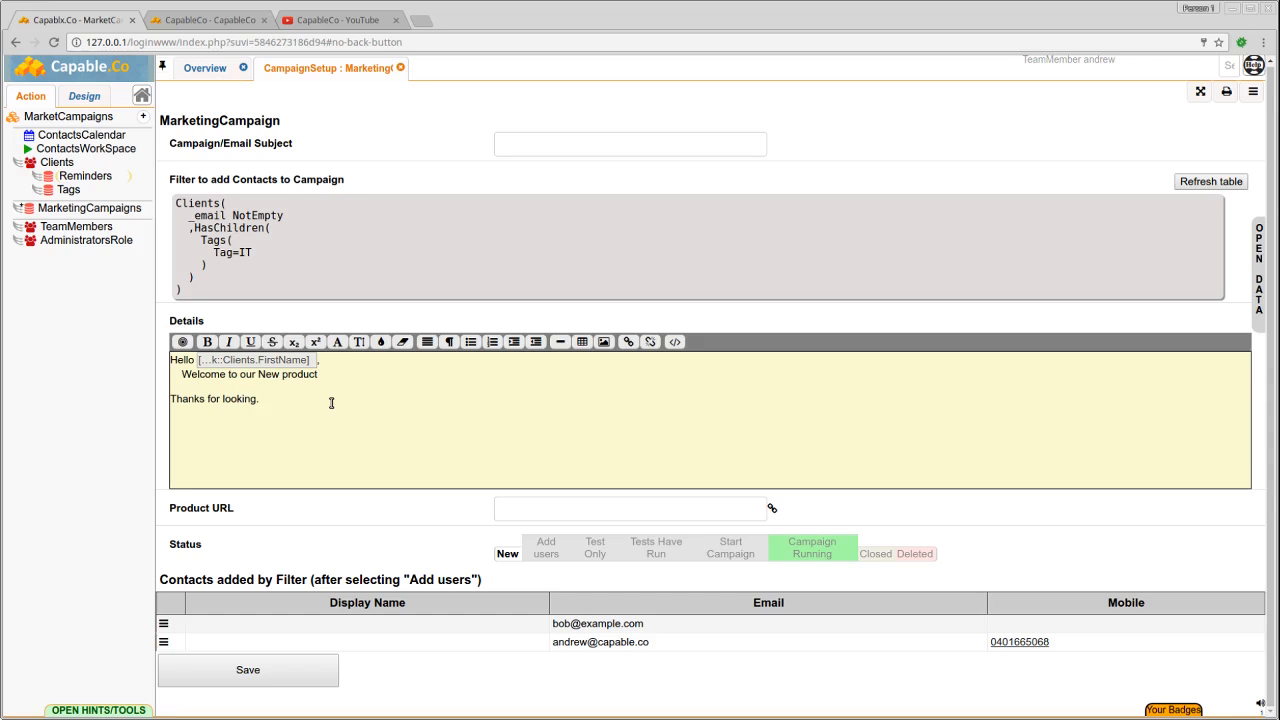
# - Insert the HyperlinkToClickOn merge field after "Welcome to our New product" in the campaign details
pyautogui.click(331, 374)
pyautogui.click(182, 342)
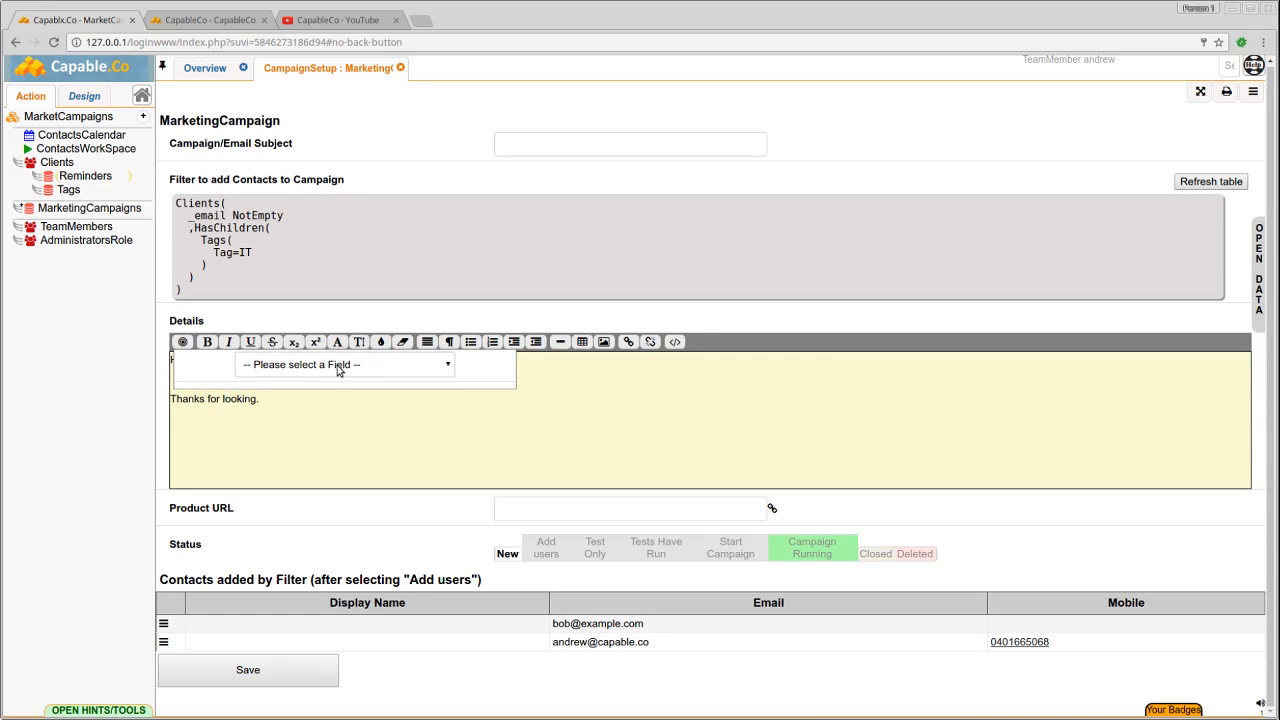
pyautogui.click(304, 427)
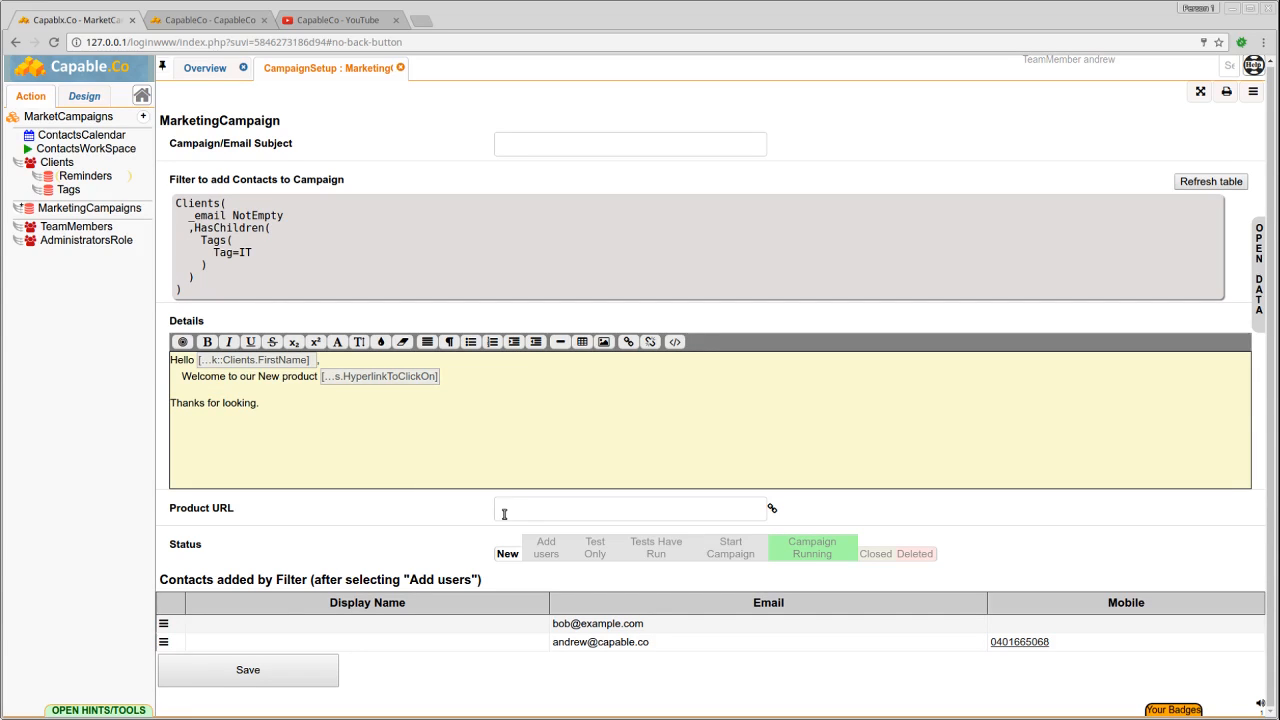
pyautogui.click(550, 509)
pyautogui.write('http')
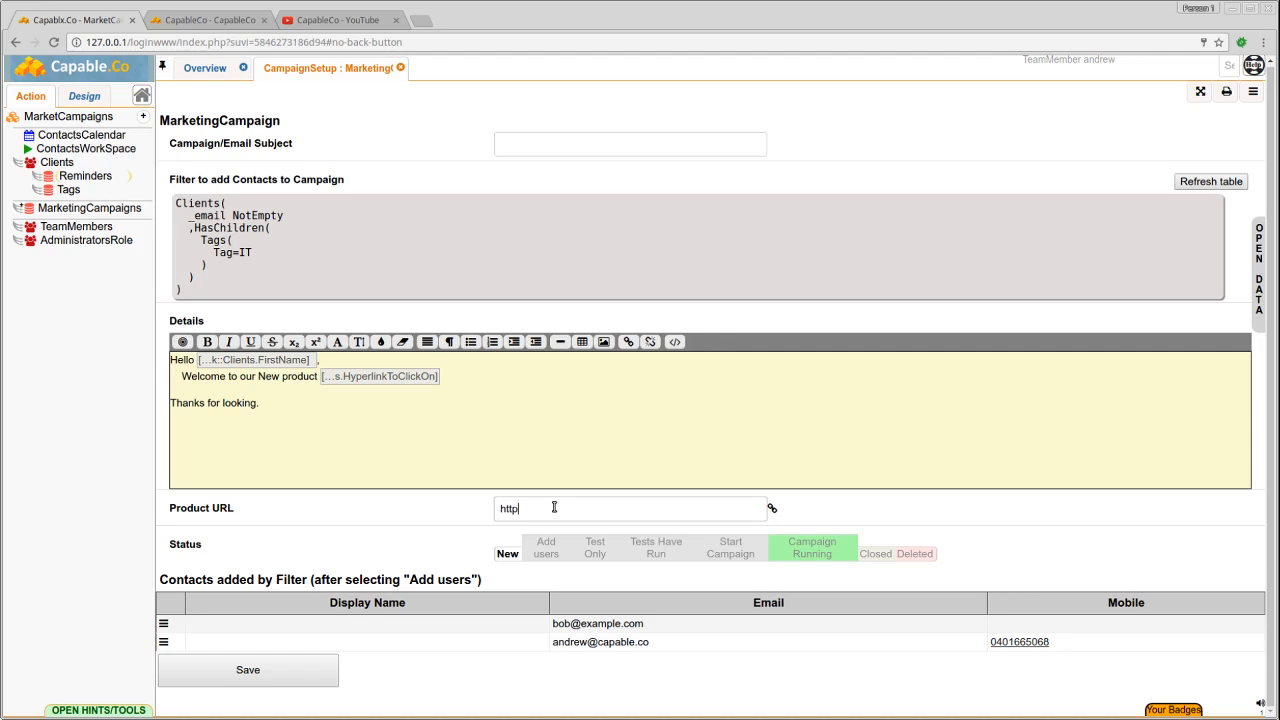
pyautogui.write('s:/')
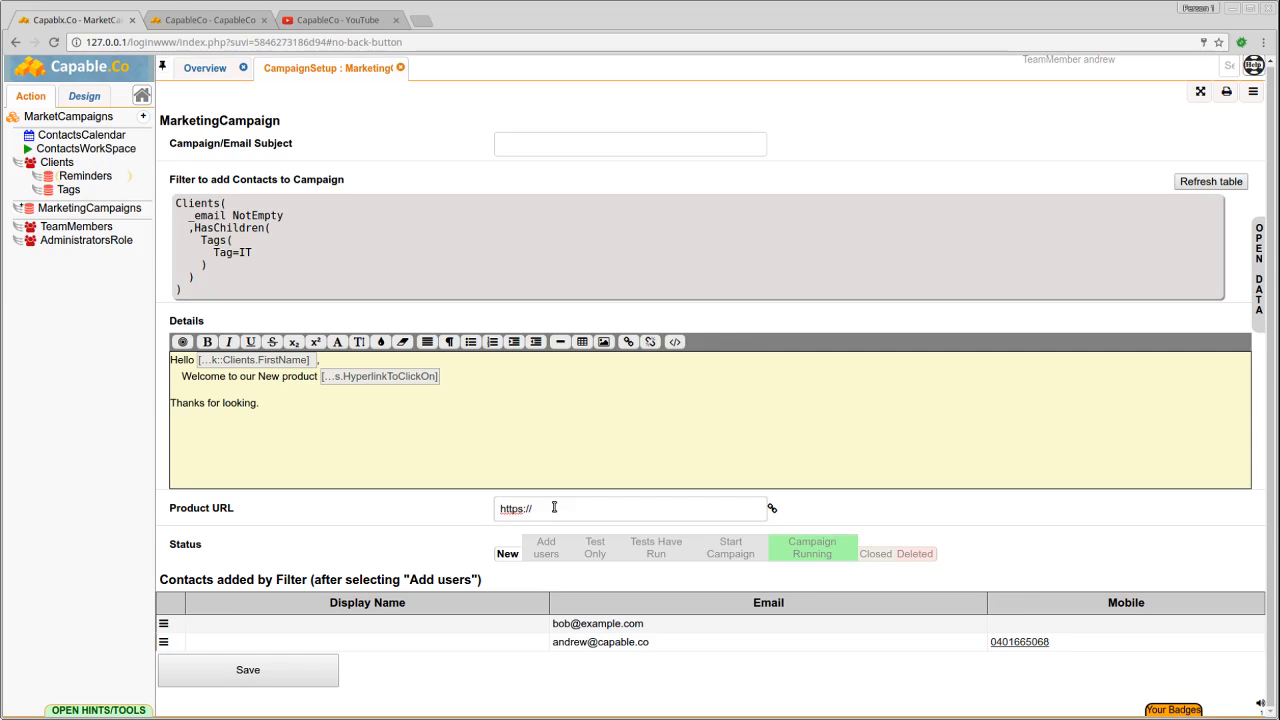
pyautogui.write('/capable.co')
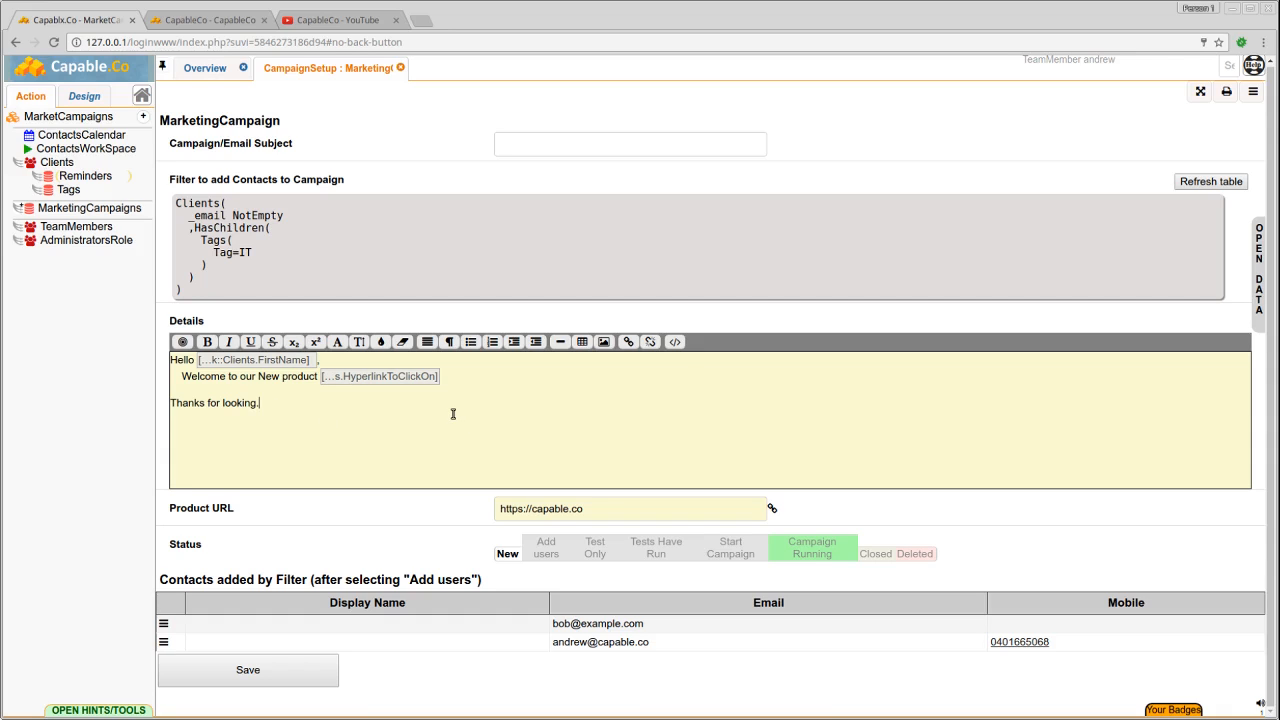
# - Set the campaign's status to Add users and save the campaign
pyautogui.click(546, 554)
pyautogui.click(274, 670)
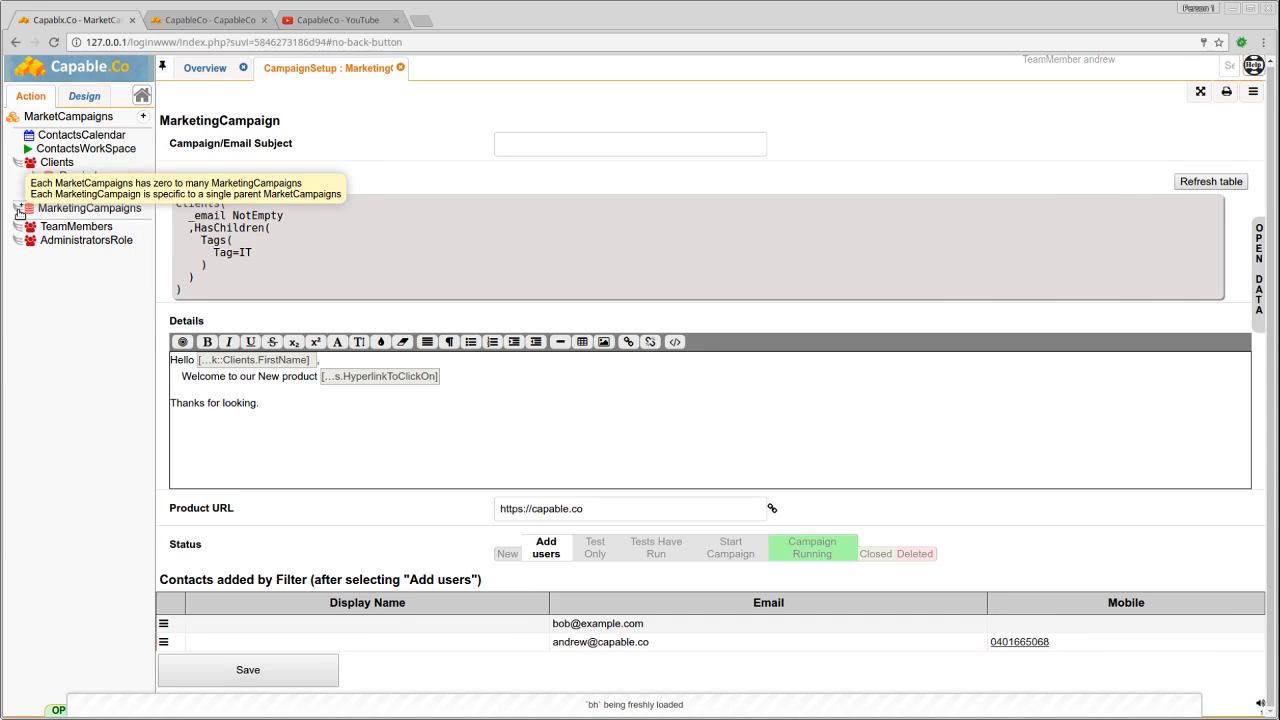
# - Set the Campaign/Email Subject to Capable.co and save the campaign
pyautogui.click(80, 212)
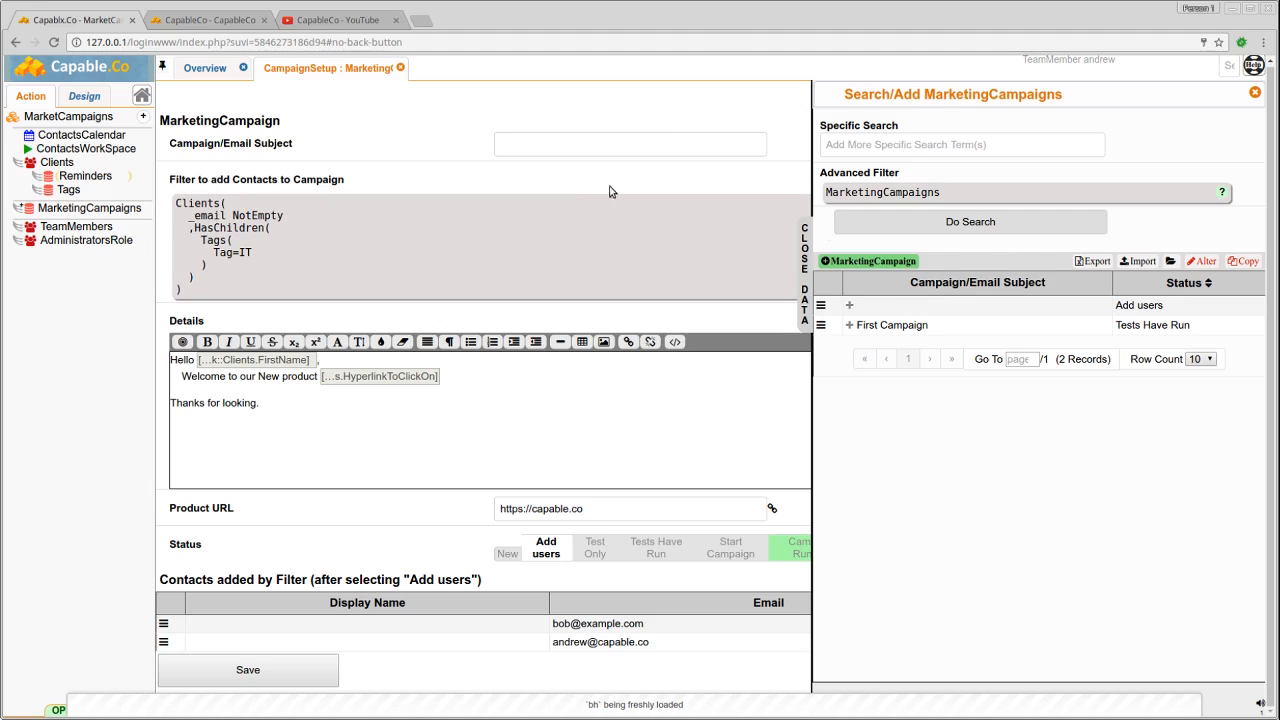
pyautogui.click(1255, 92)
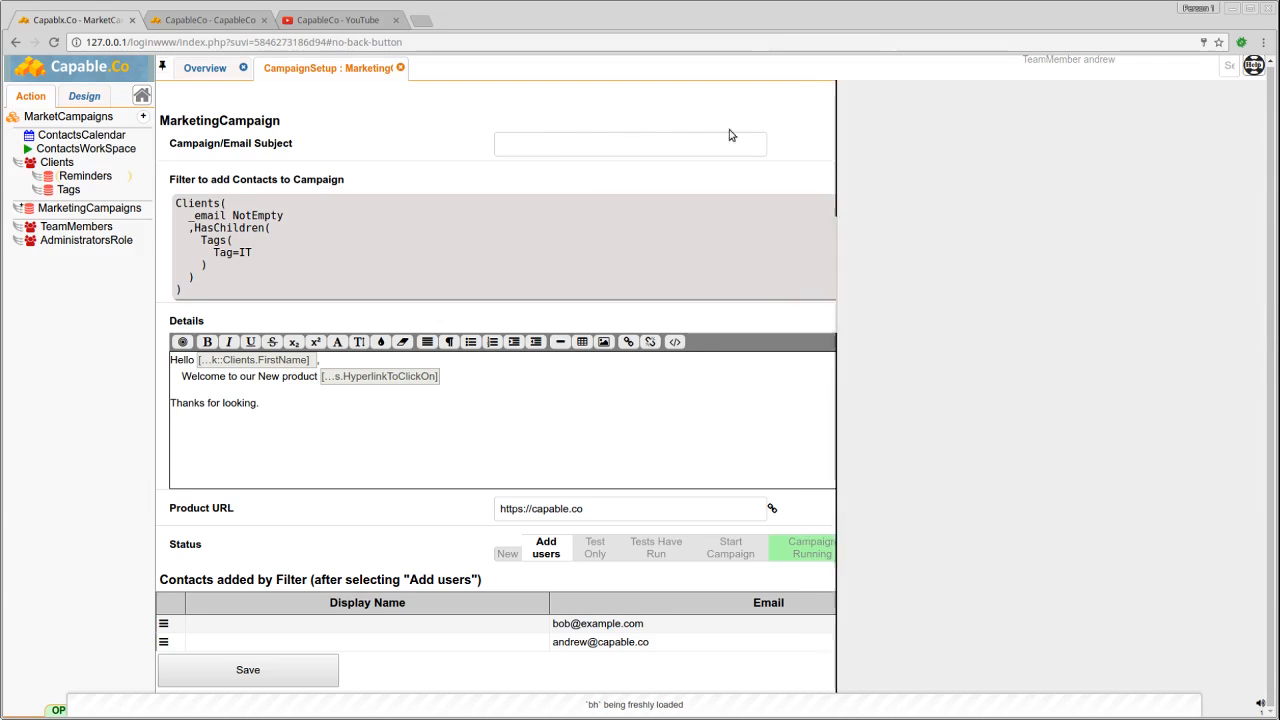
pyautogui.click(553, 145)
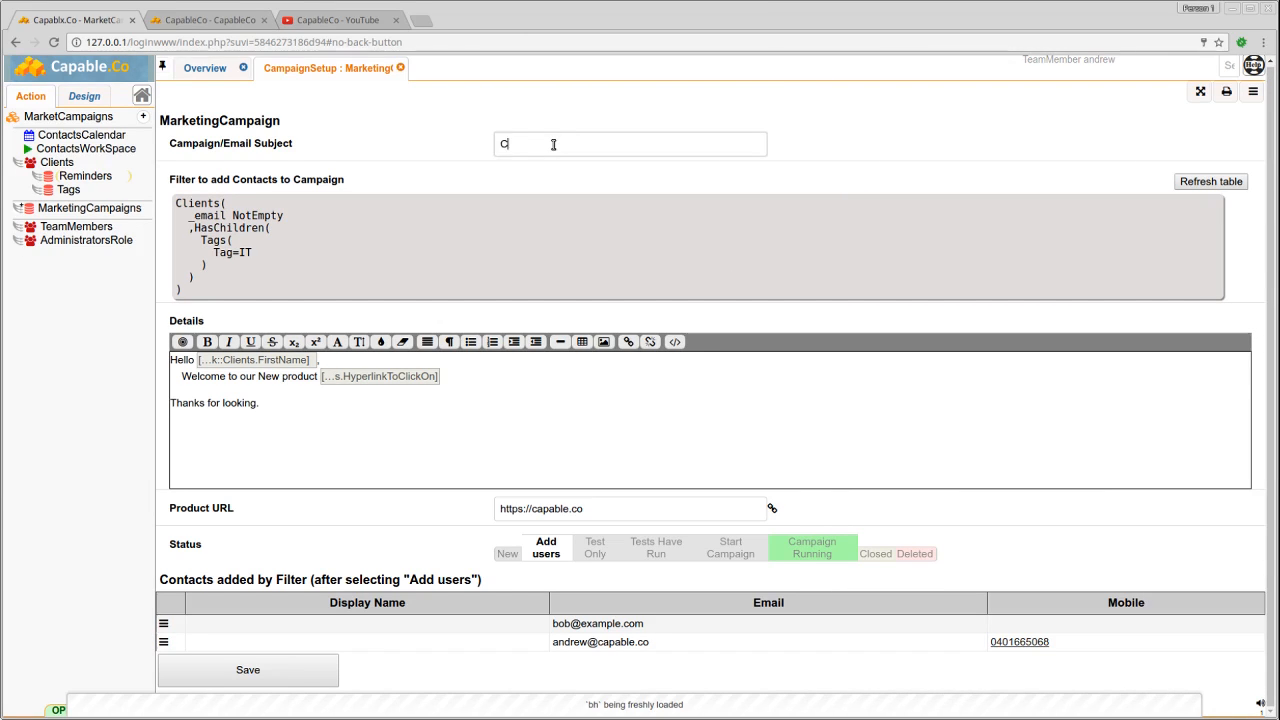
pyautogui.write('Capable.co')
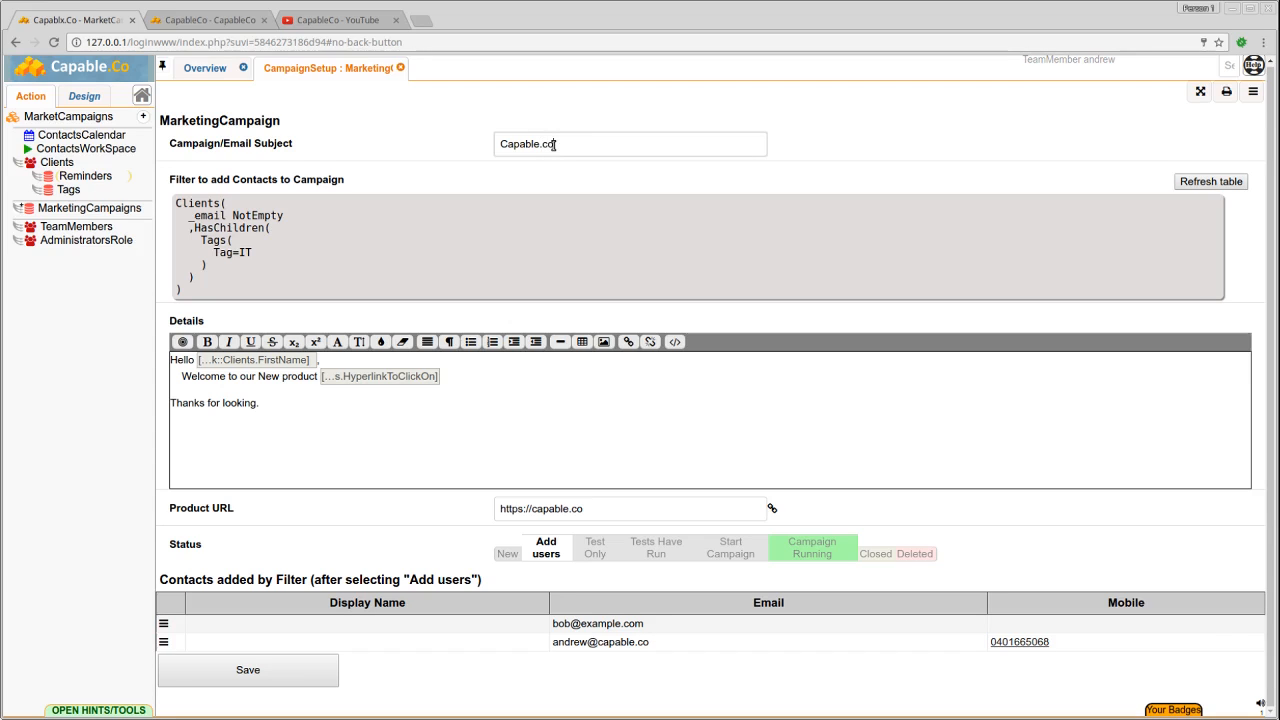
pyautogui.click(215, 670)
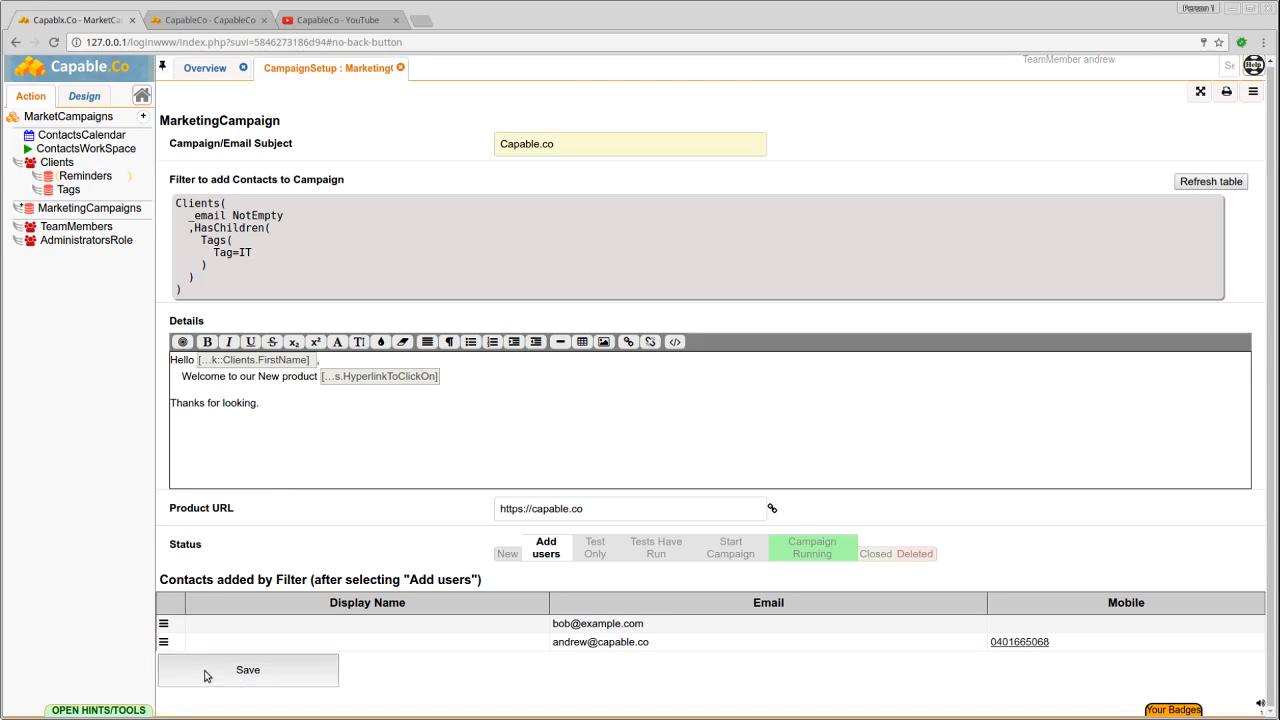
# - List the Capable.co campaign's participants and review each one's send error field and HyperlinkToClickOn link
pyautogui.click(83, 210)
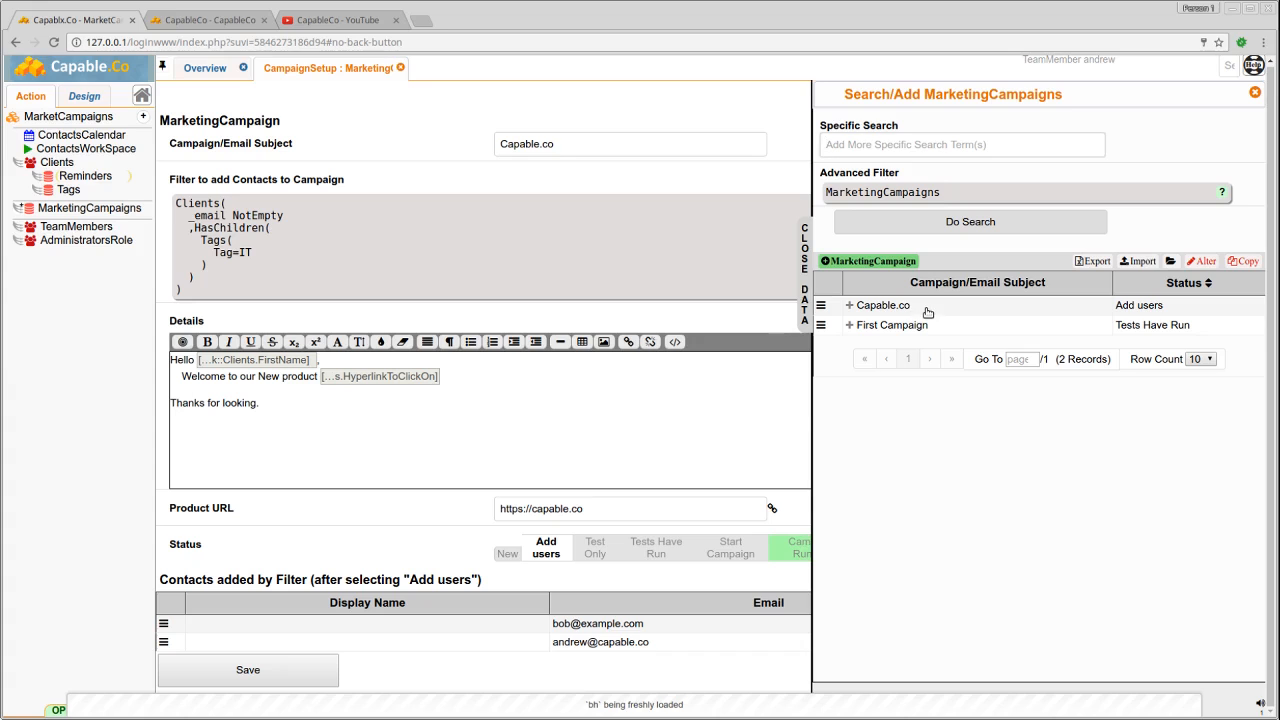
pyautogui.click(821, 306)
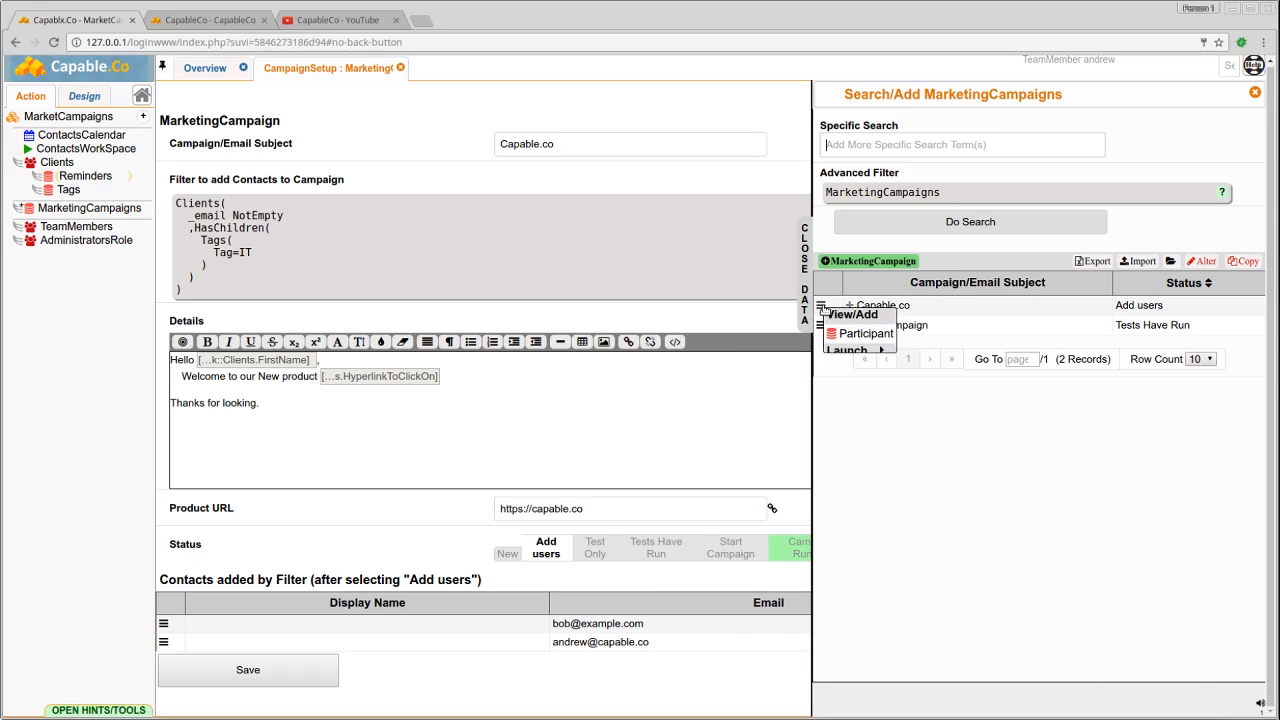
pyautogui.click(860, 338)
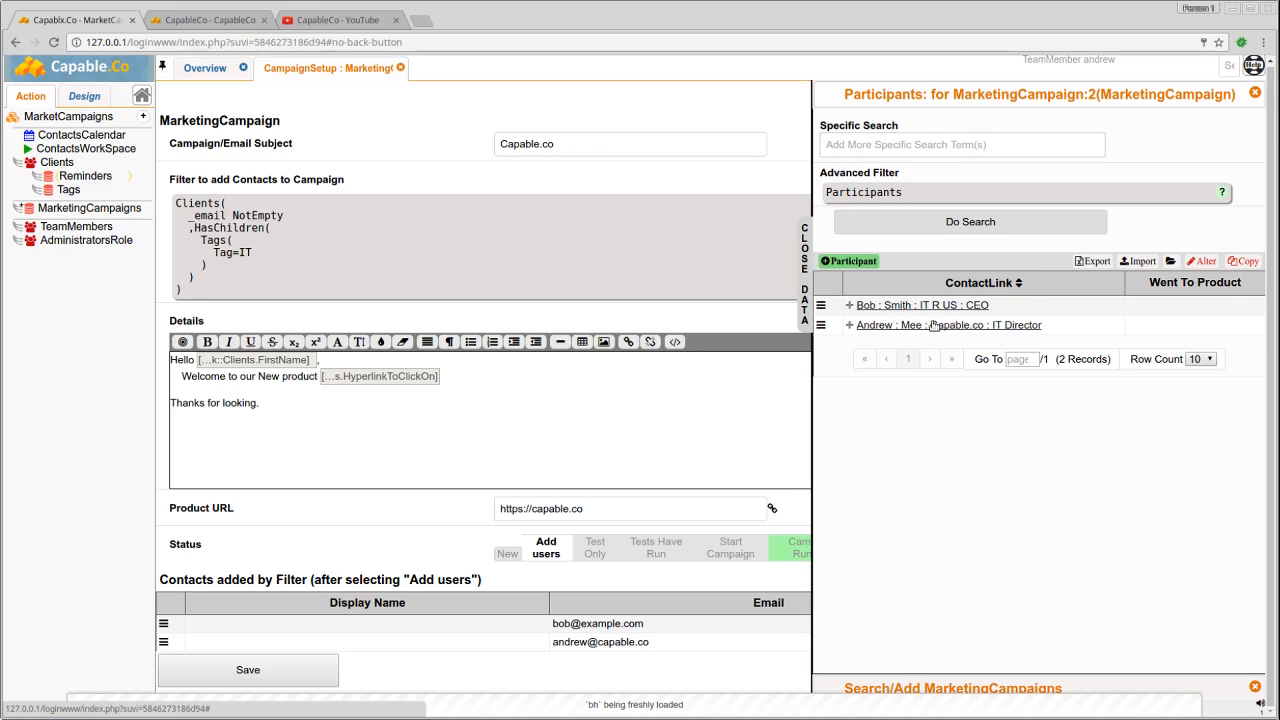
pyautogui.click(849, 305)
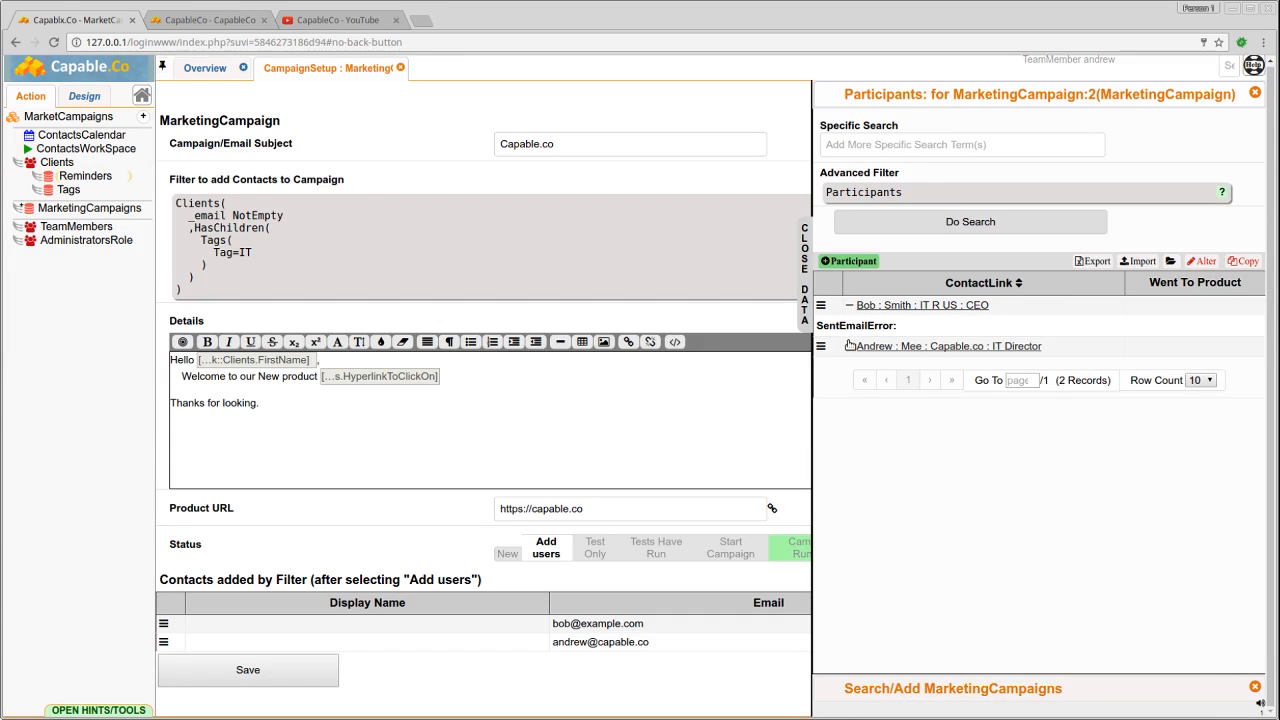
pyautogui.click(849, 346)
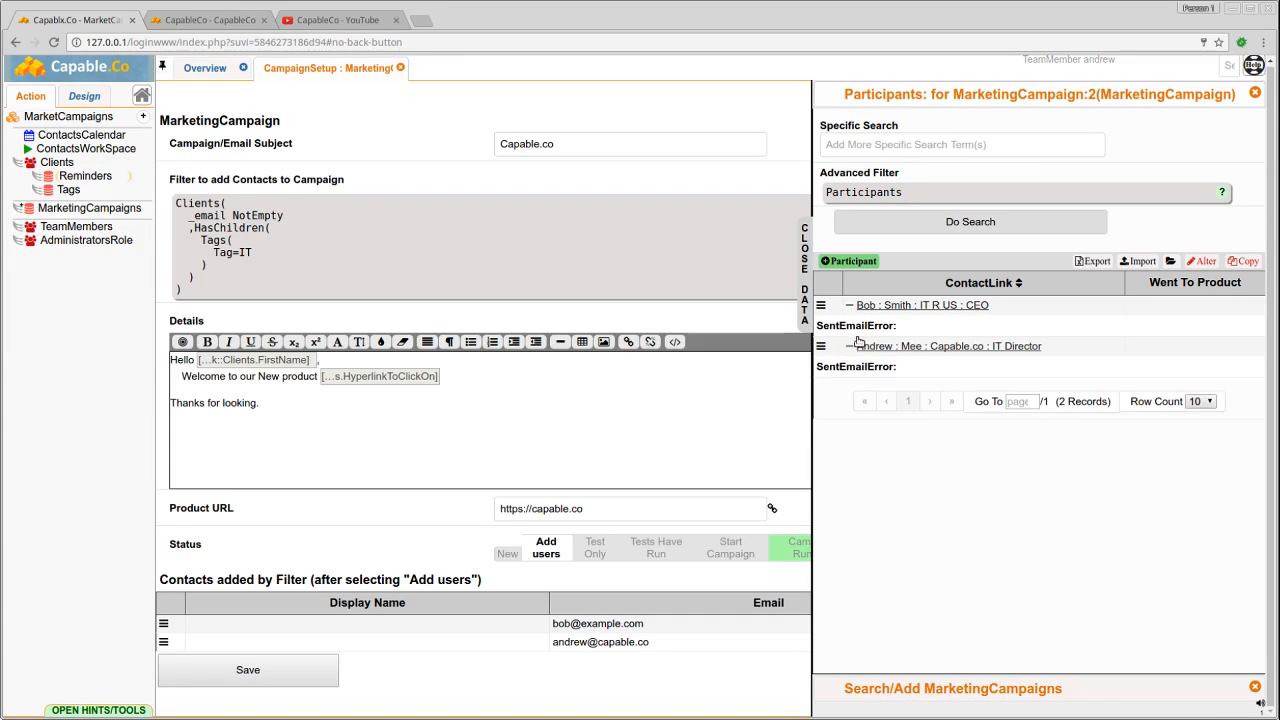
pyautogui.click(1217, 315)
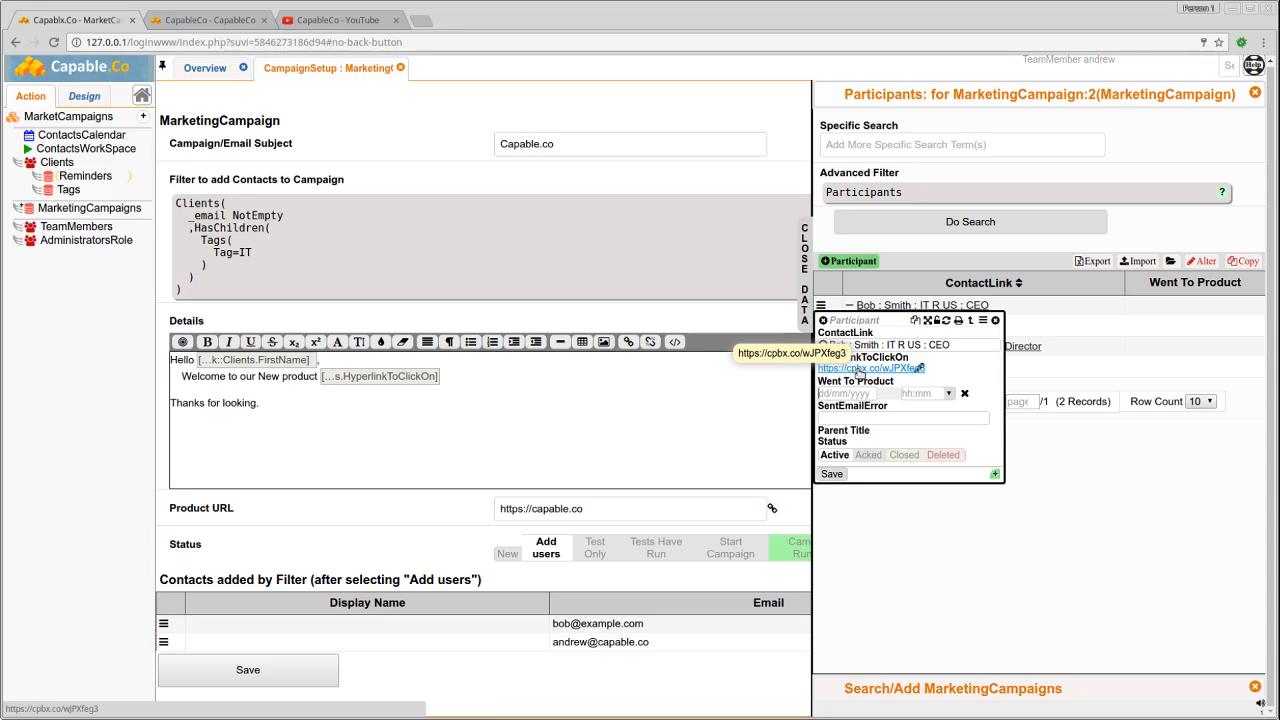
pyautogui.click(995, 321)
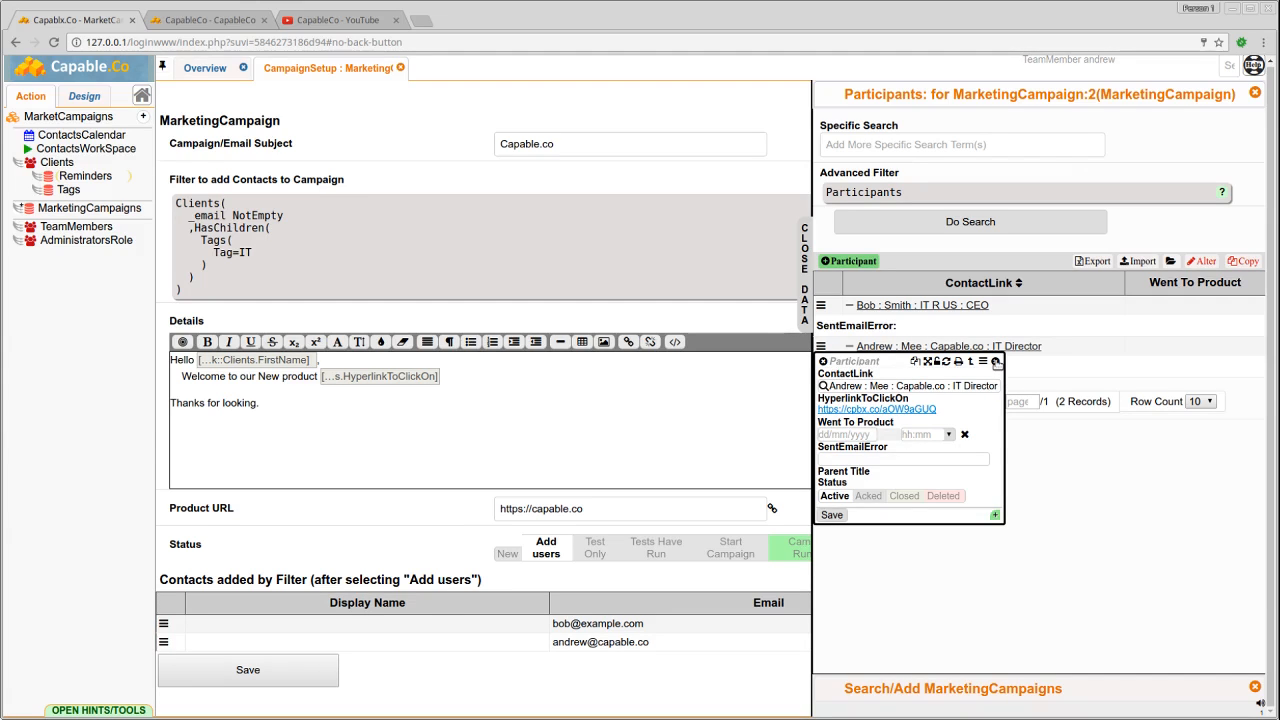
pyautogui.click(995, 361)
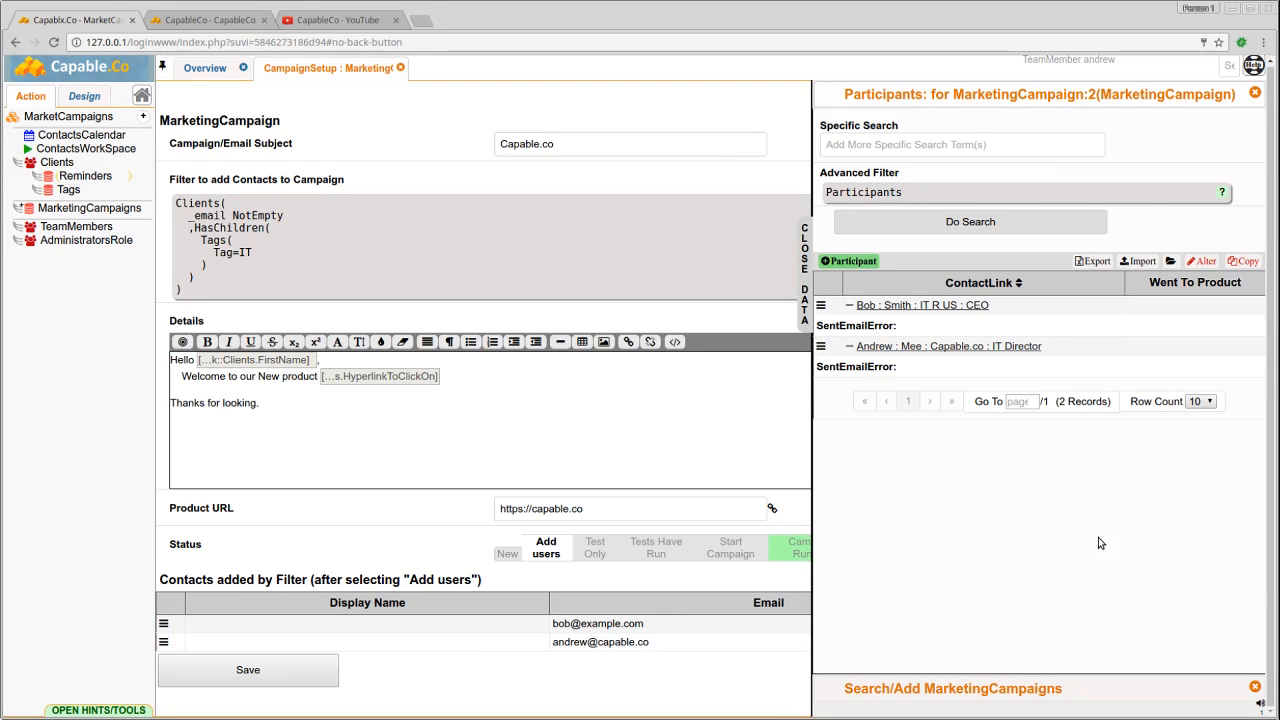
pyautogui.click(1256, 94)
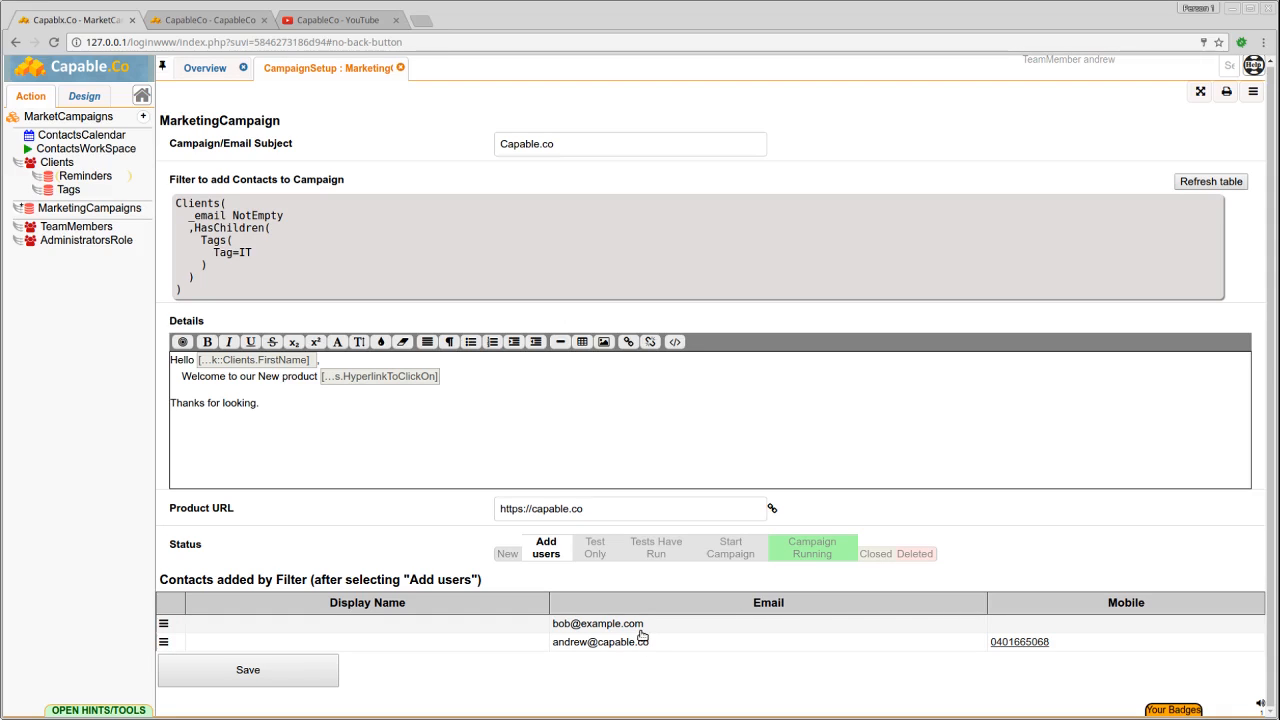
# - Set the campaign's status to Test Only, save it and close the campaign setup
pyautogui.click(615, 553)
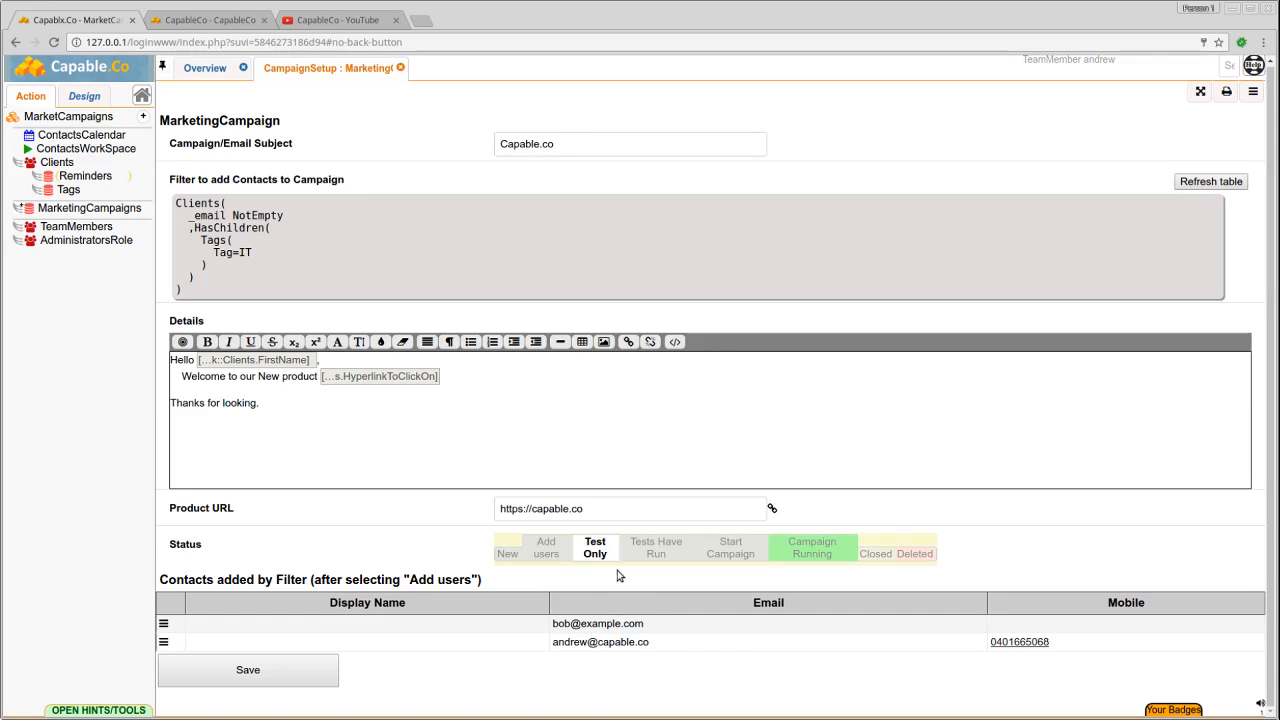
pyautogui.click(279, 672)
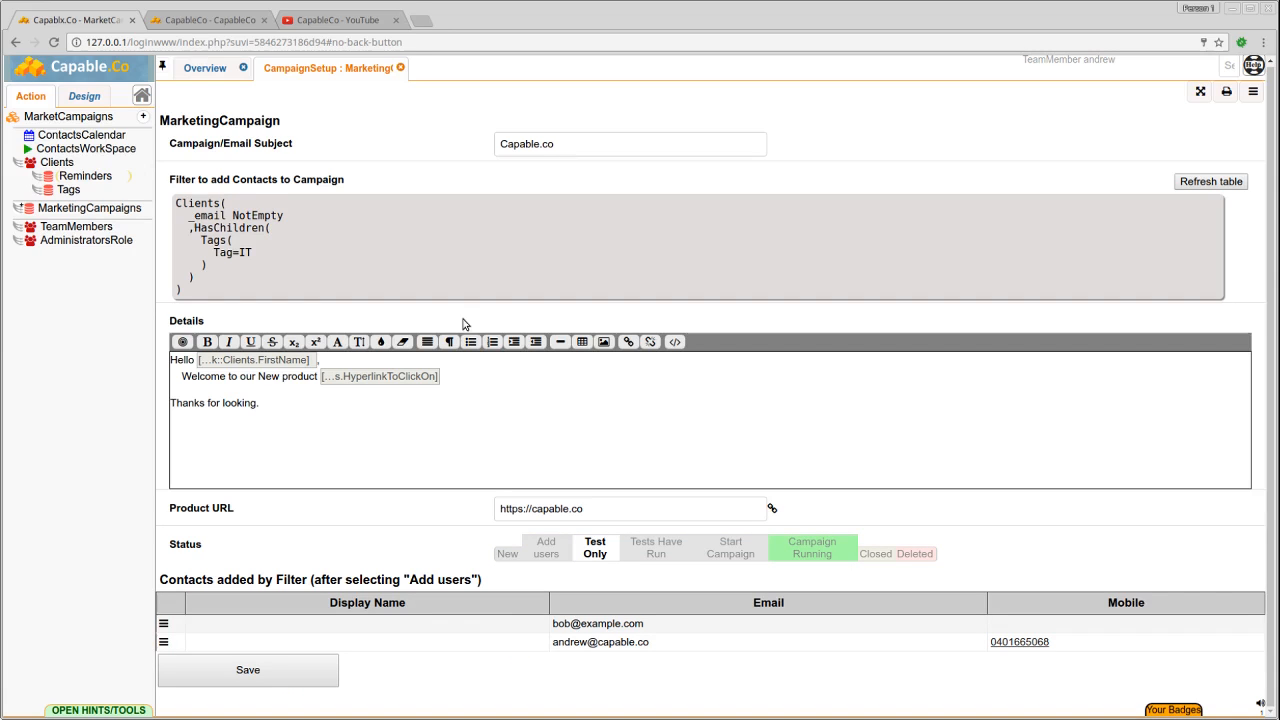
pyautogui.click(400, 68)
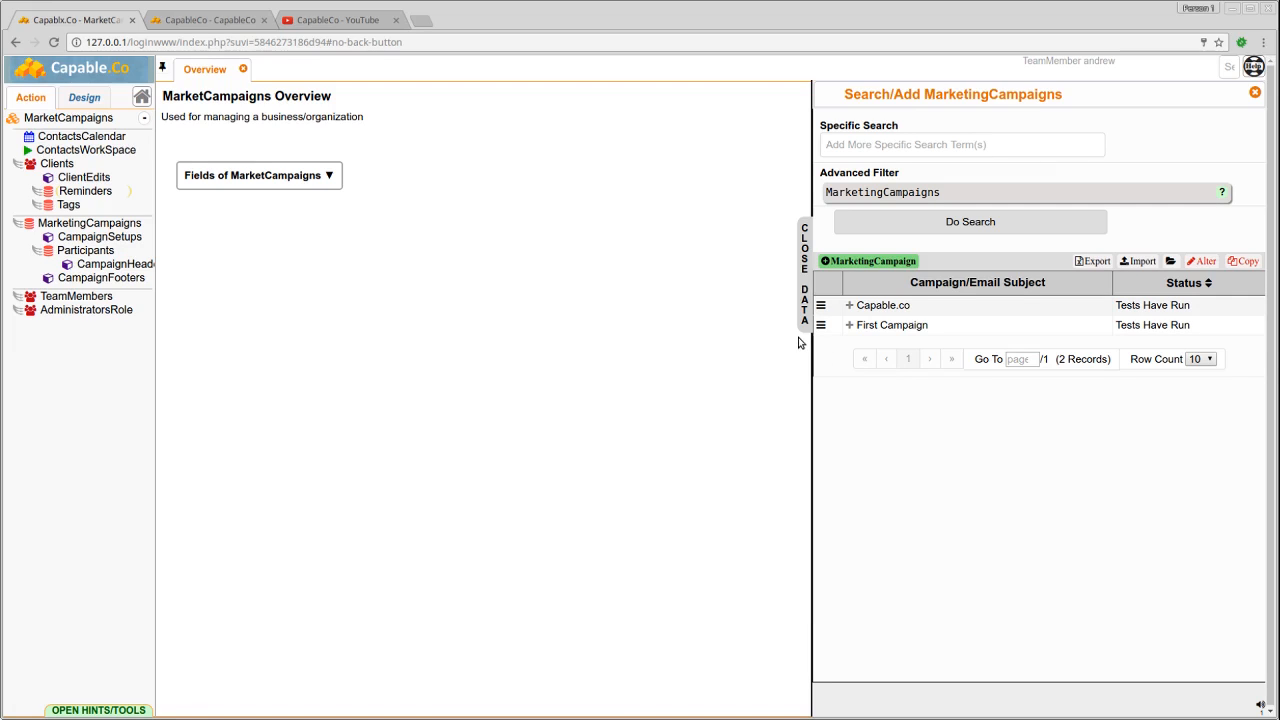
# - Reopen the Capable.co campaign and check its status and the Went To Product times of its participants
pyautogui.click(710, 344)
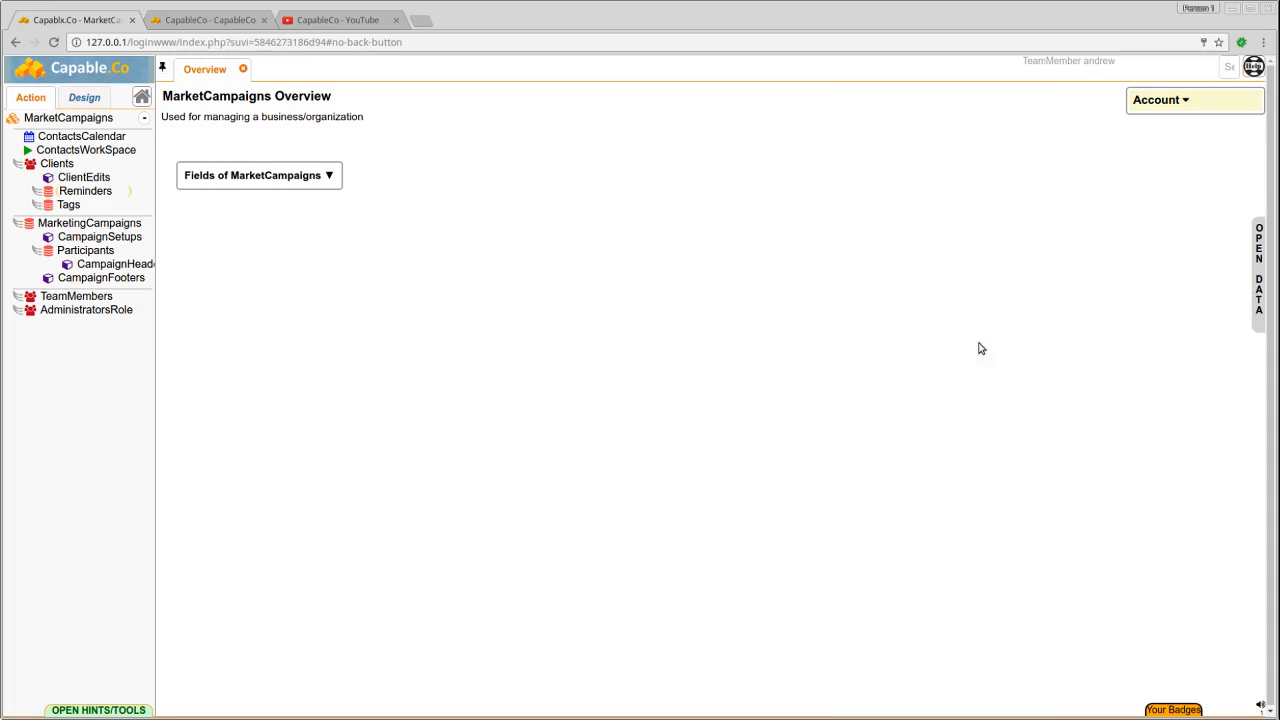
pyautogui.click(1260, 252)
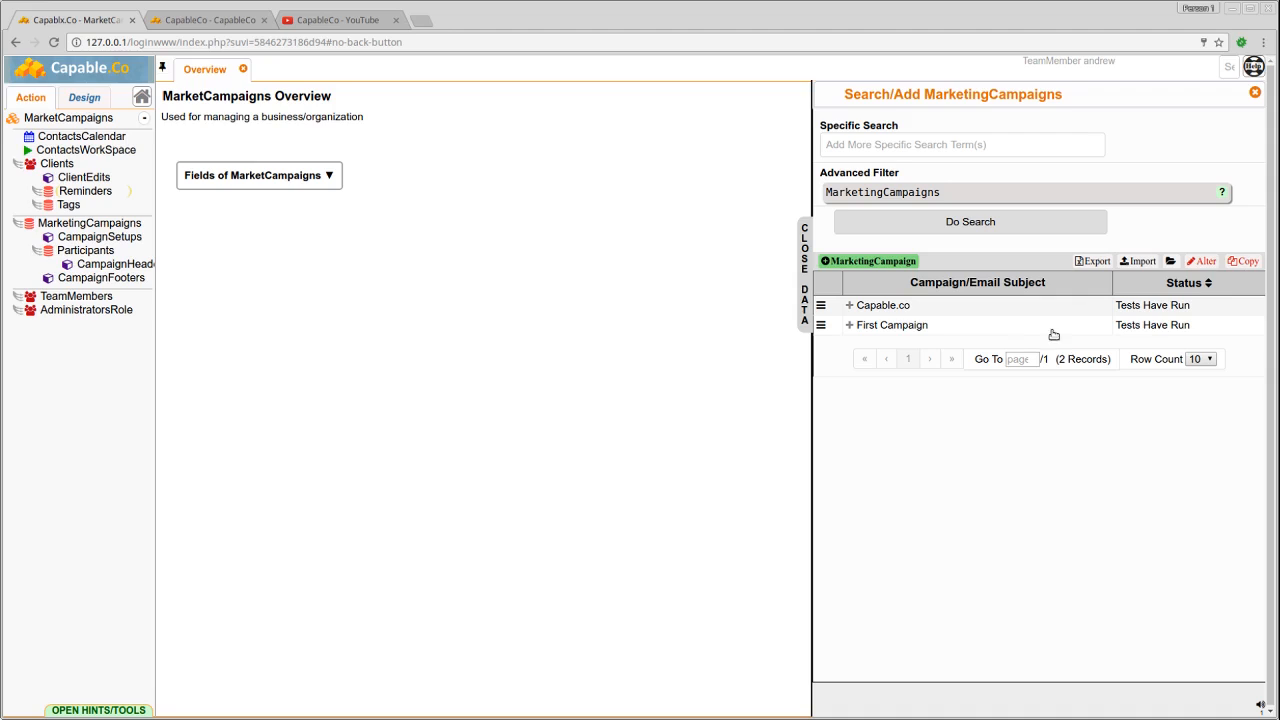
pyautogui.click(911, 306)
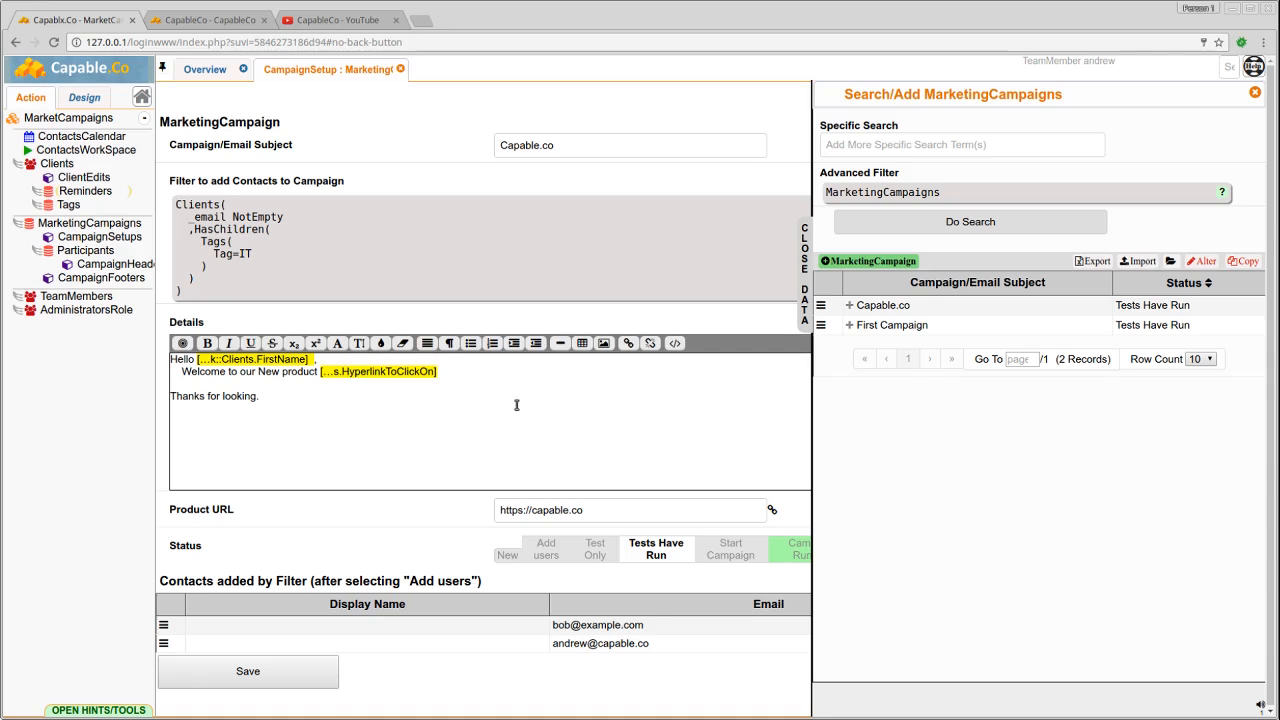
pyautogui.click(821, 306)
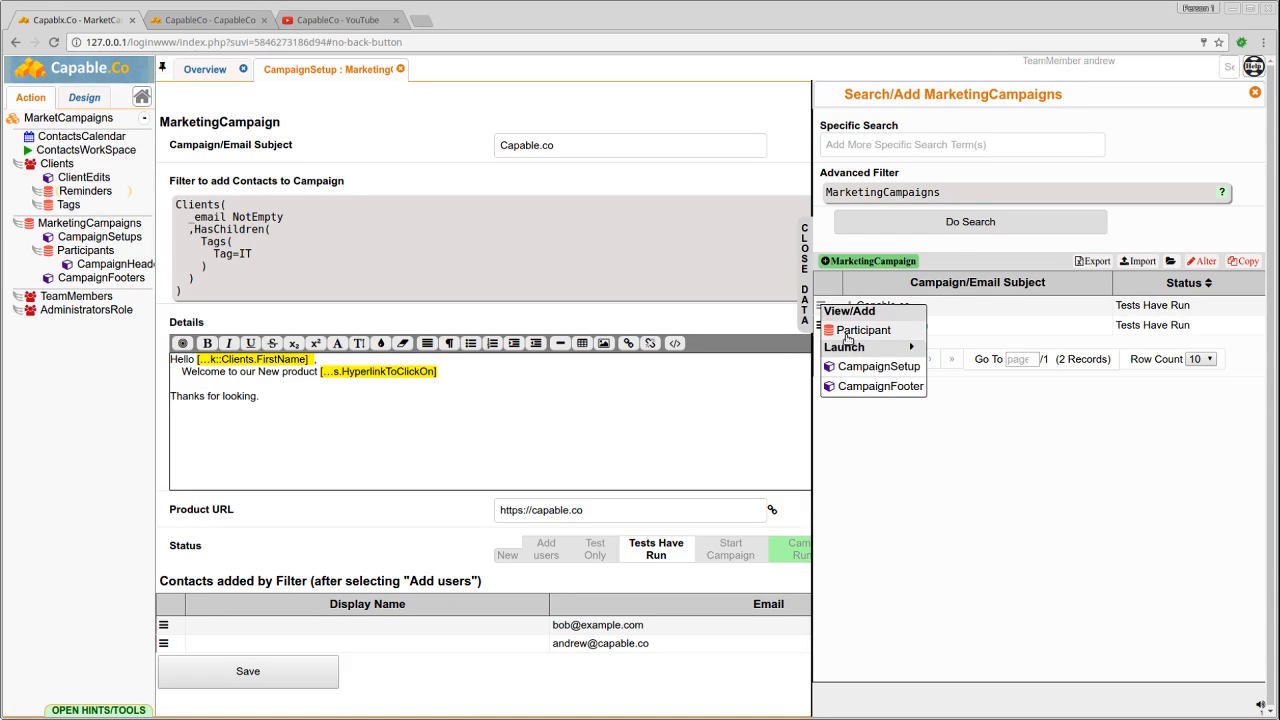
pyautogui.click(862, 330)
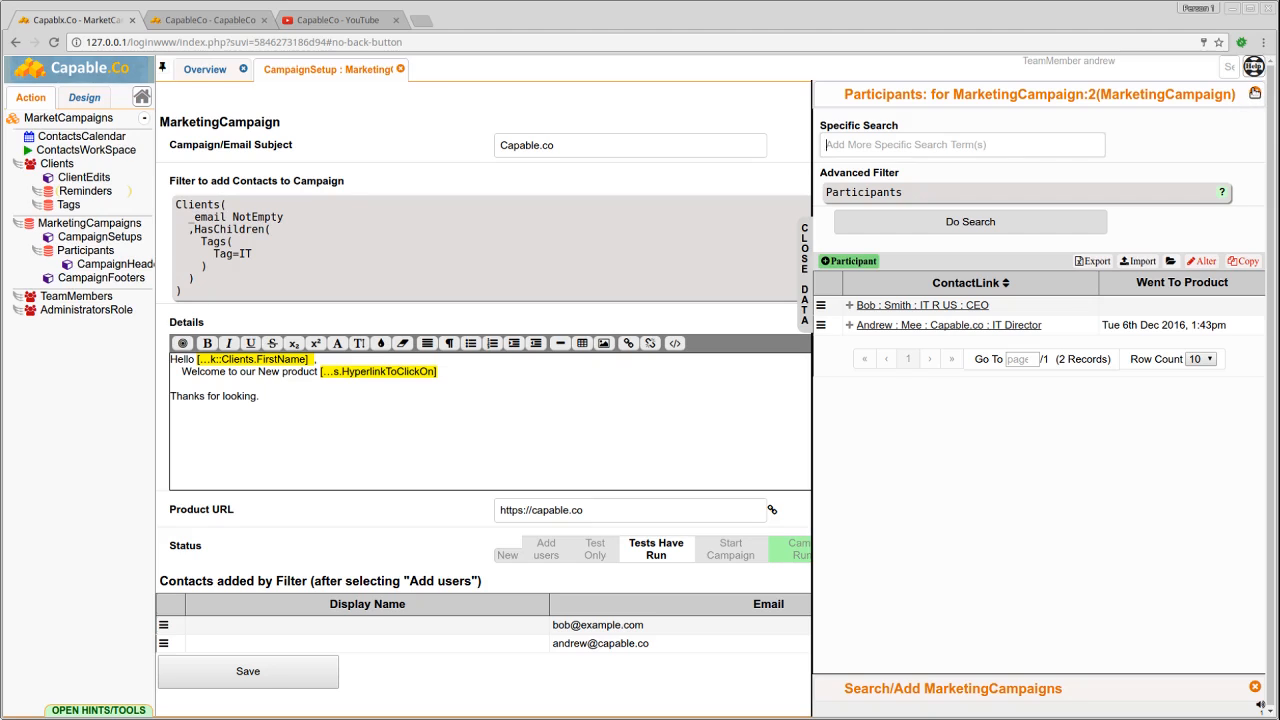
pyautogui.click(1255, 93)
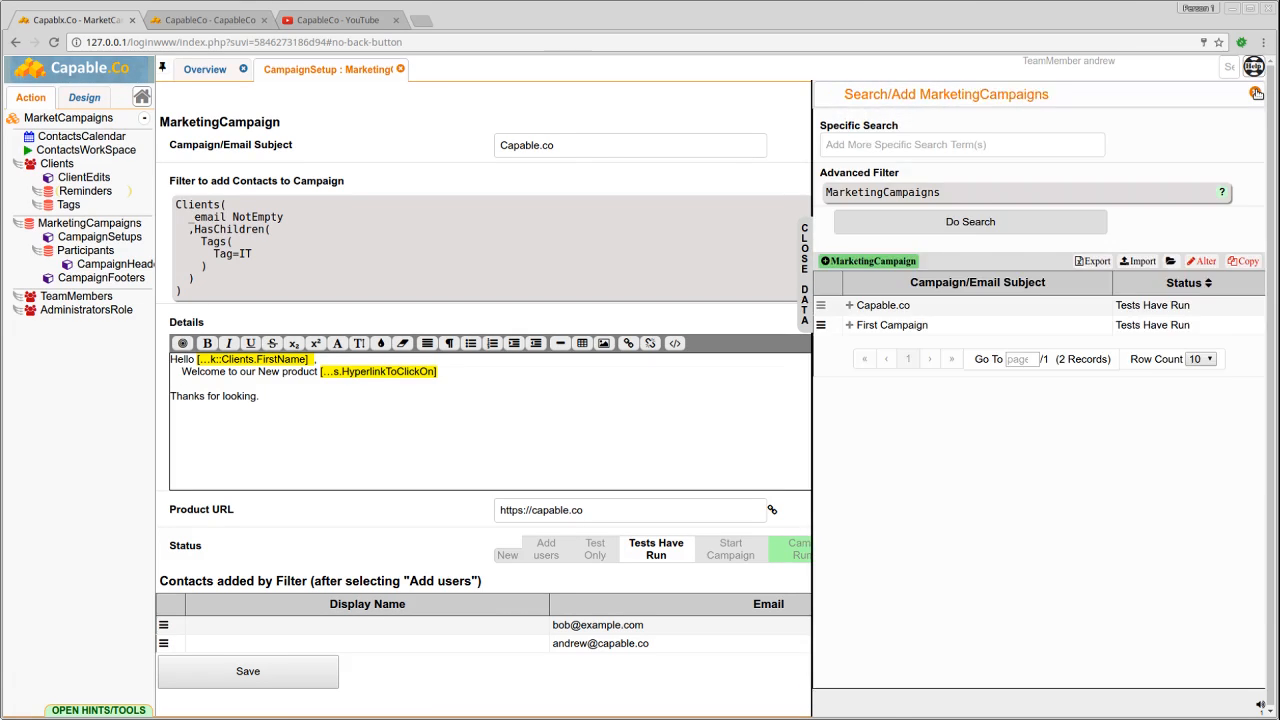
pyautogui.click(1255, 93)
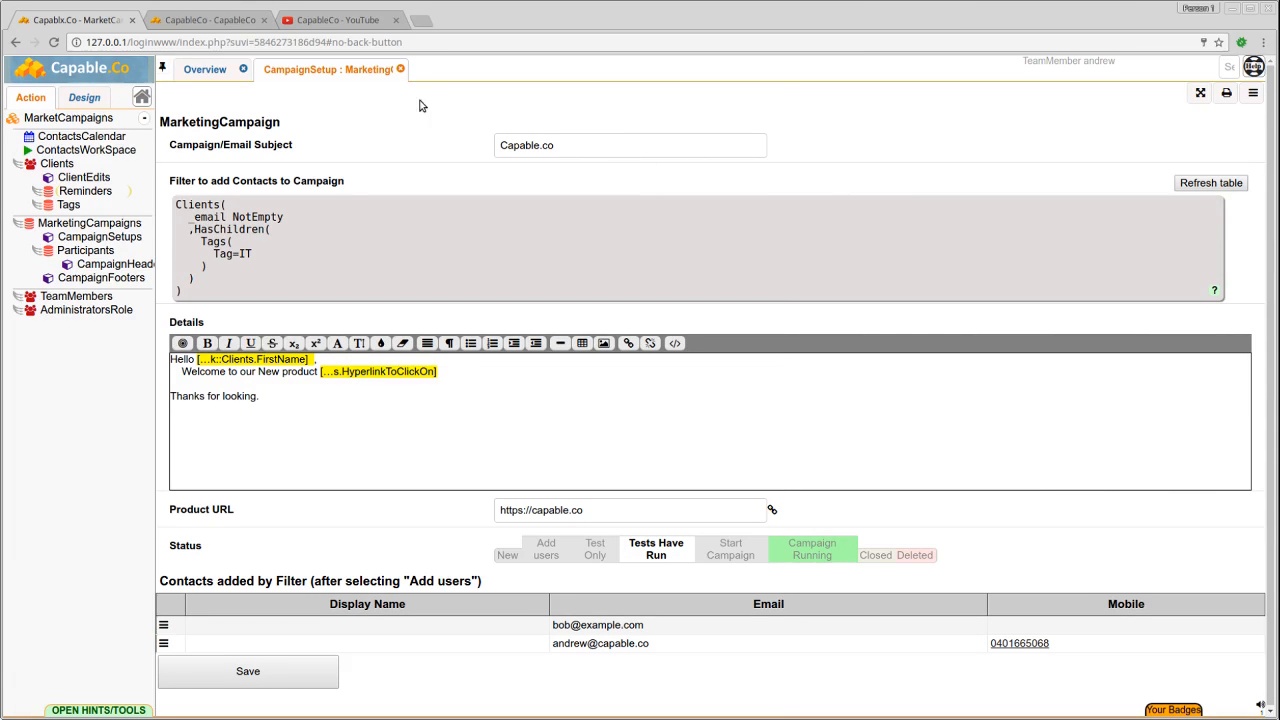
pyautogui.click(401, 69)
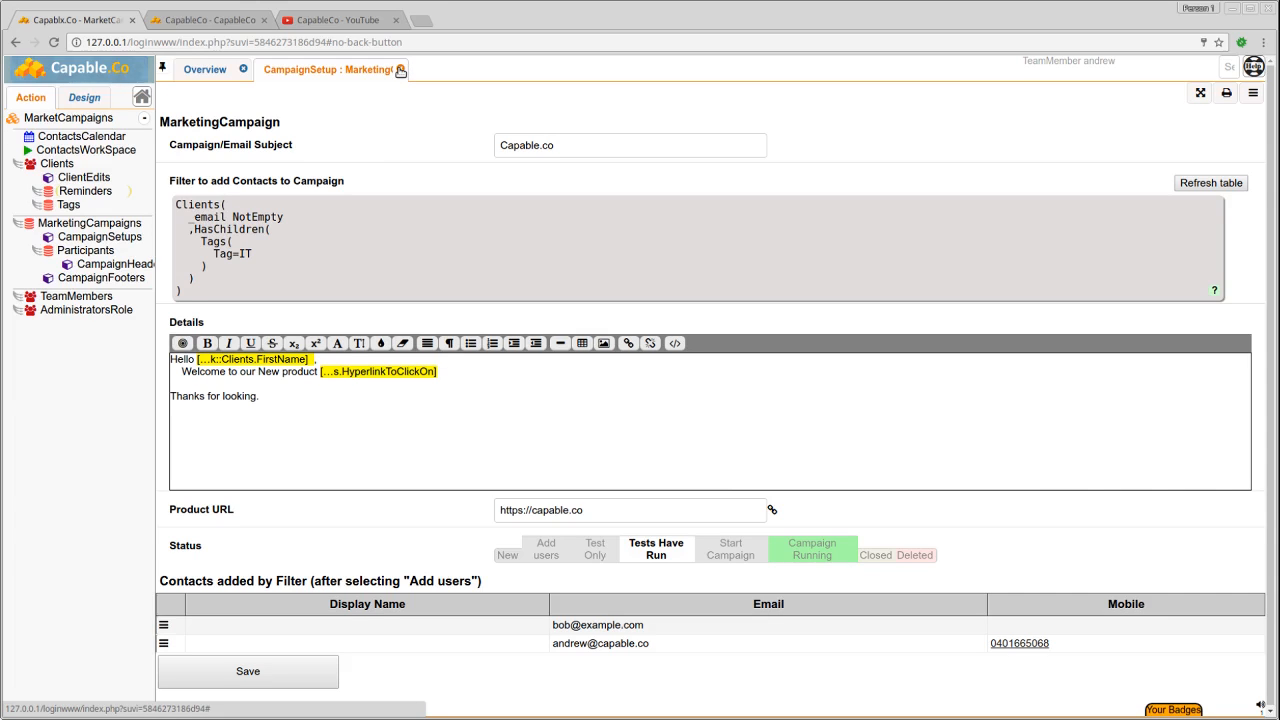
# - Examine the ContactFilter and Details field definitions of the MarketingCampaigns type in Design mode
pyautogui.click(87, 97)
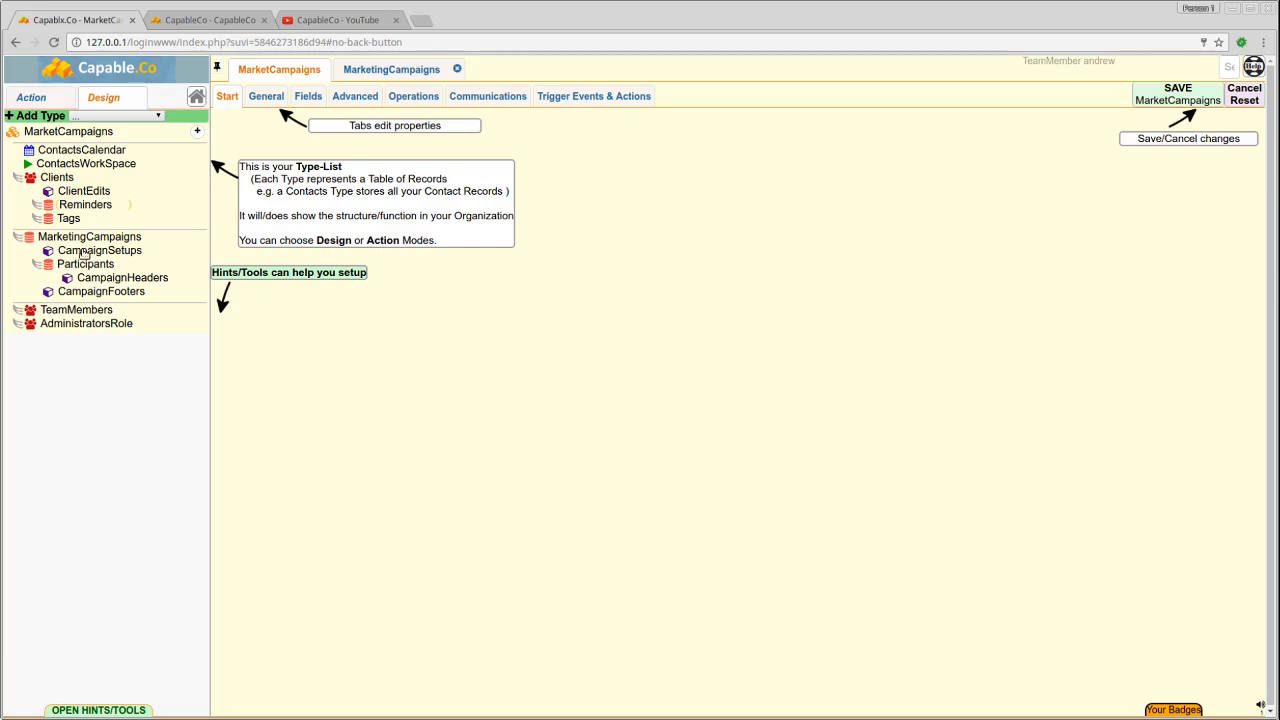
pyautogui.click(391, 69)
pyautogui.click(272, 96)
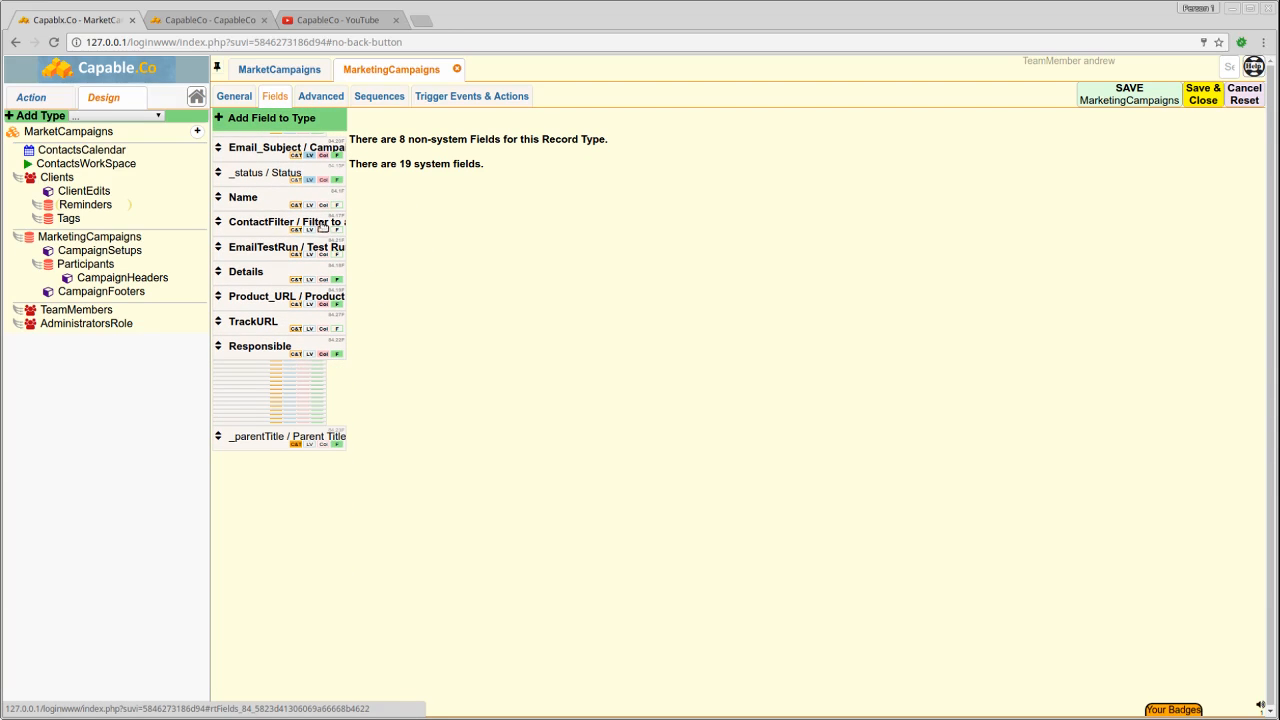
pyautogui.click(268, 222)
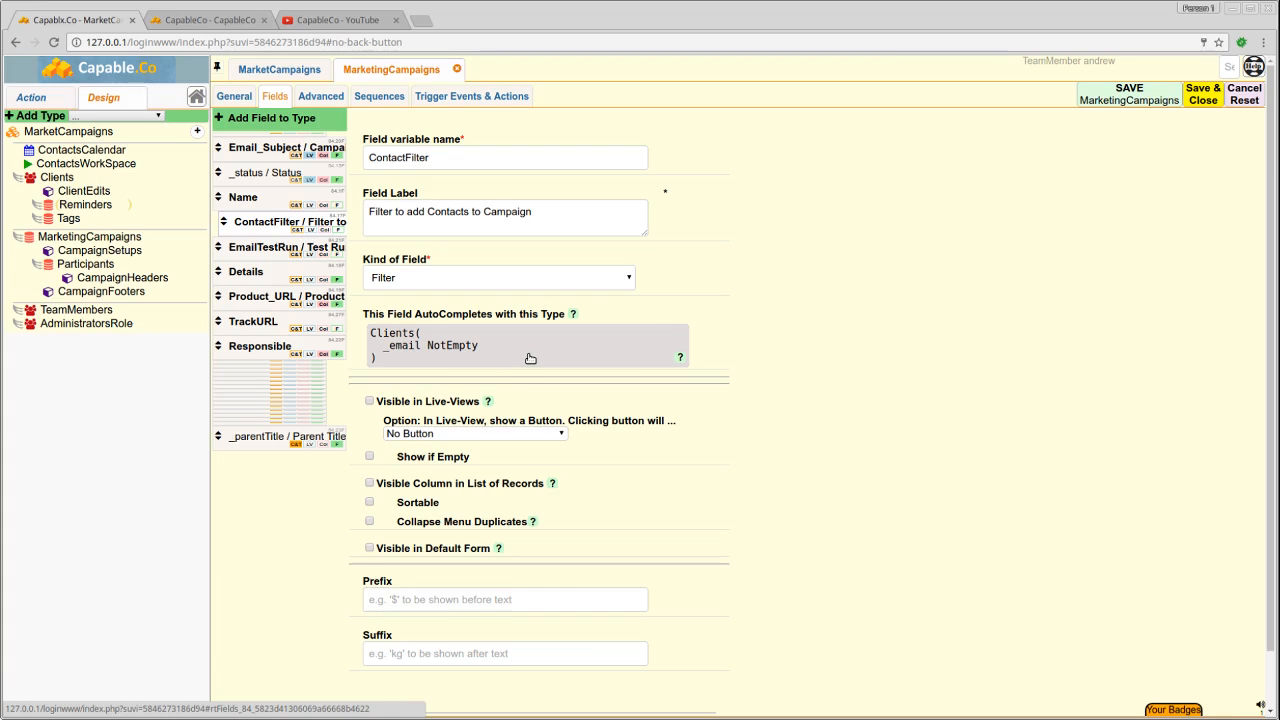
pyautogui.click(601, 359)
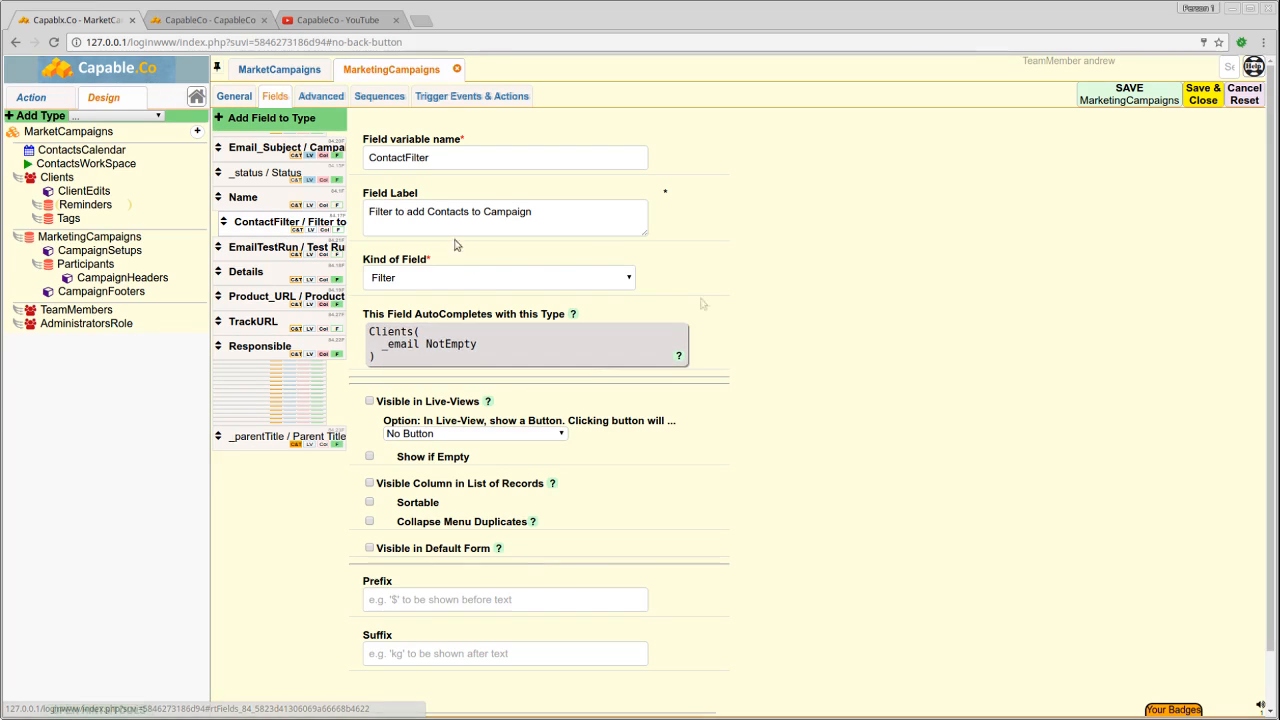
pyautogui.click(256, 274)
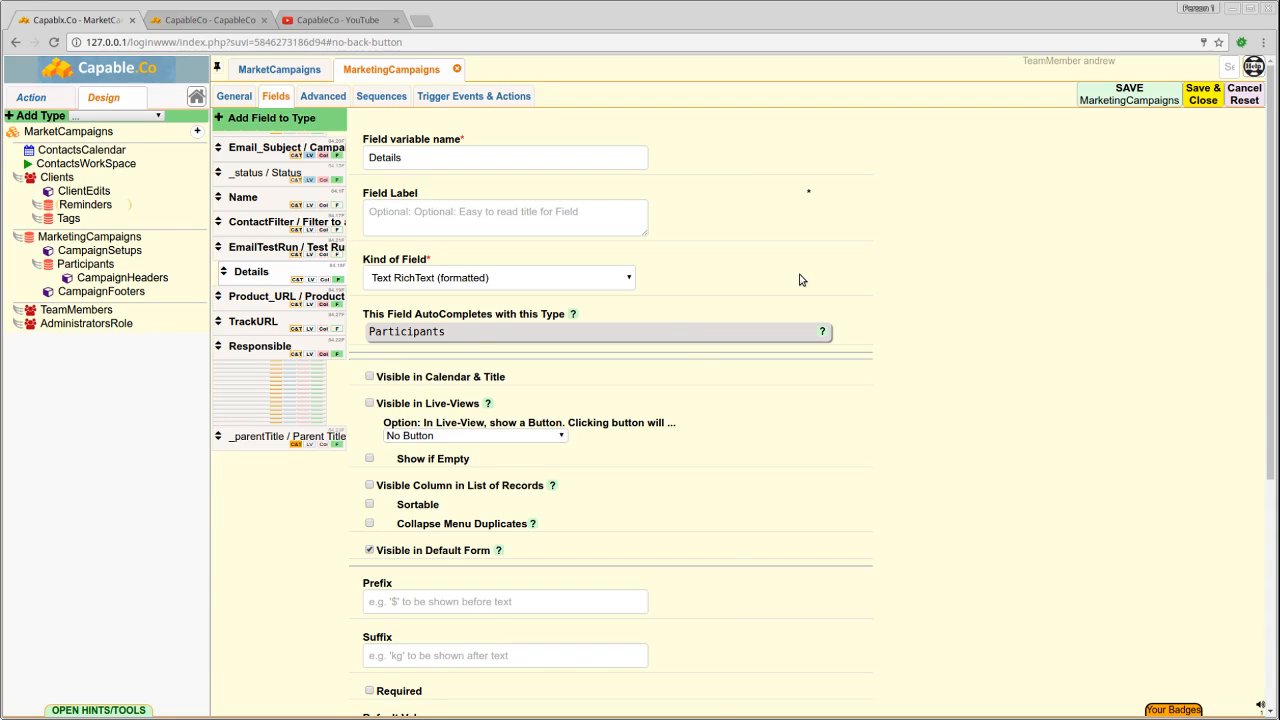
pyautogui.click(285, 221)
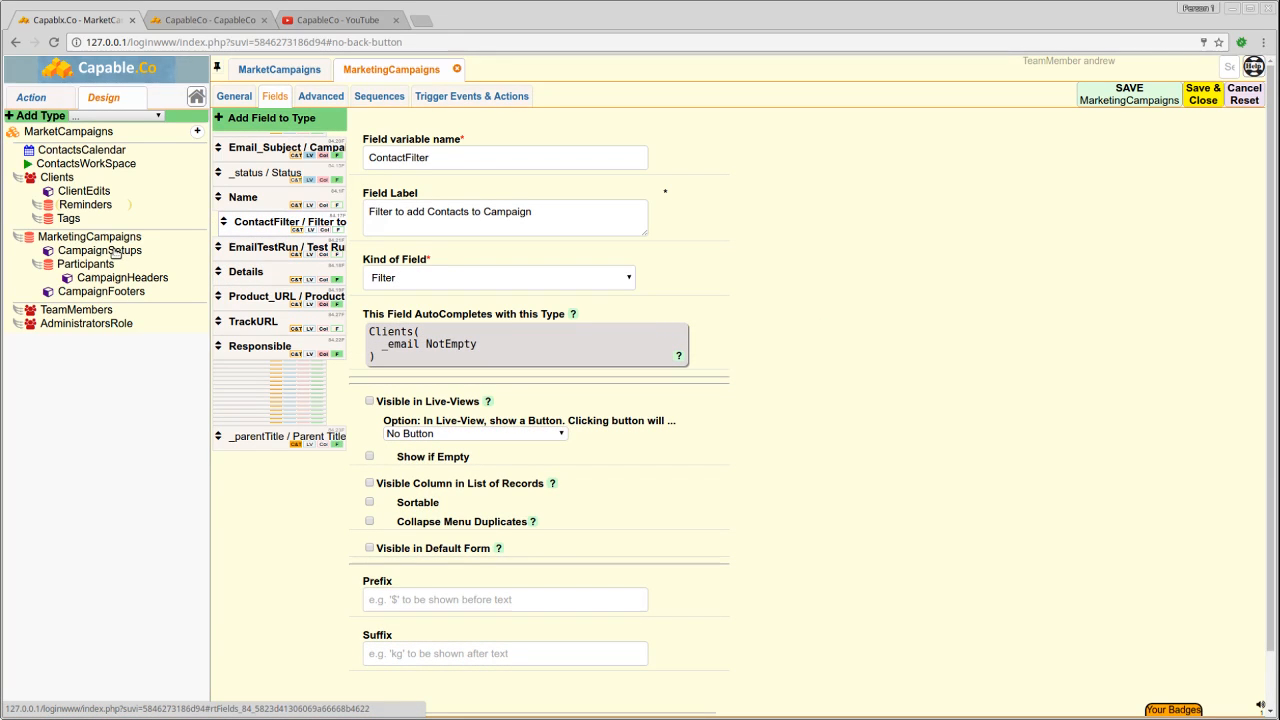
# - Examine the MarketingCampaigns trigger blocks for the Test Only, Start Campaign and Add users status changes
pyautogui.click(471, 96)
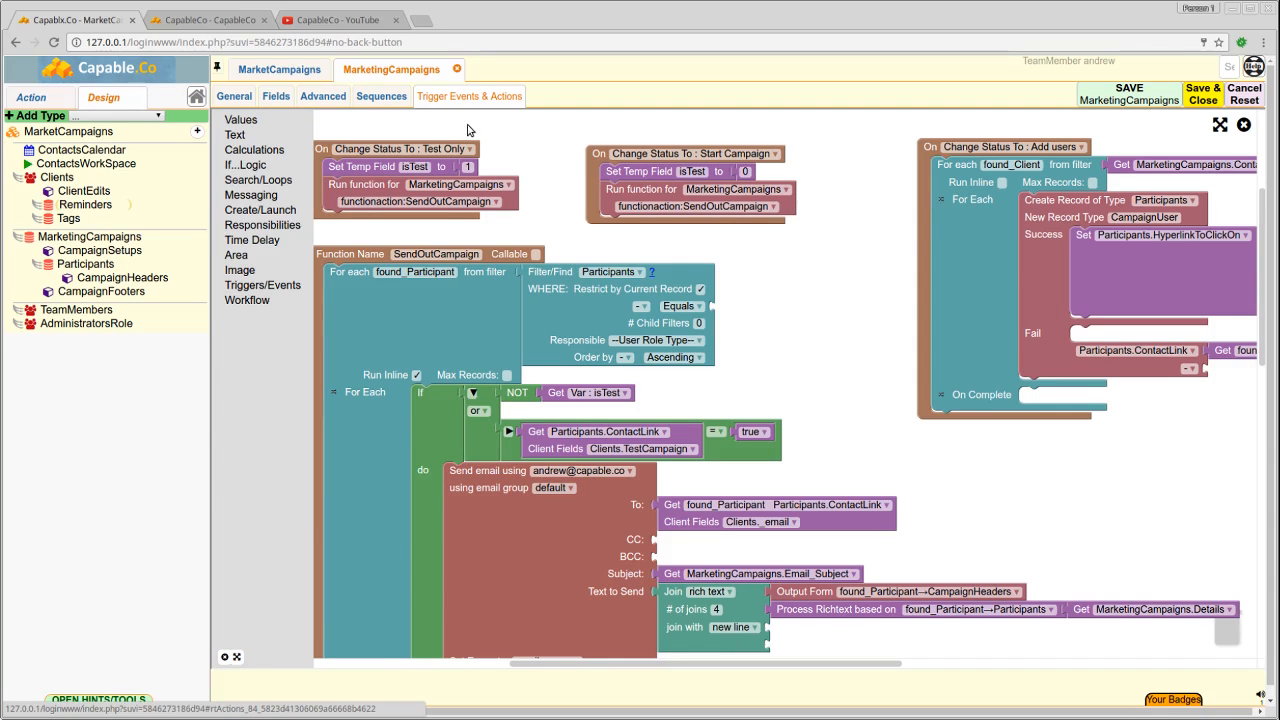
pyautogui.moveTo(468, 125); pyautogui.dragTo(482, 125)
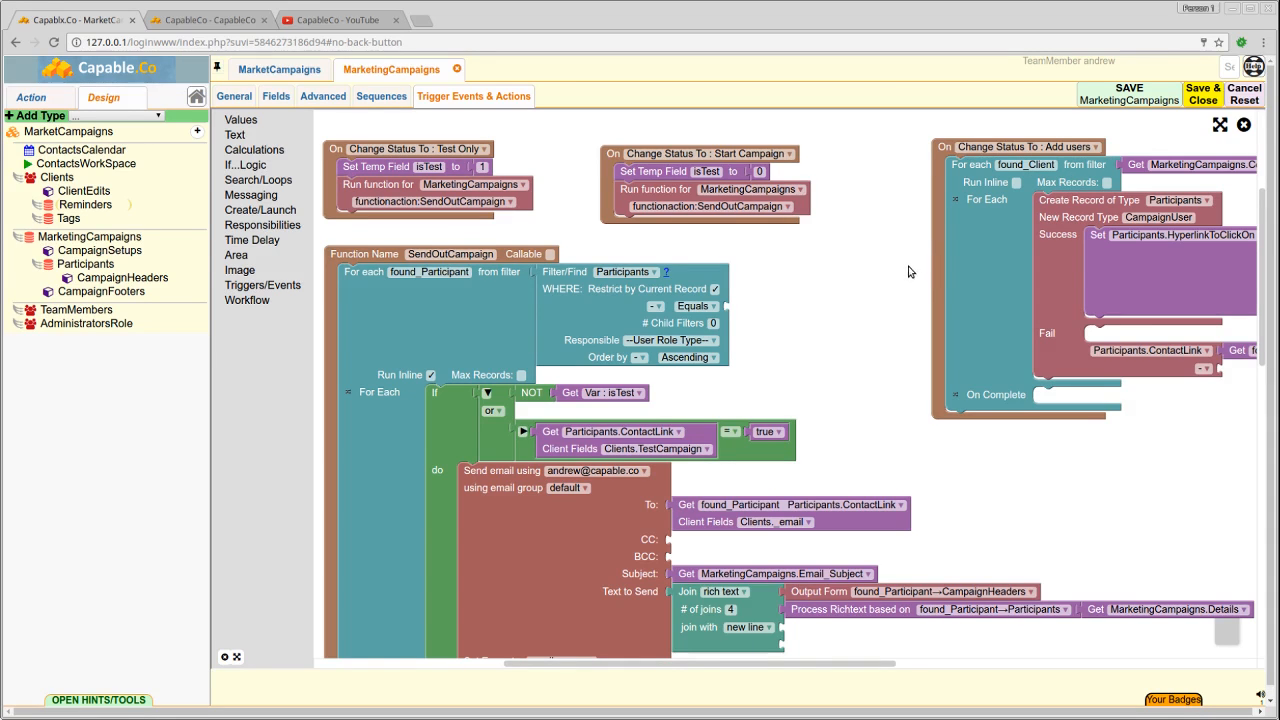
pyautogui.moveTo(908, 271); pyautogui.dragTo(616, 266)
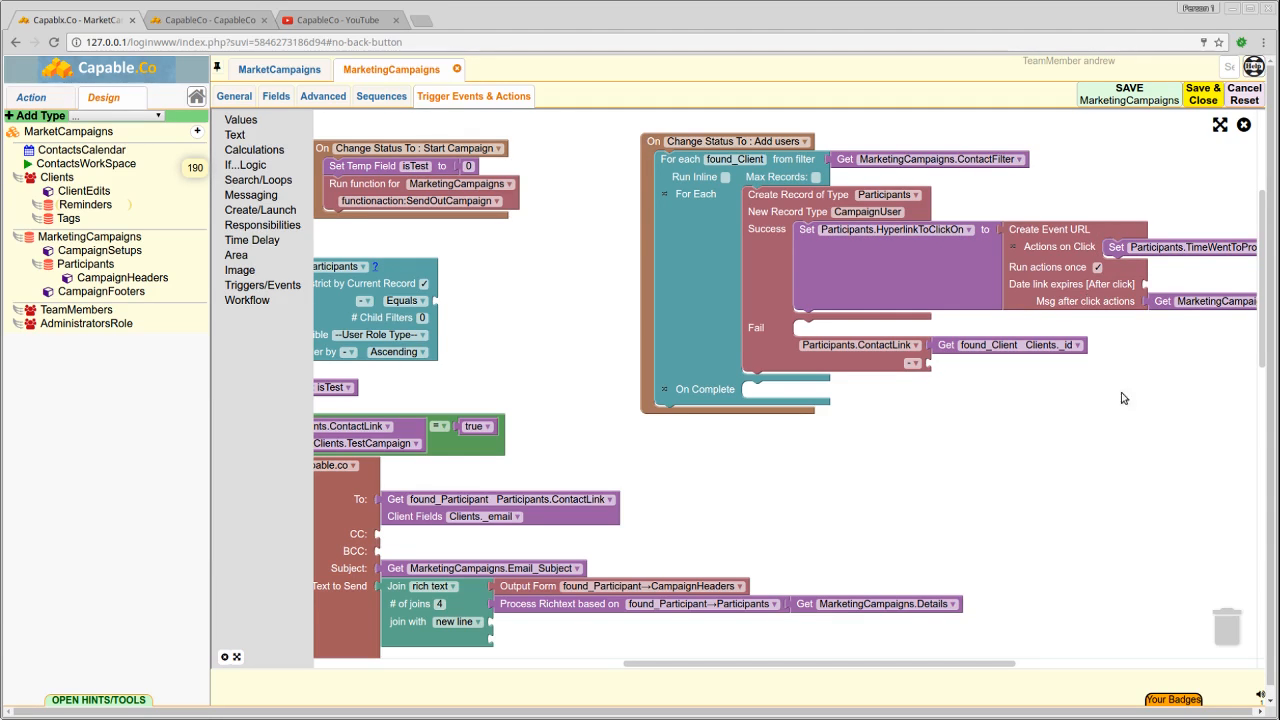
pyautogui.hscroll(4, 1121, 398)
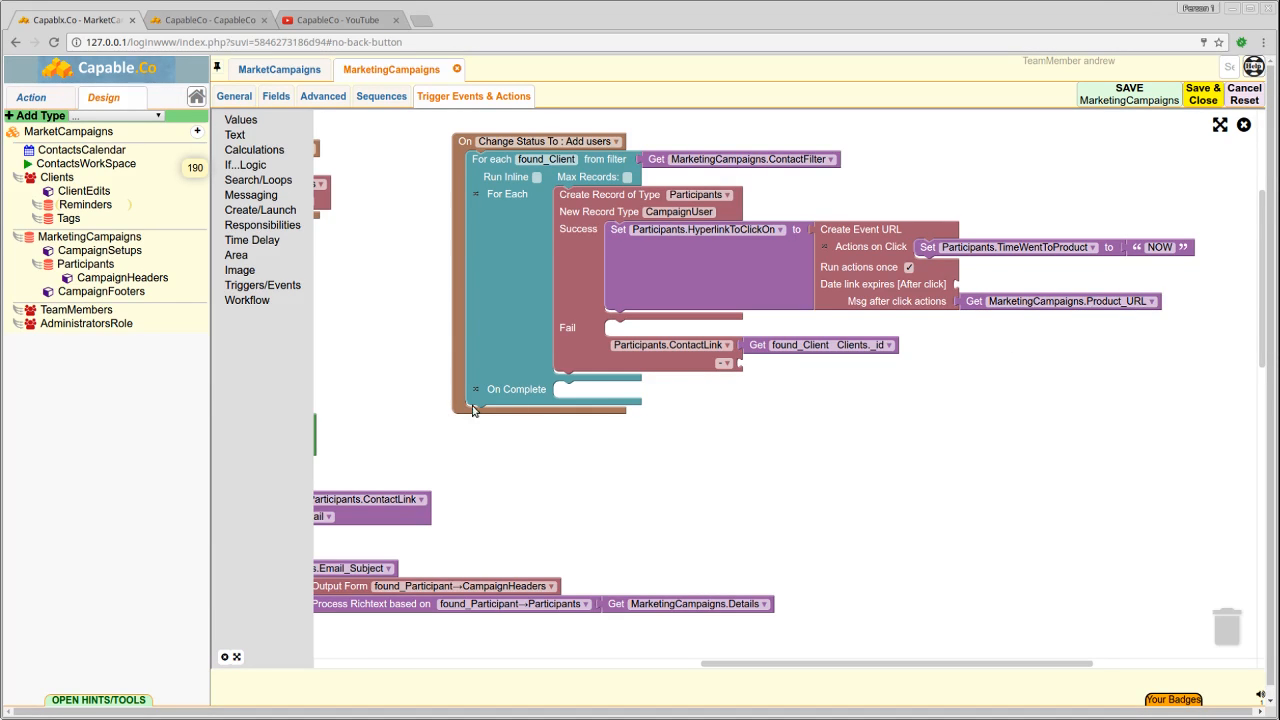
# - Examine the SendOutCampaign function's participant loop, test condition, email block and On Complete status changes in the MarketingCampaigns triggers
pyautogui.moveTo(367, 335); pyautogui.dragTo(733, 352)
pyautogui.moveTo(469, 211); pyautogui.dragTo(625, 185)
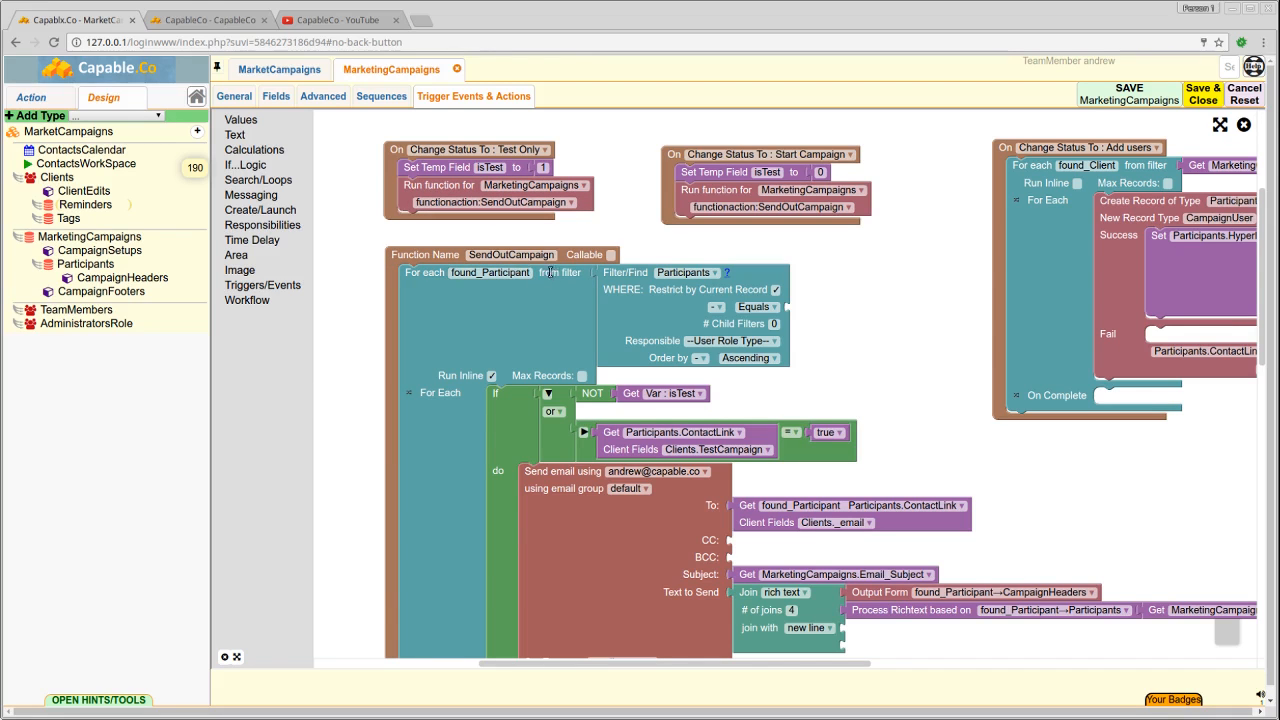
pyautogui.moveTo(862, 341); pyautogui.dragTo(864, 275)
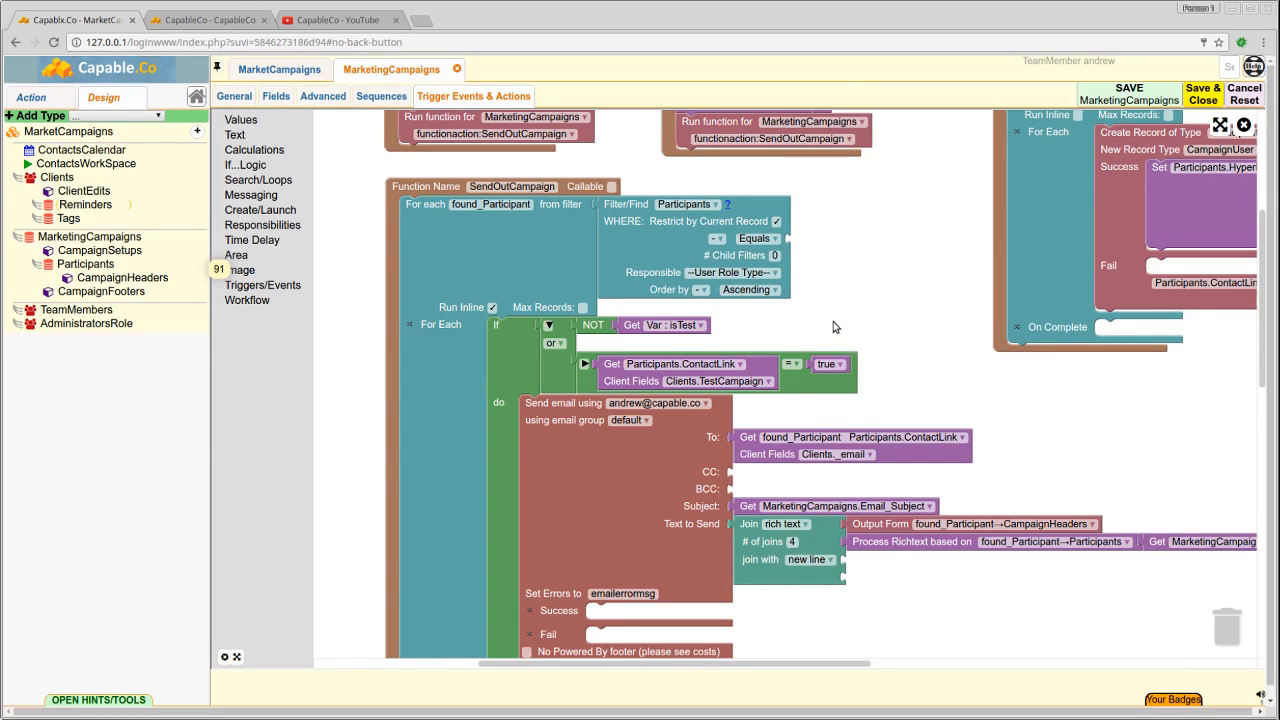
pyautogui.moveTo(834, 322); pyautogui.dragTo(845, 209)
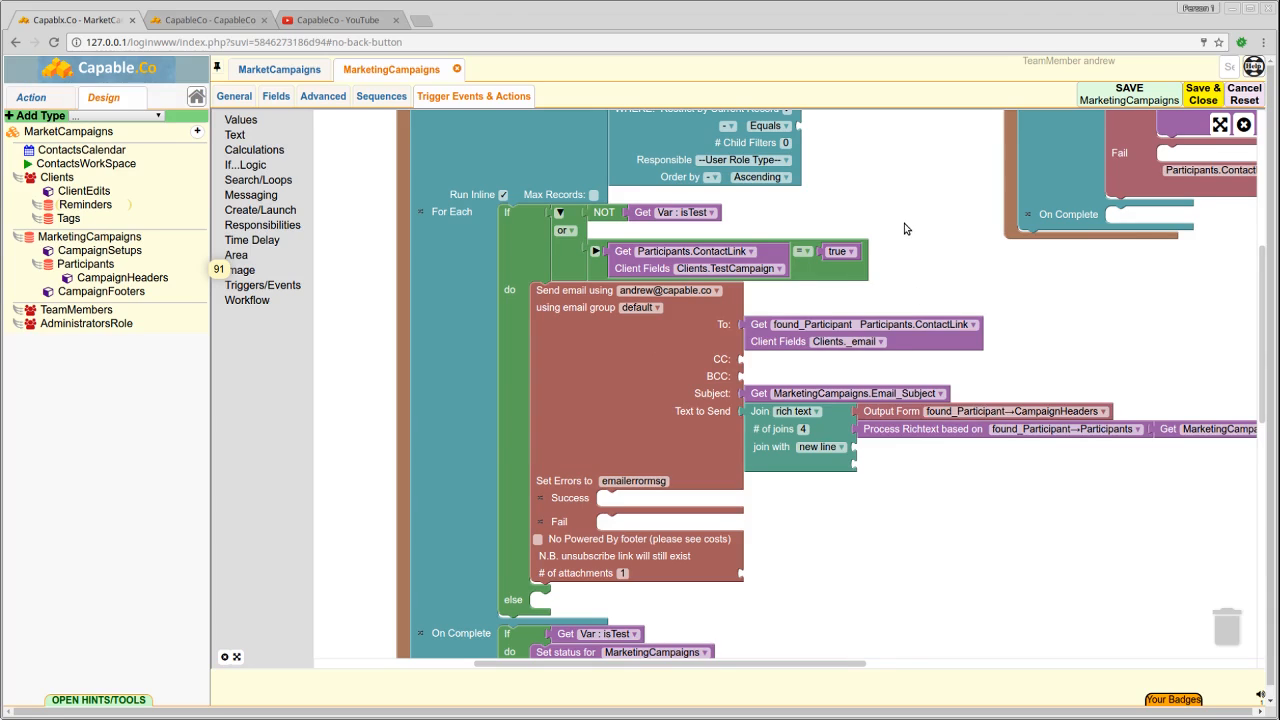
pyautogui.moveTo(905, 229); pyautogui.dragTo(922, 263)
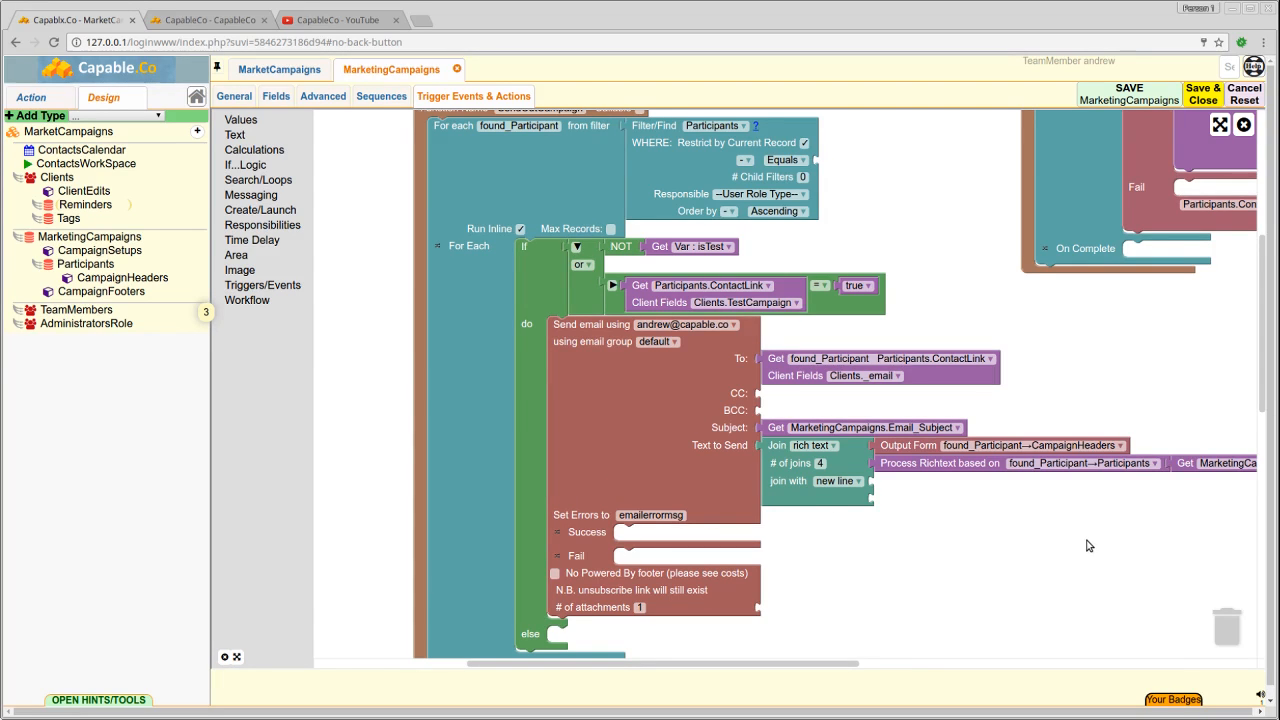
pyautogui.moveTo(1086, 543); pyautogui.dragTo(840, 520)
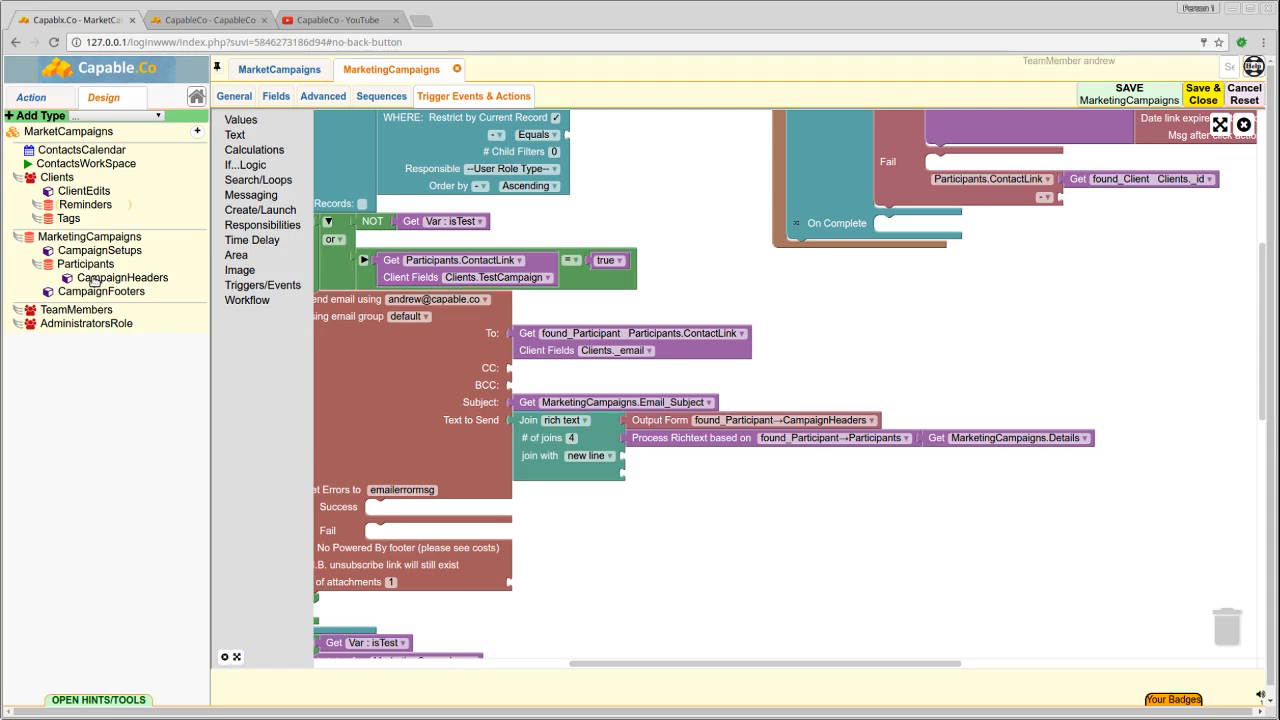
pyautogui.moveTo(602, 509); pyautogui.dragTo(785, 343)
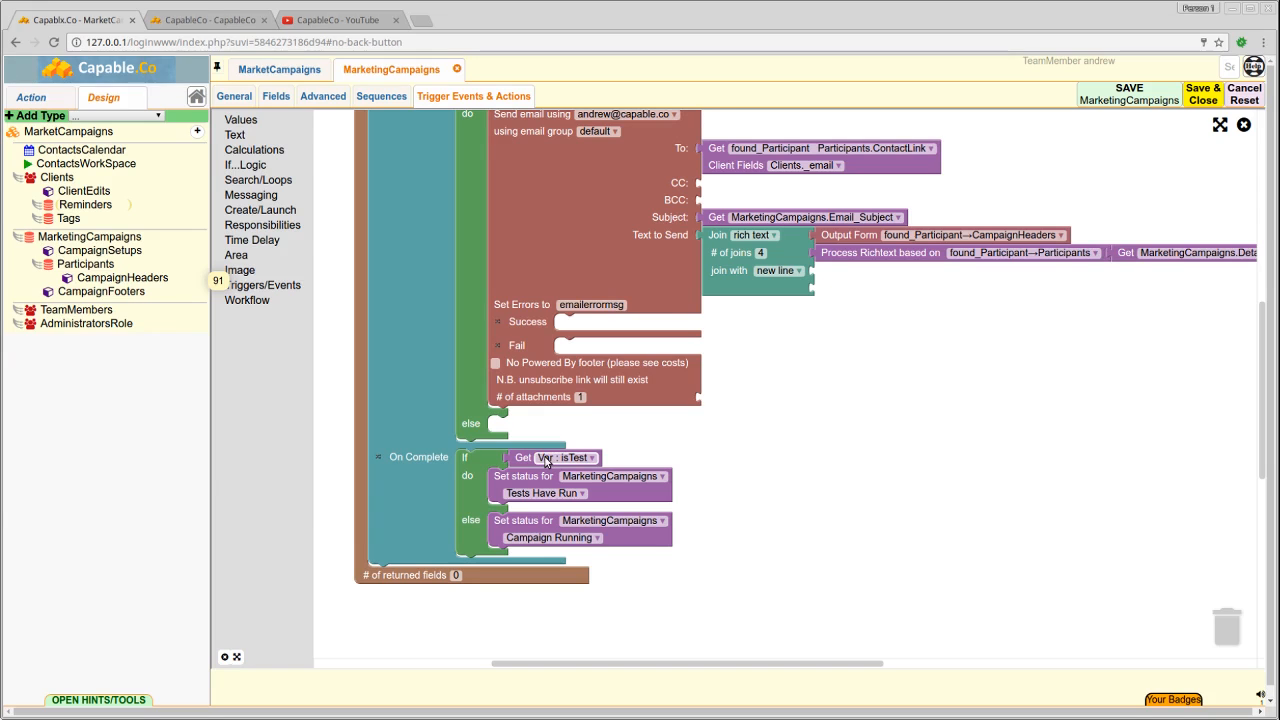
pyautogui.scroll(3, 909, 449)
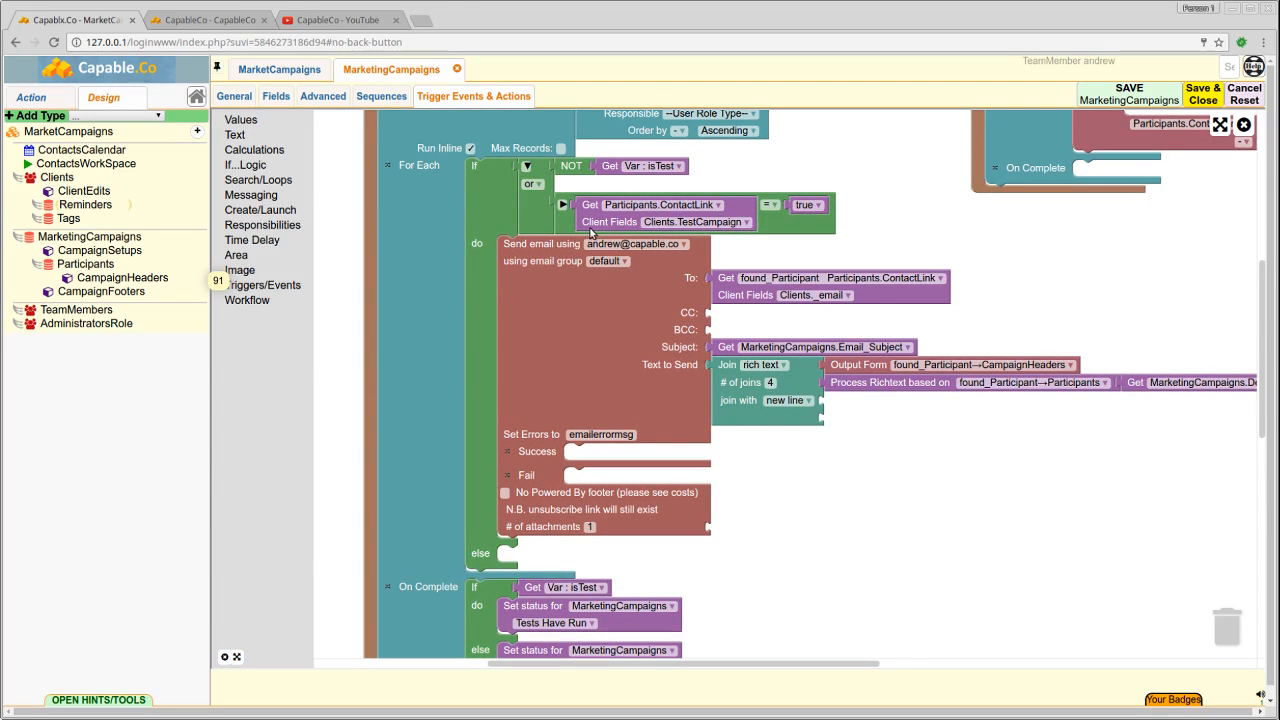
pyautogui.scroll(-3, 788, 469)
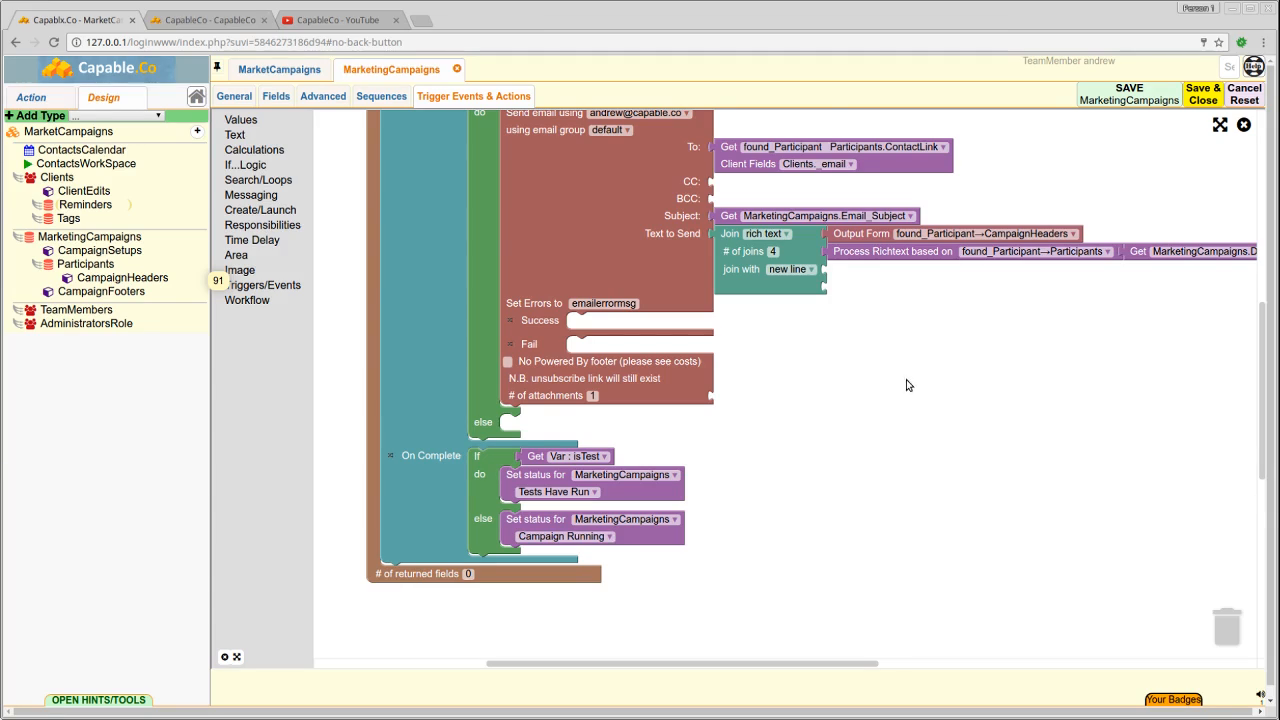
pyautogui.moveTo(915, 372); pyautogui.dragTo(855, 633)
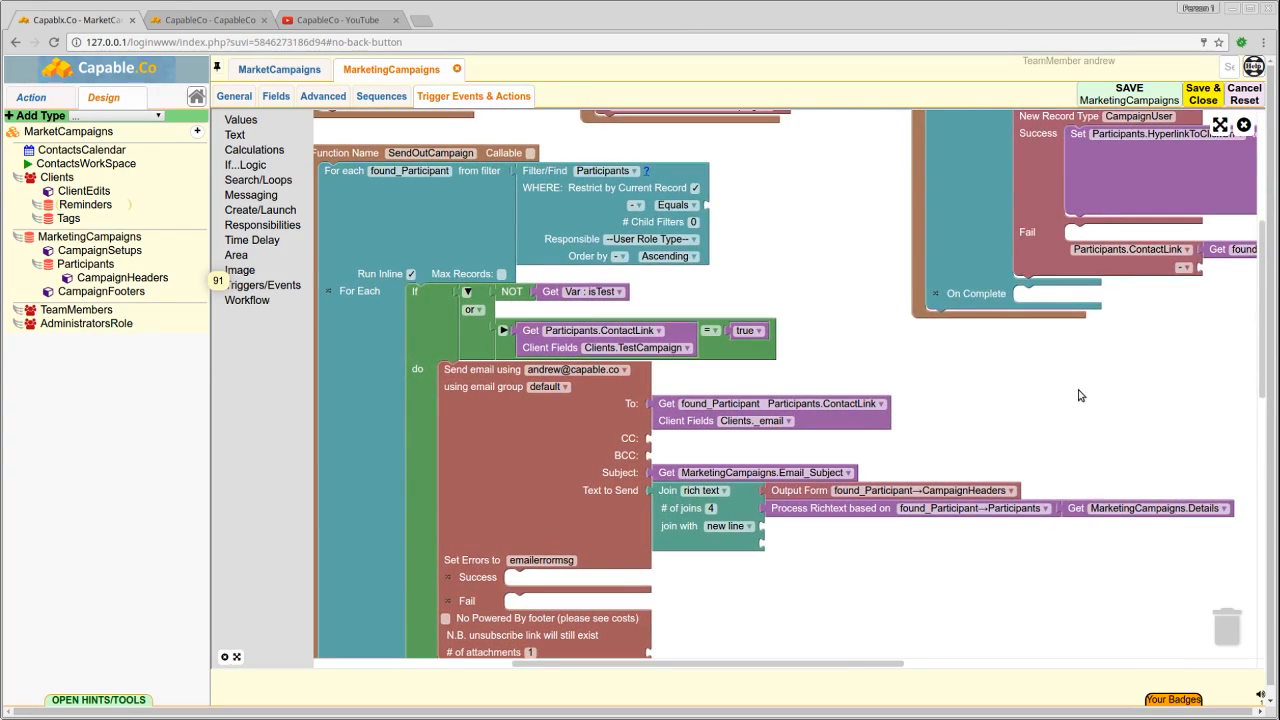
pyautogui.moveTo(1079, 396); pyautogui.dragTo(1005, 477)
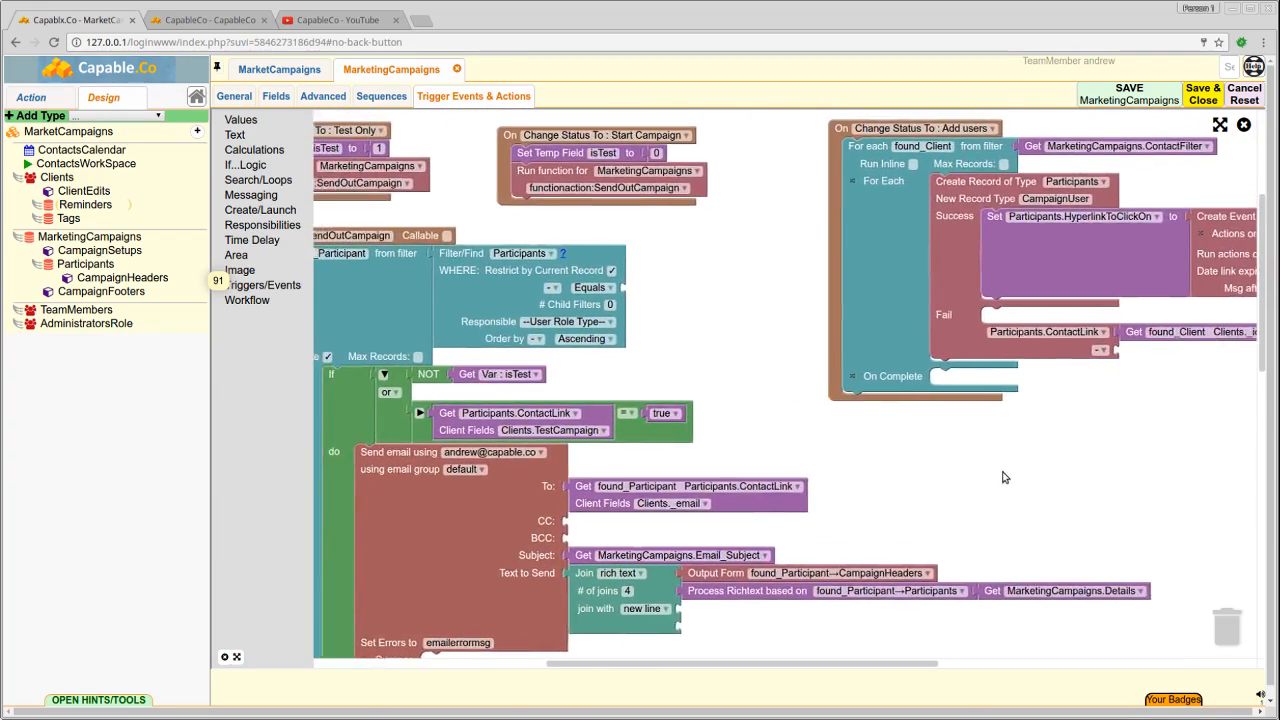
pyautogui.moveTo(752, 290); pyautogui.dragTo(861, 288)
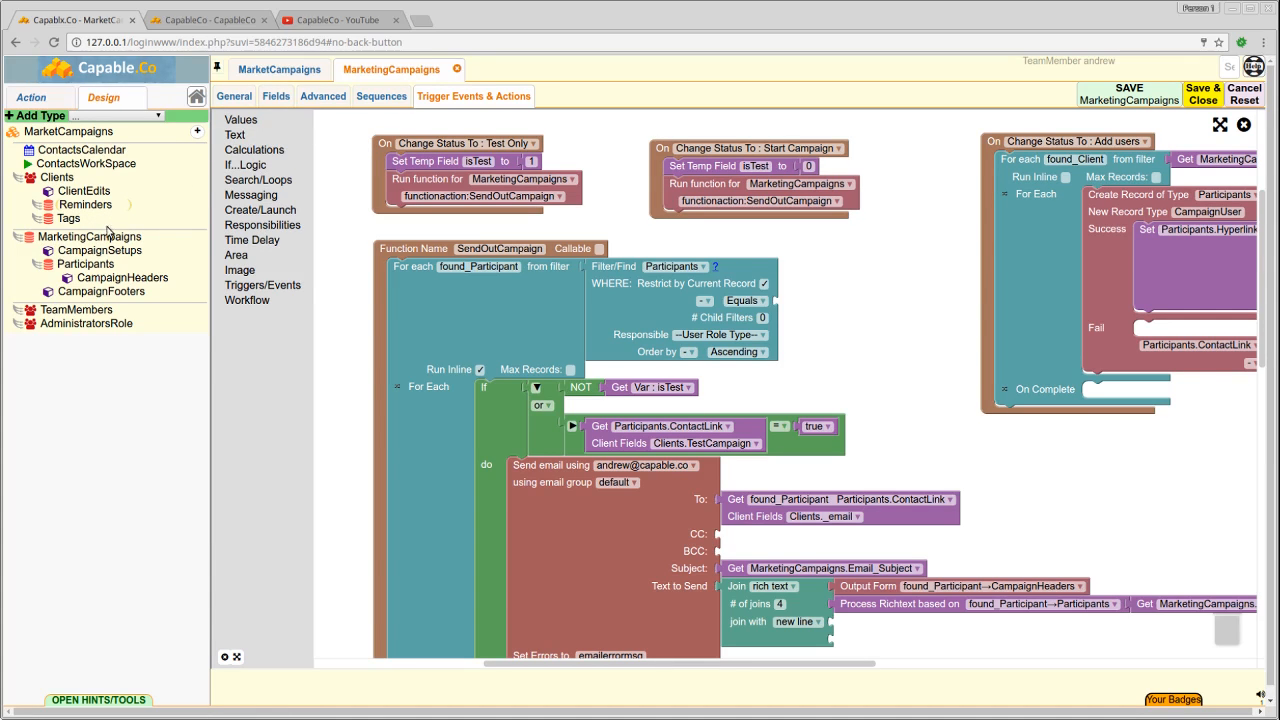
# - Examine the MarketingCampaign fields section and the filtered contacts section of the CampaignSetups form, including their display settings
pyautogui.click(92, 253)
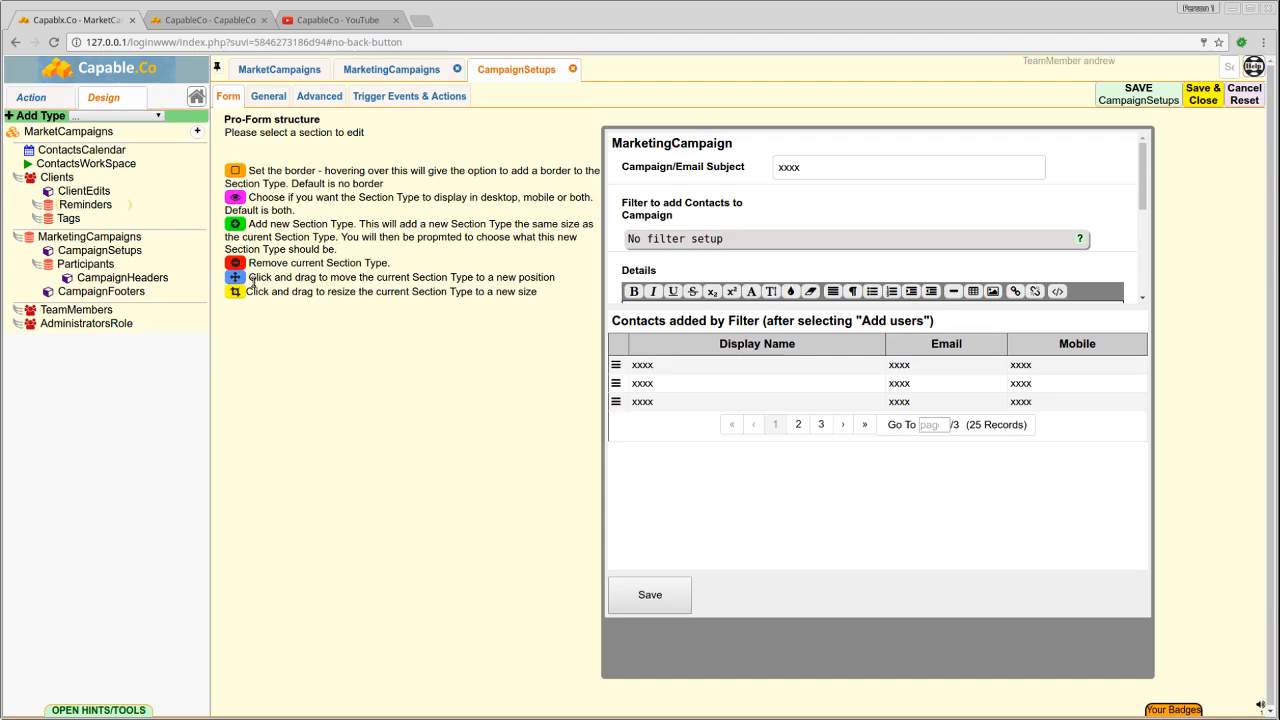
pyautogui.moveTo(928, 286)
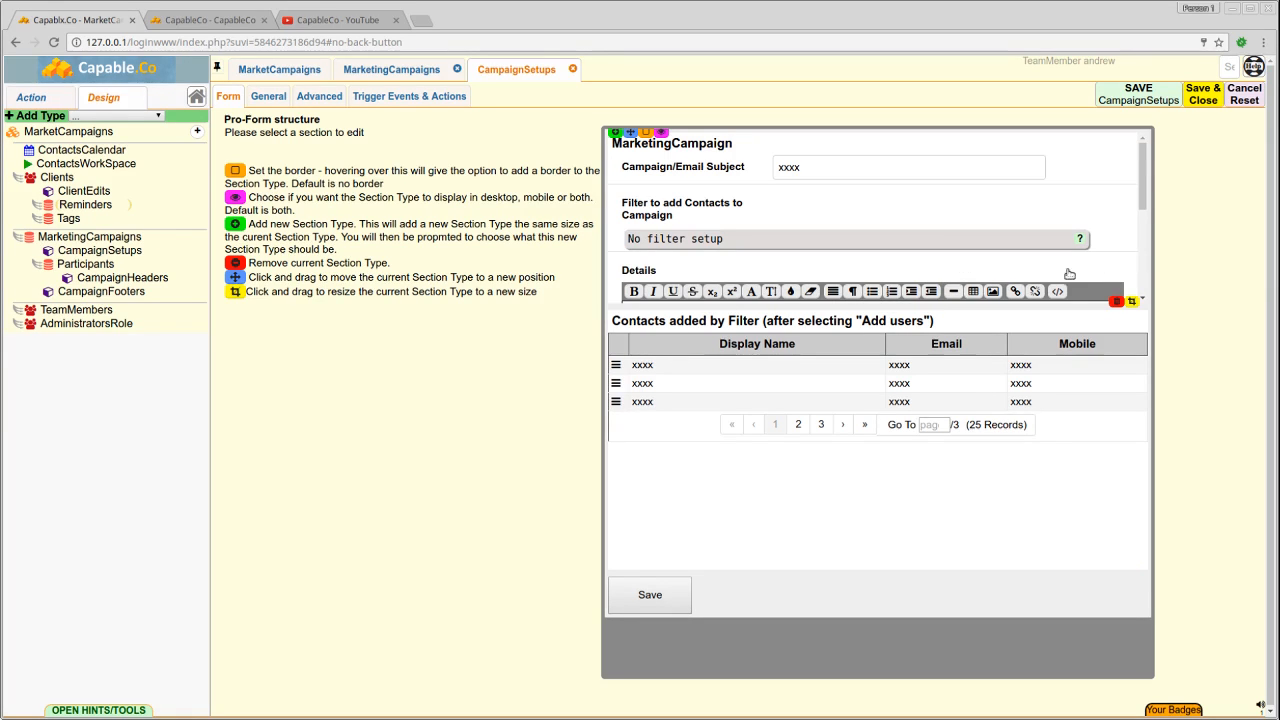
pyautogui.click(1112, 218)
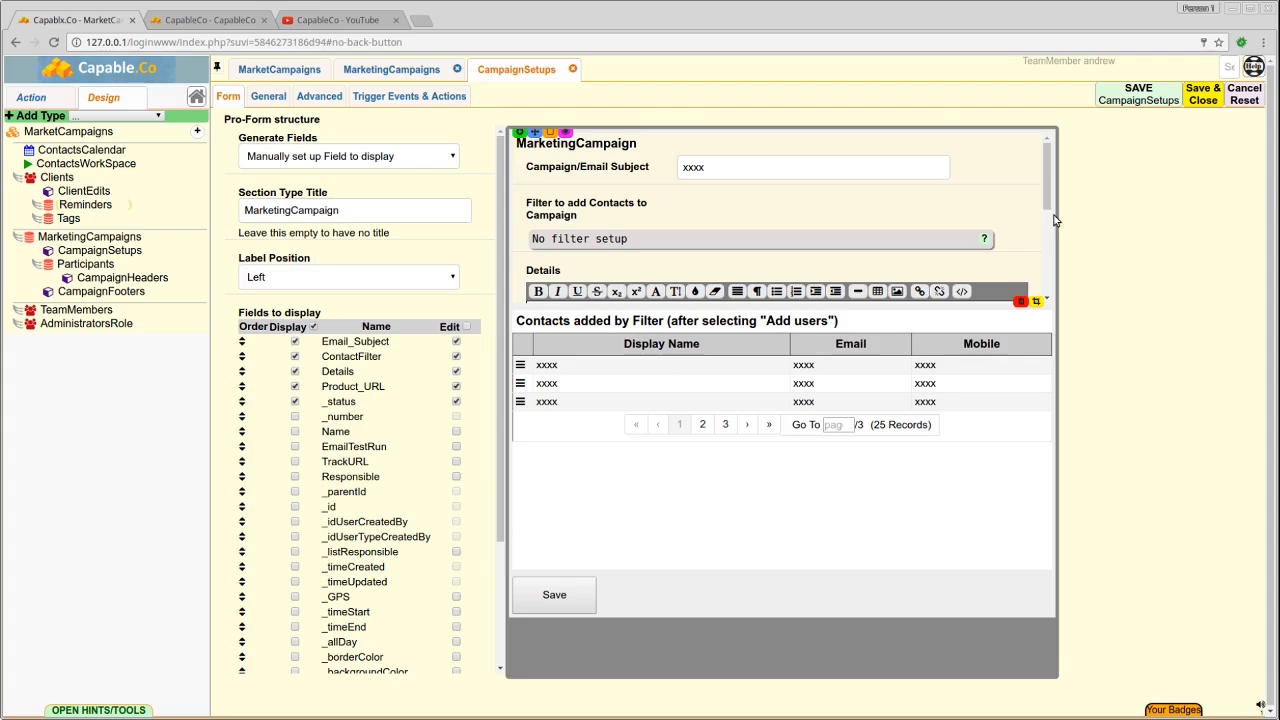
pyautogui.moveTo(1048, 193); pyautogui.dragTo(1048, 288)
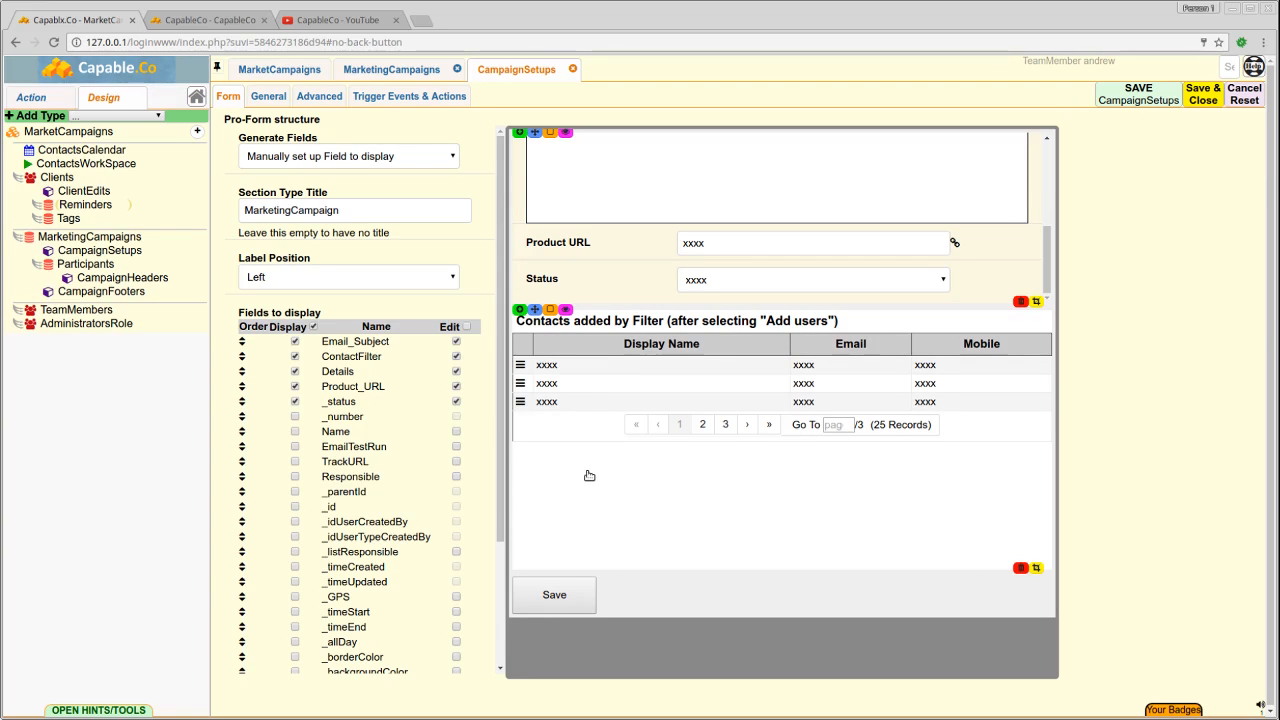
pyautogui.click(620, 465)
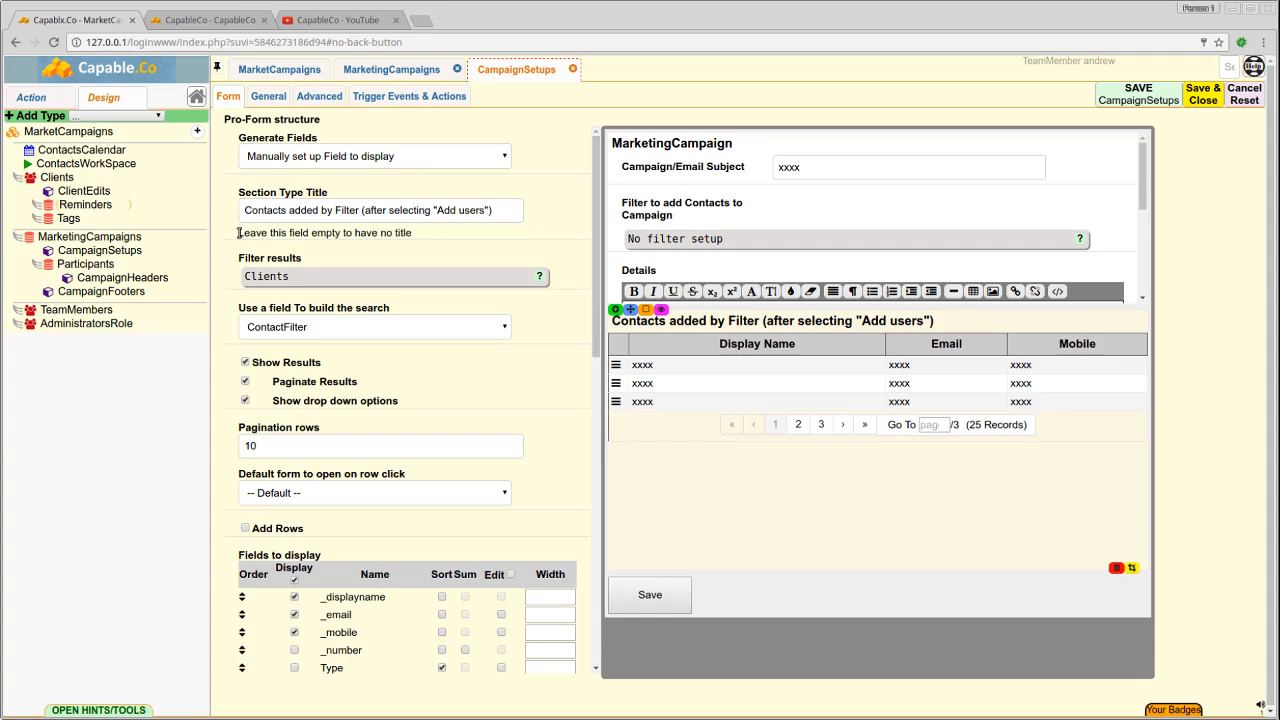
pyautogui.moveTo(498, 211); pyautogui.dragTo(236, 215)
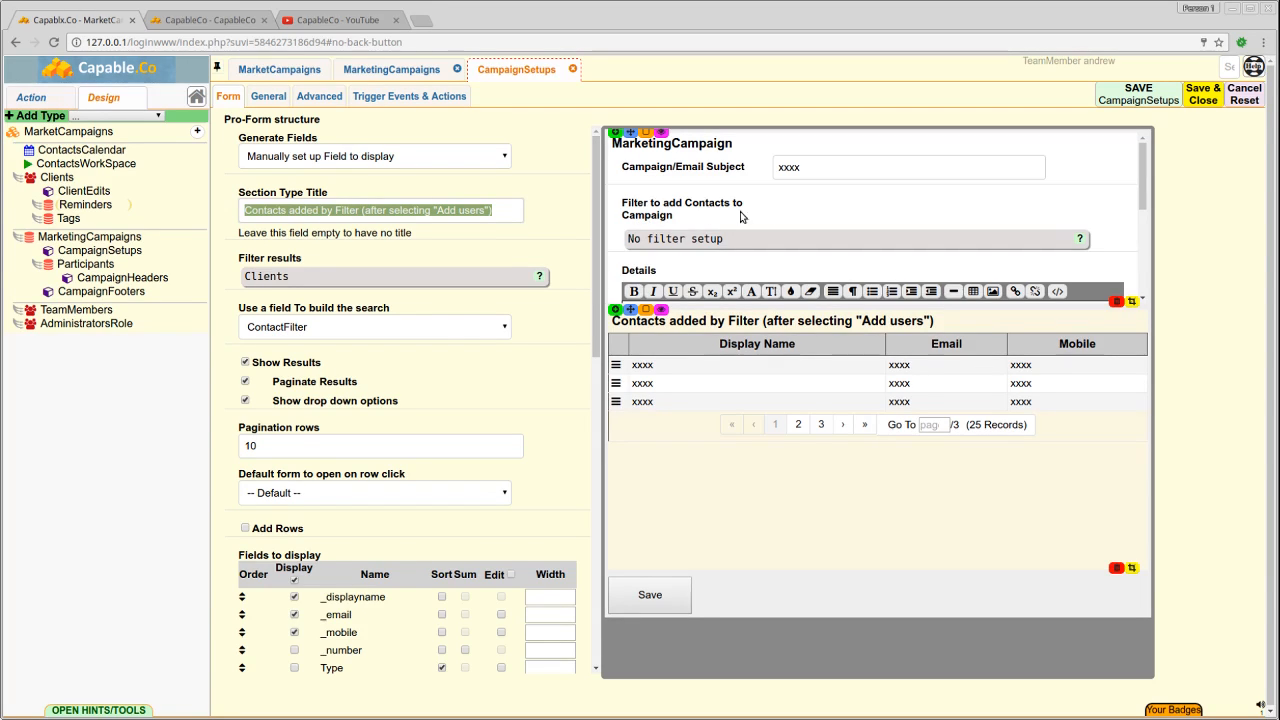
pyautogui.click(491, 340)
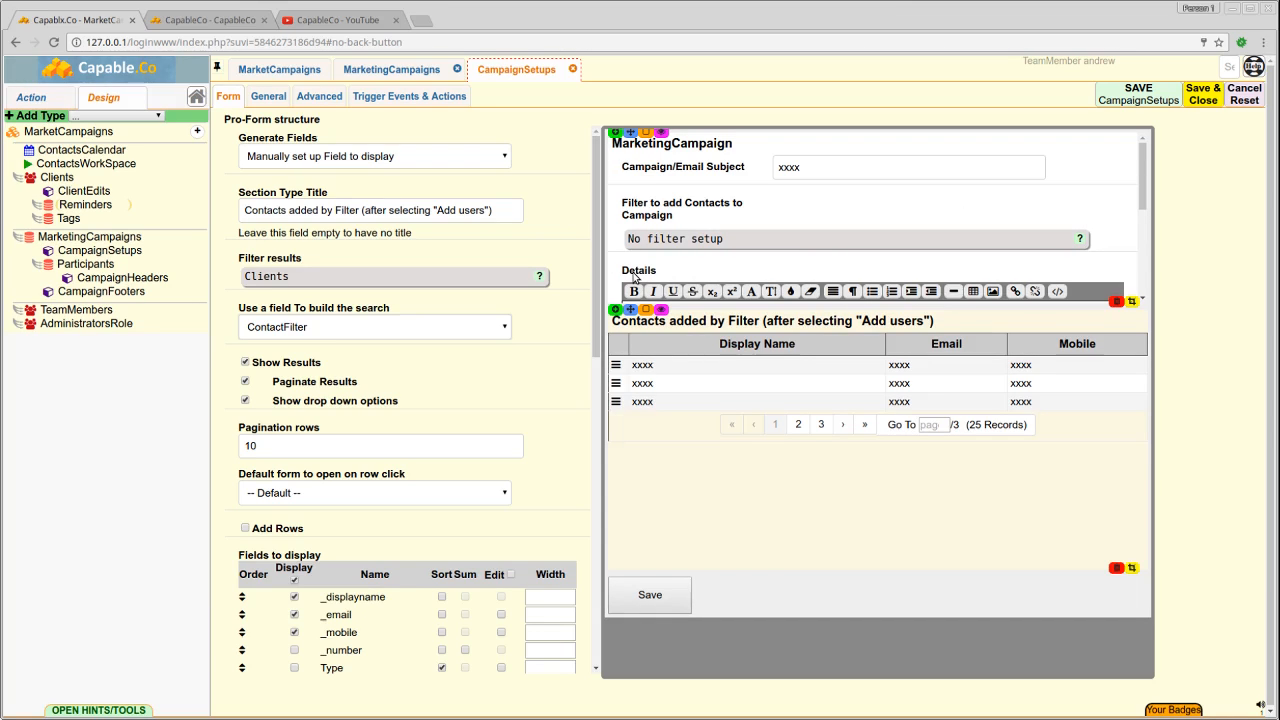
# - Open the CampaignHeaders form for editing
pyautogui.click(112, 277)
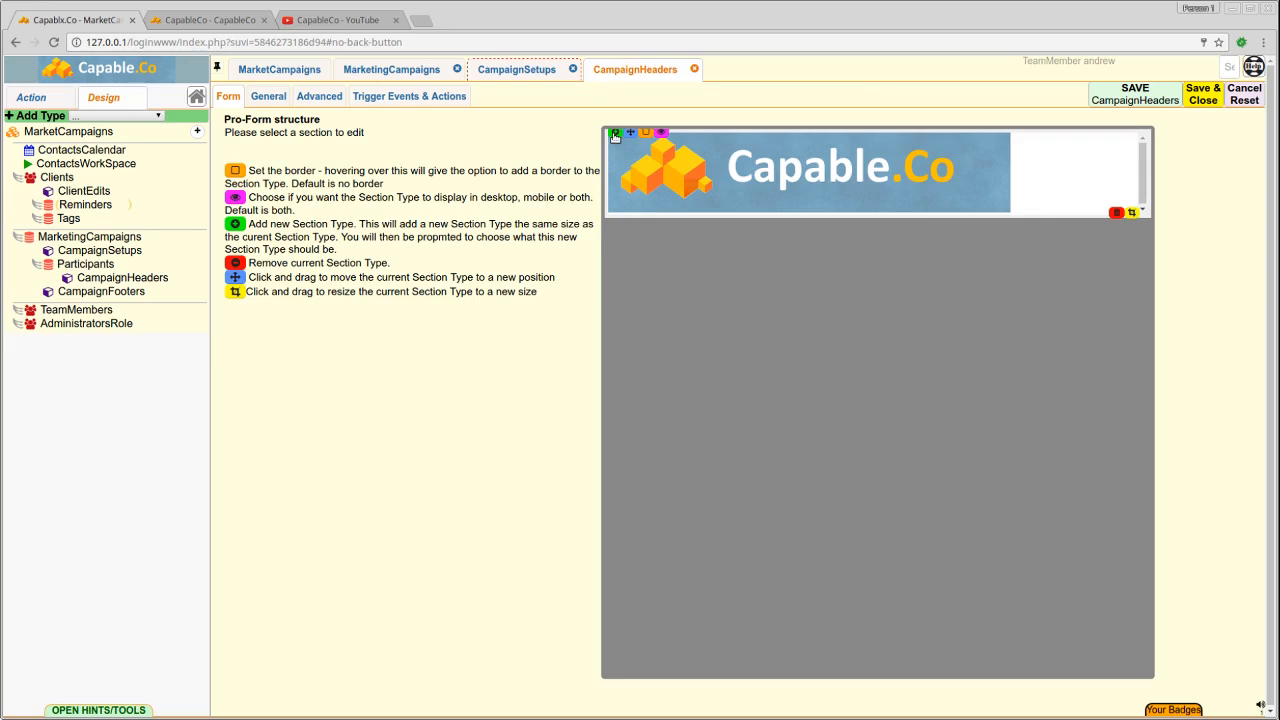
# - Try out a type fields section for Participants beneath the logo in the CampaignHeaders form, and remove it again
pyautogui.click(615, 134)
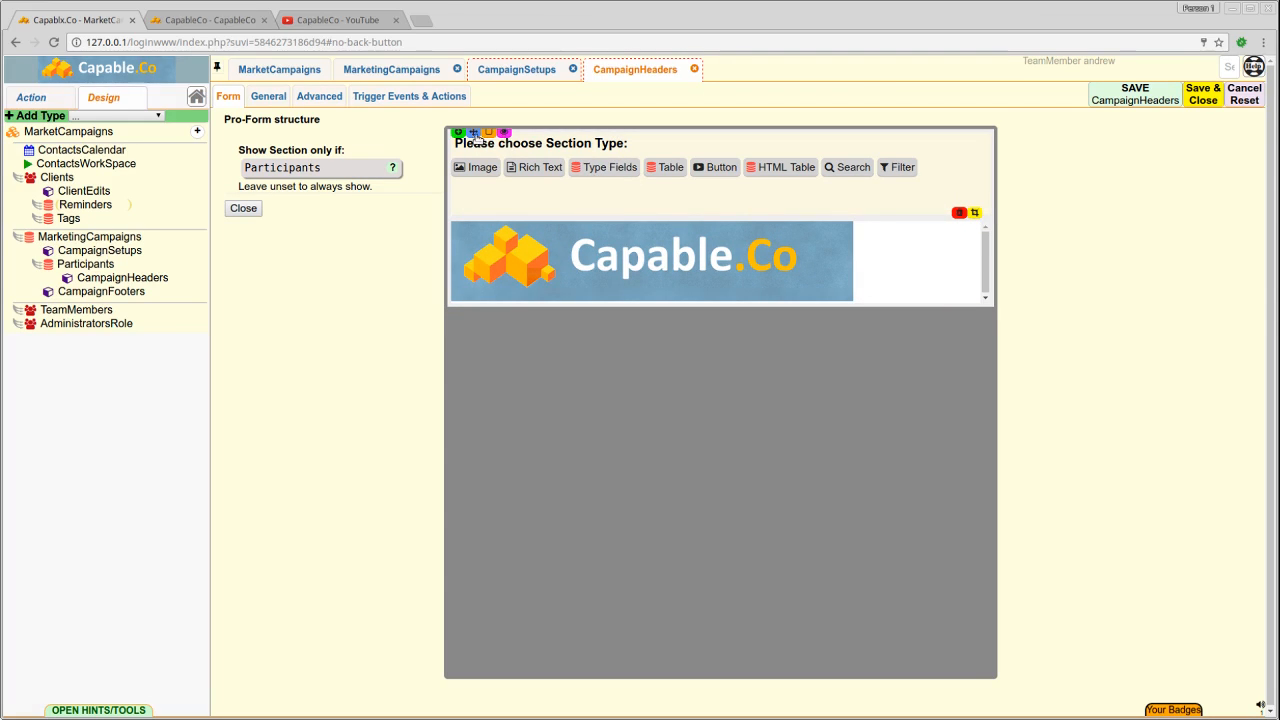
pyautogui.moveTo(476, 136); pyautogui.dragTo(483, 276)
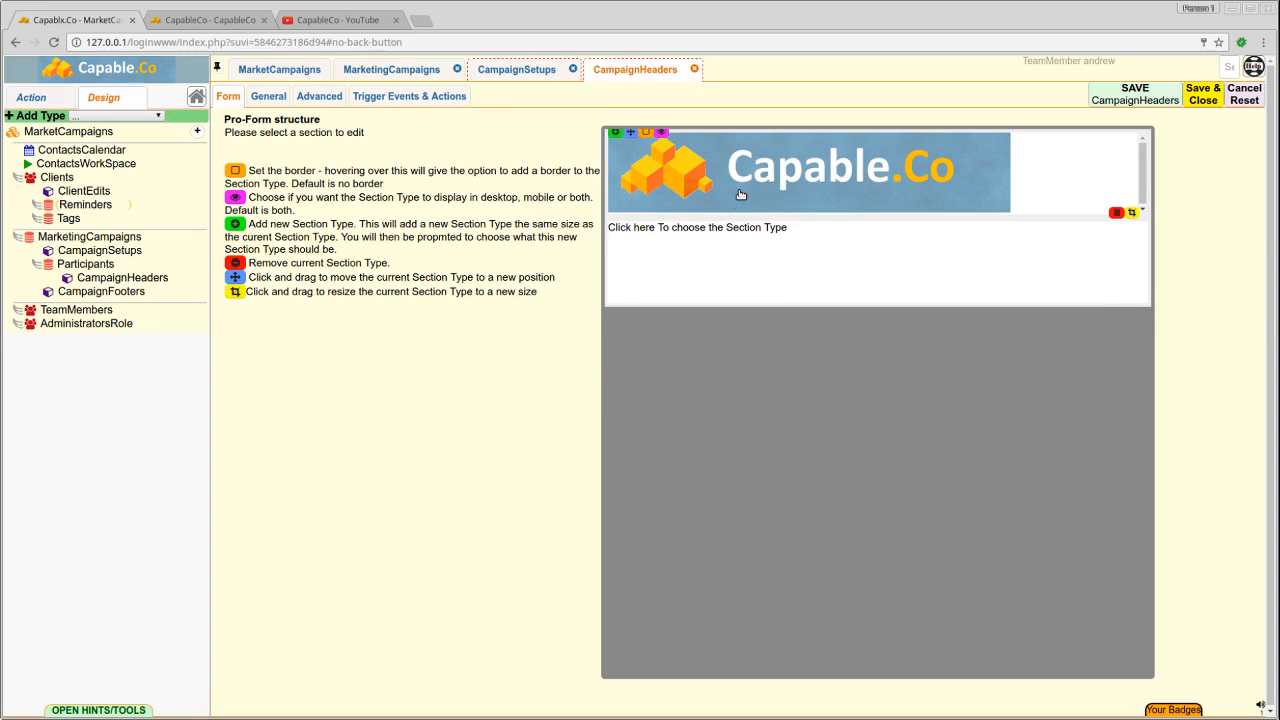
pyautogui.click(737, 259)
pyautogui.click(624, 256)
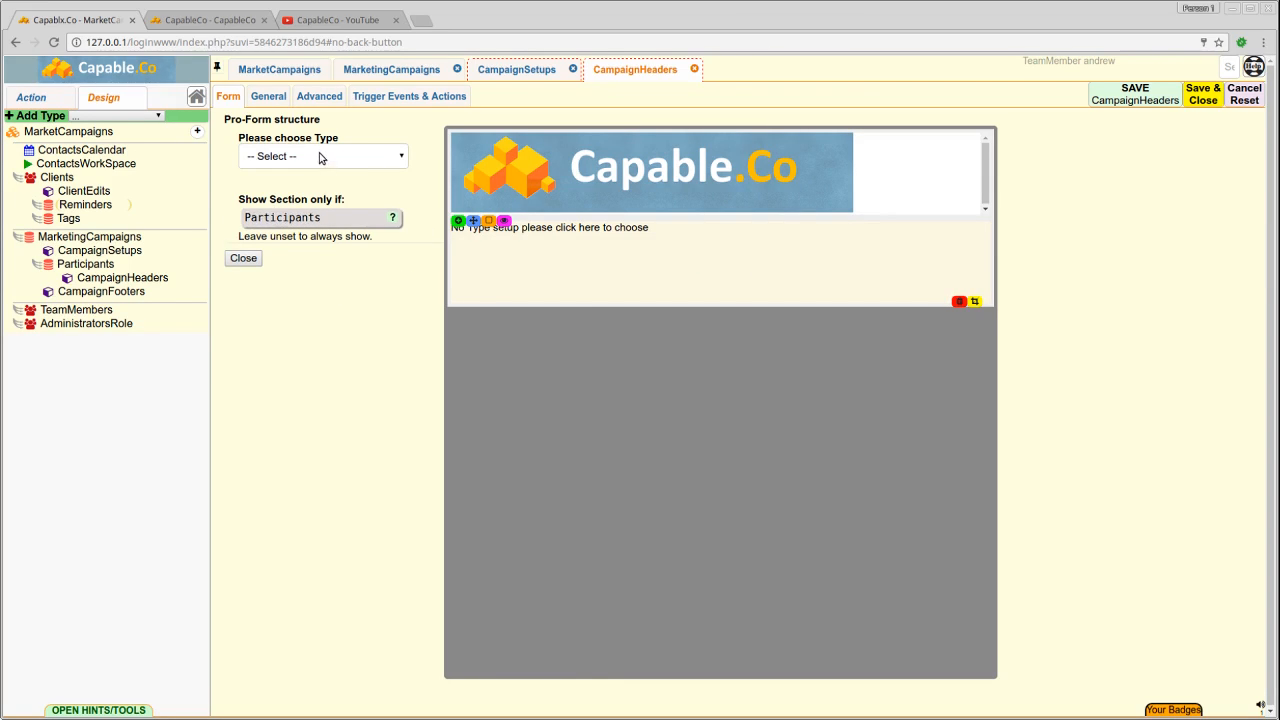
pyautogui.click(319, 155)
pyautogui.click(290, 186)
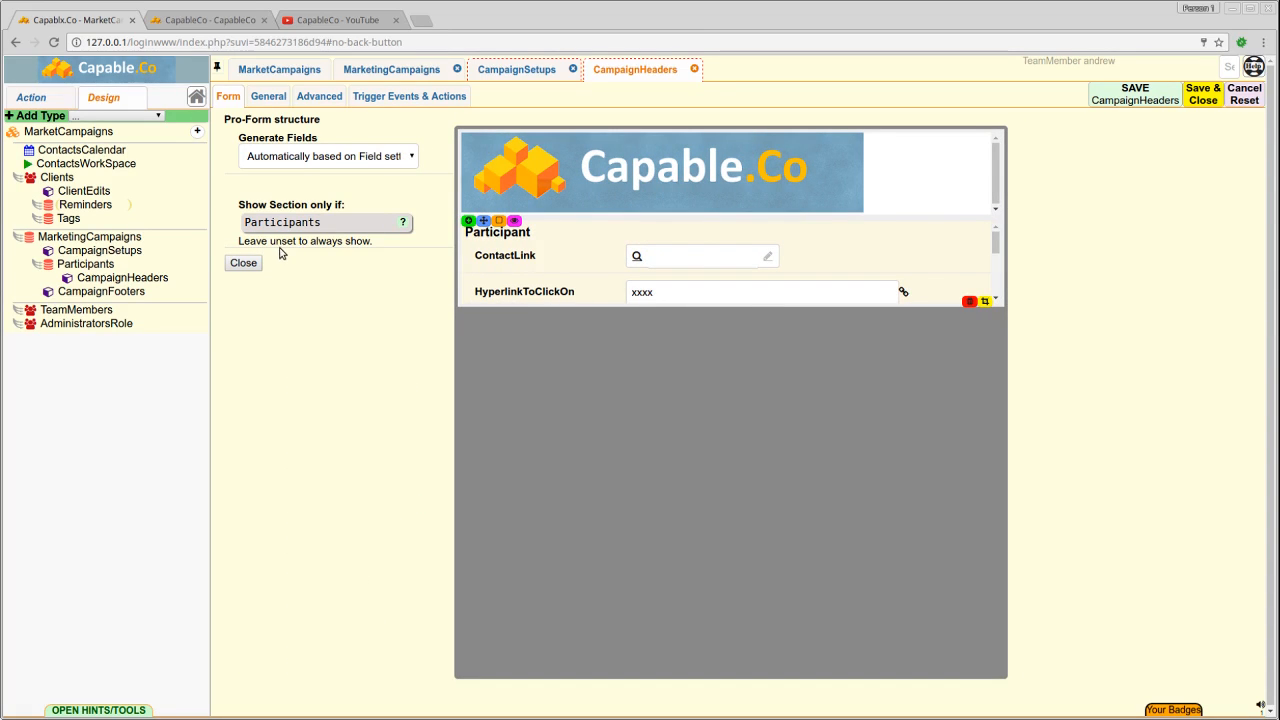
pyautogui.click(969, 302)
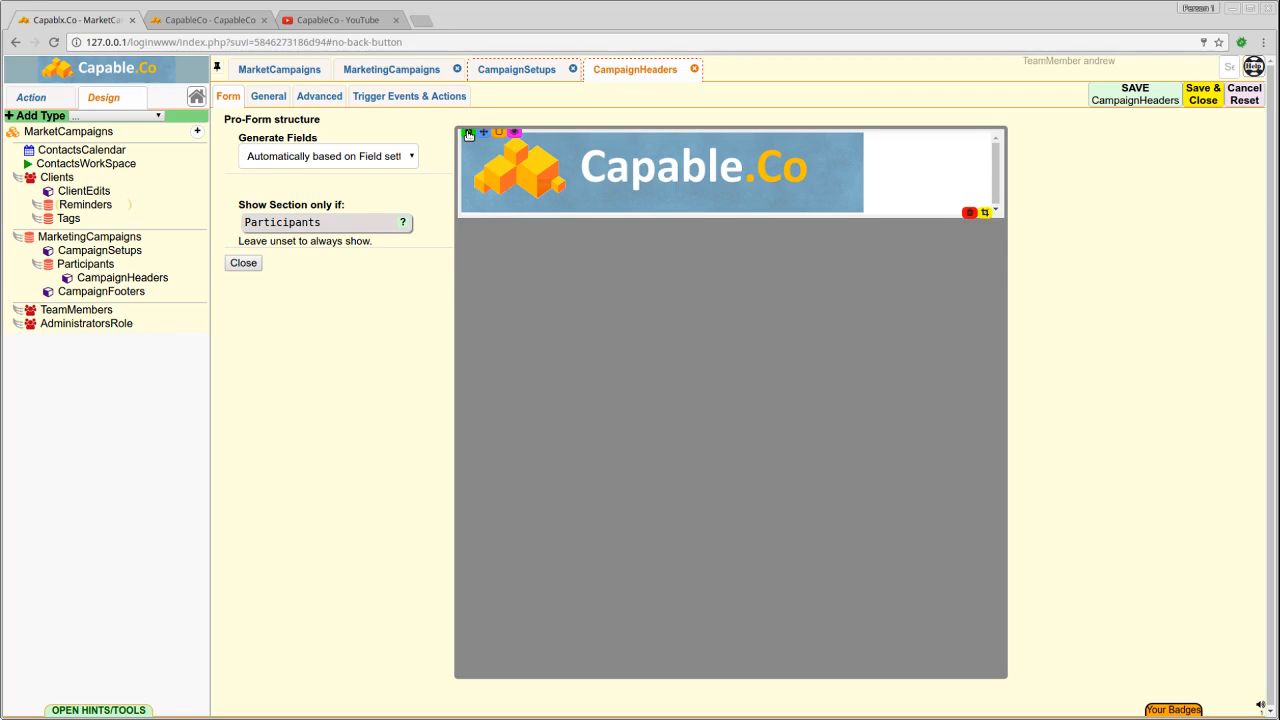
# - Add a rich text section to the CampaignHeaders form and enter "Hello" in it
pyautogui.click(469, 134)
pyautogui.click(538, 166)
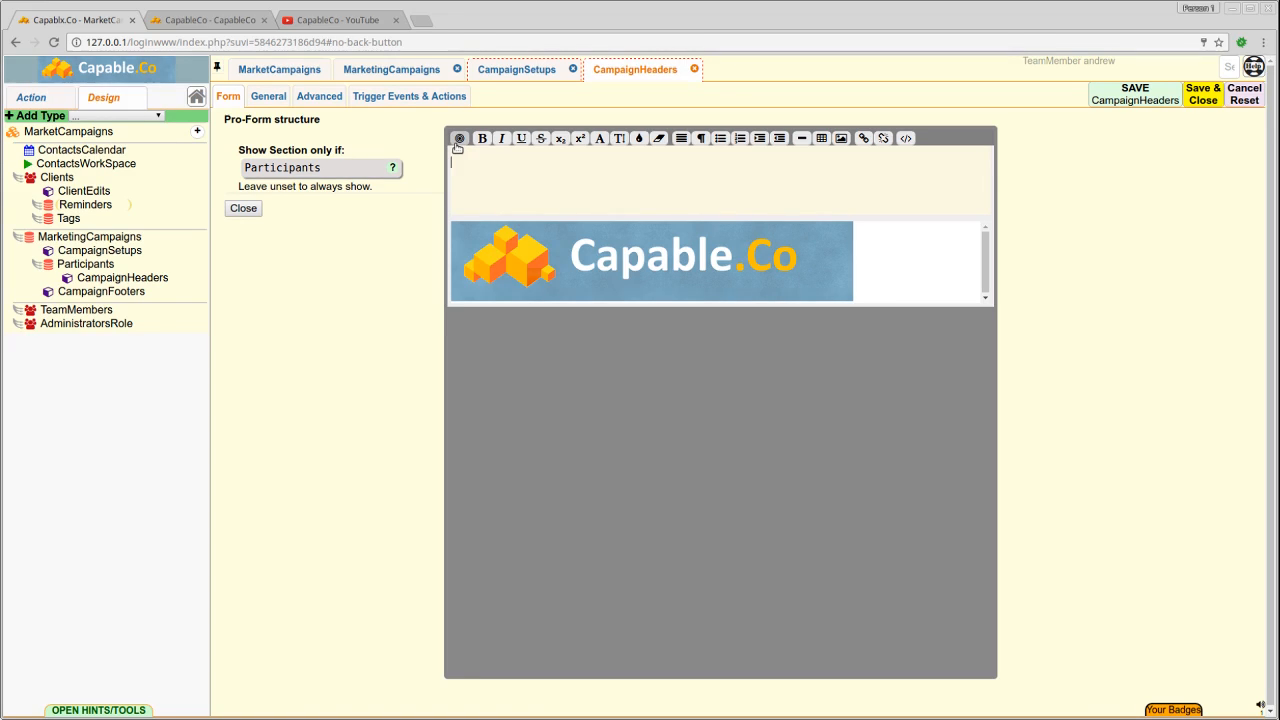
pyautogui.write('Hello')
# - Insert the Clients FirstName field through the Participants ContactLink after "Hello", followed by a comma
pyautogui.click(458, 139)
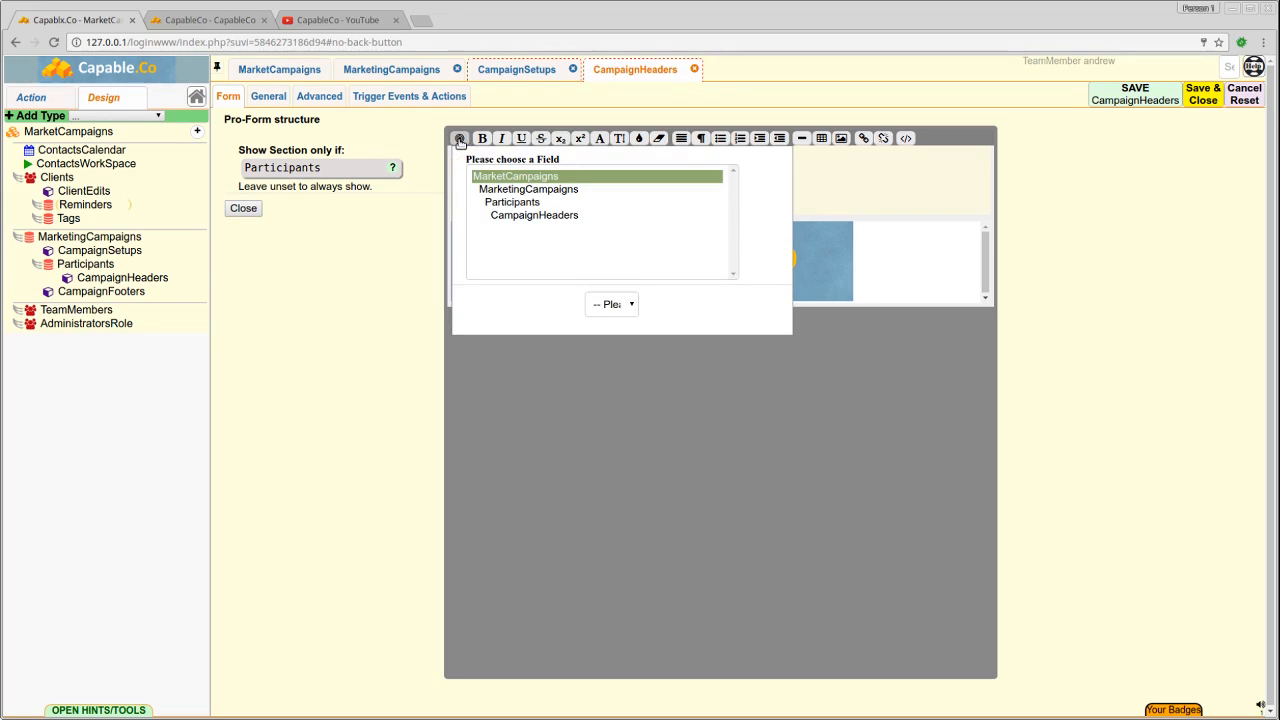
pyautogui.click(508, 203)
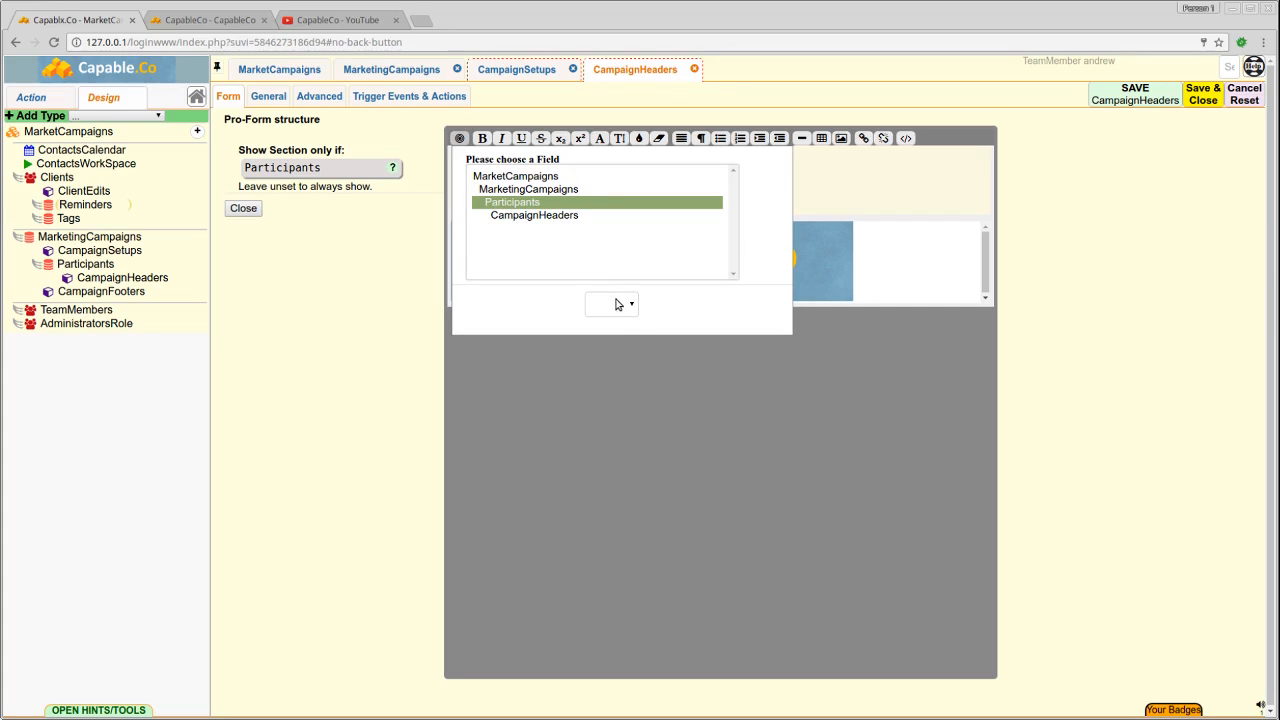
pyautogui.click(625, 350)
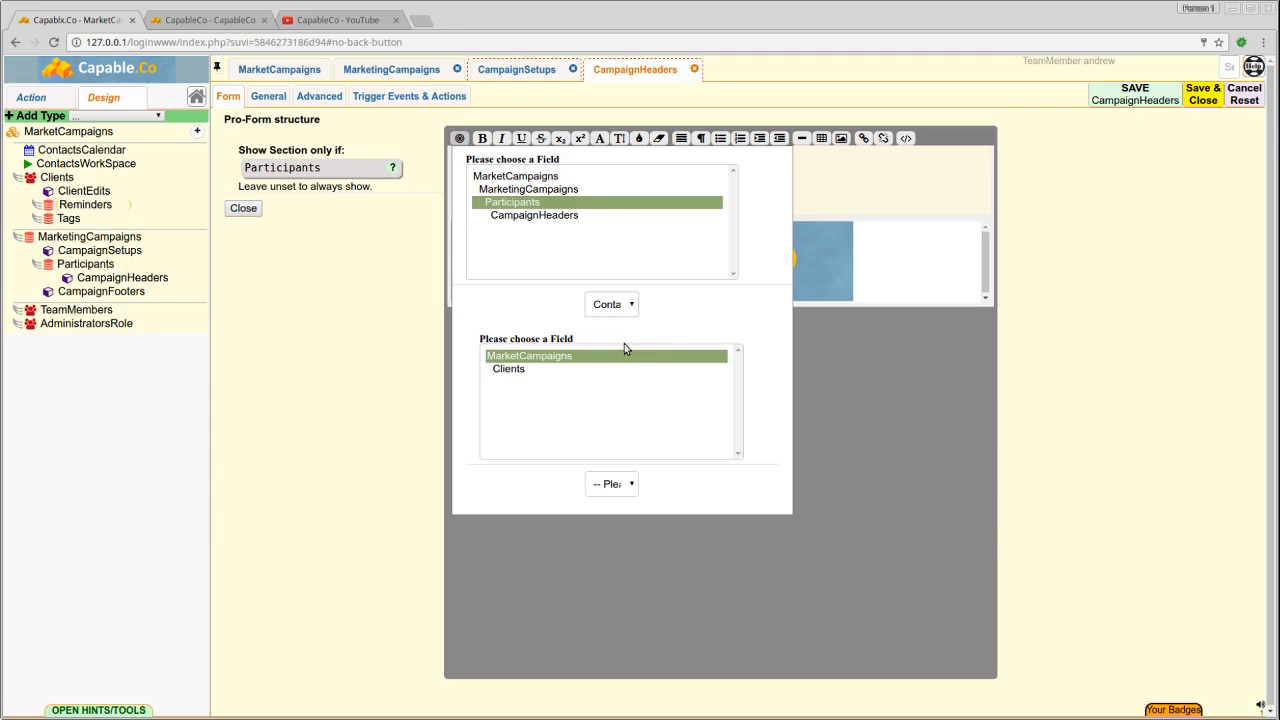
pyautogui.click(512, 371)
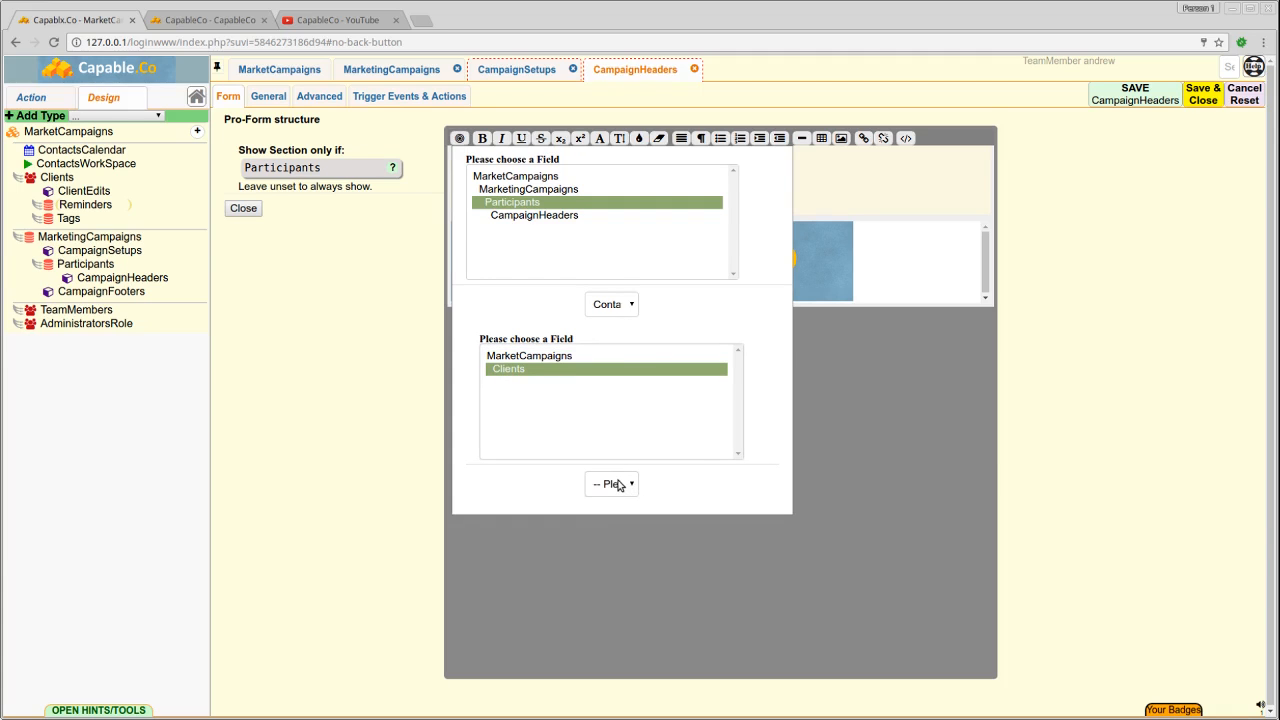
pyautogui.click(622, 270)
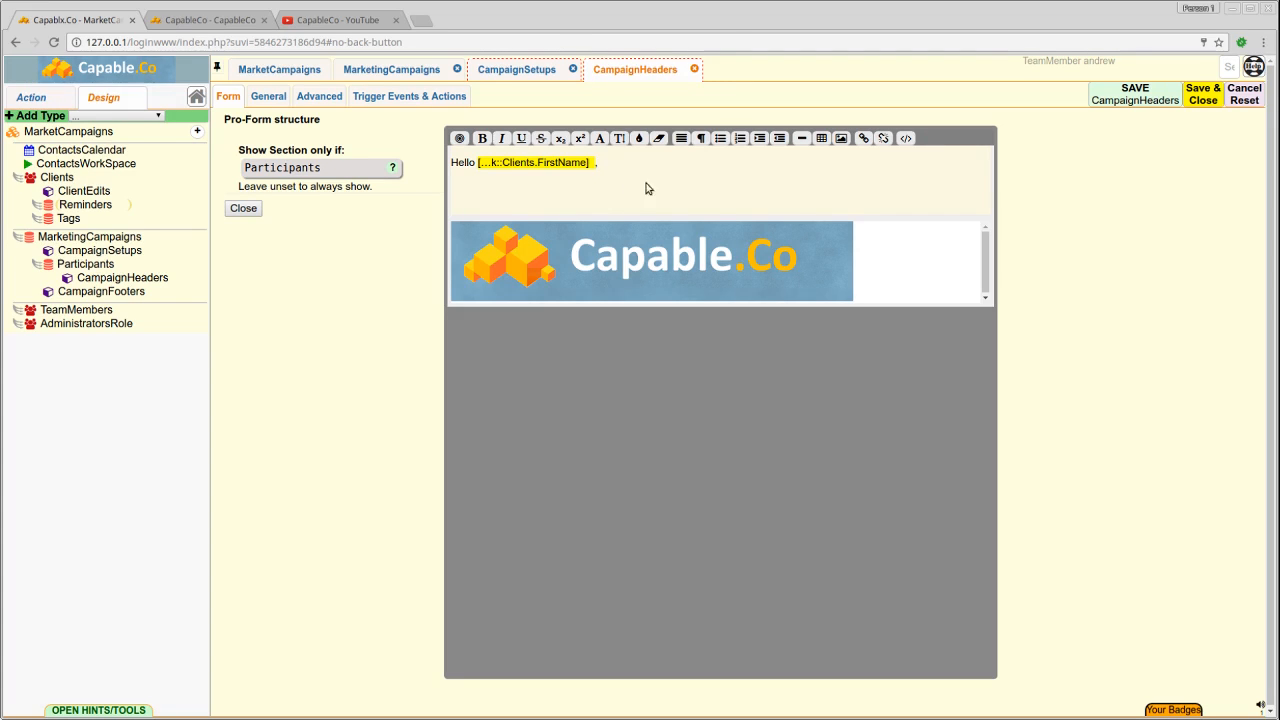
# - Finish editing the greeting section, move it below the logo, and return to the MarketingCampaigns triggers
pyautogui.click(243, 208)
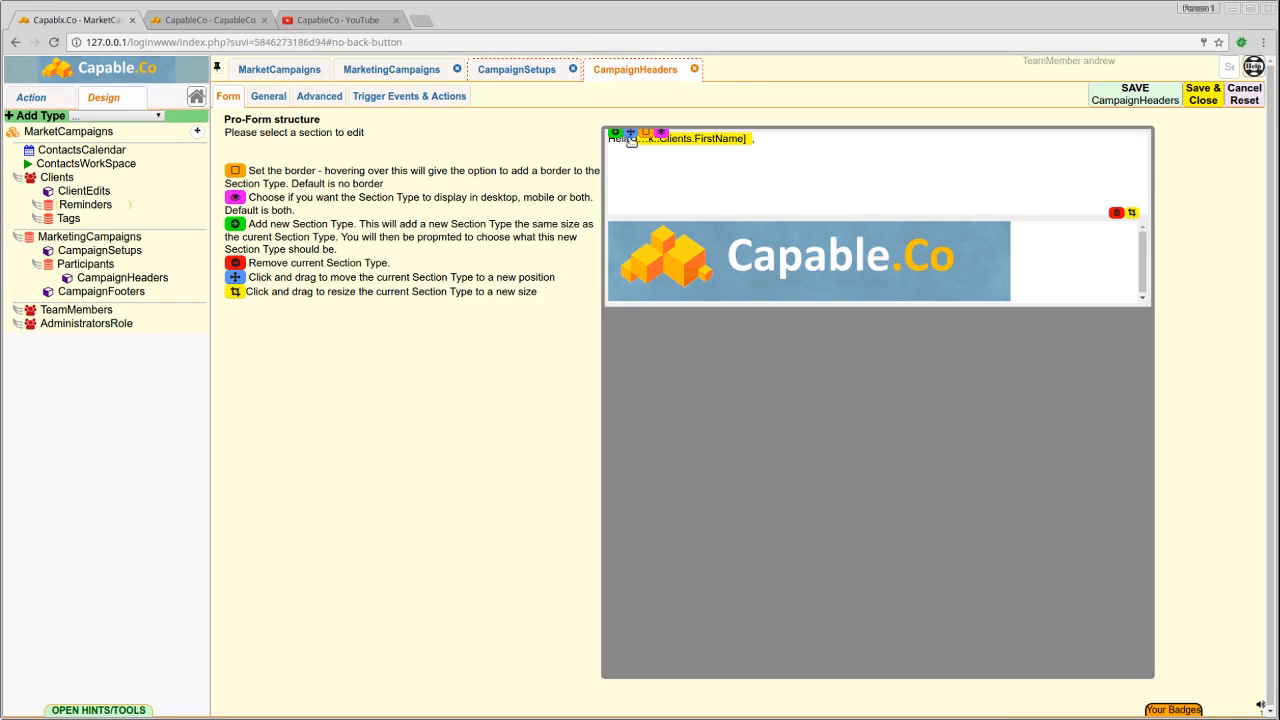
pyautogui.moveTo(630, 135); pyautogui.dragTo(630, 222)
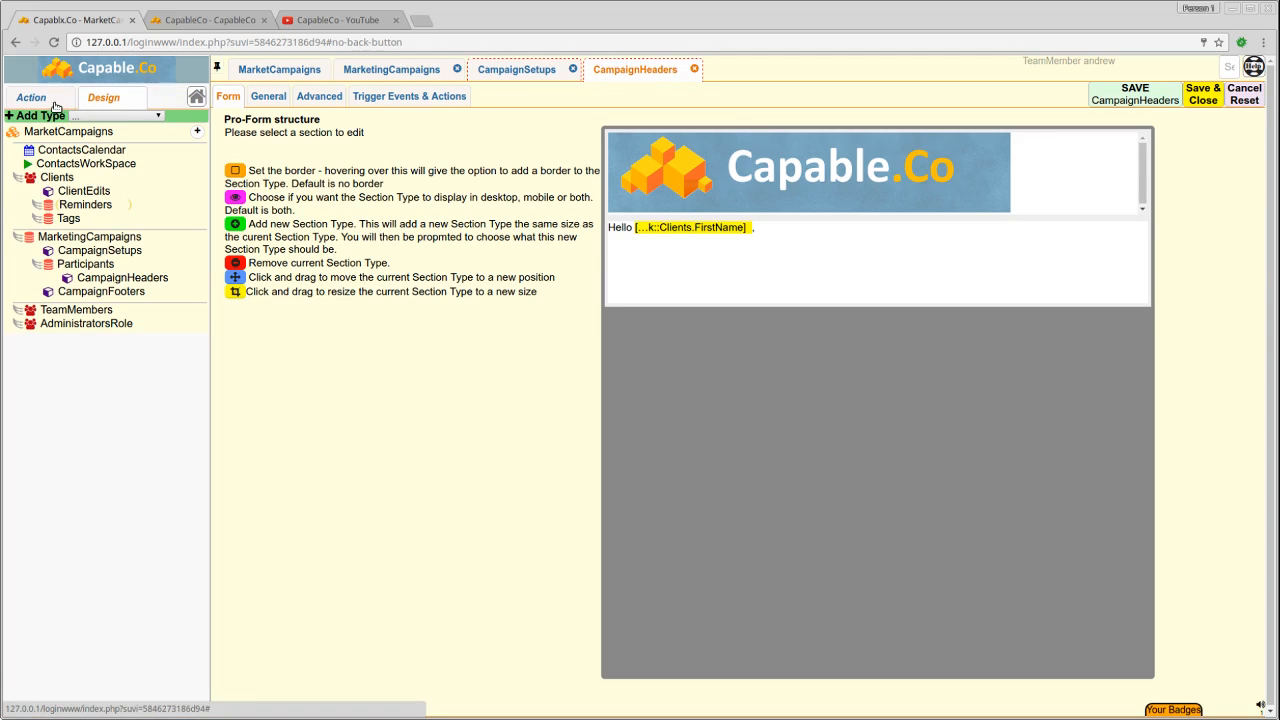
pyautogui.click(380, 69)
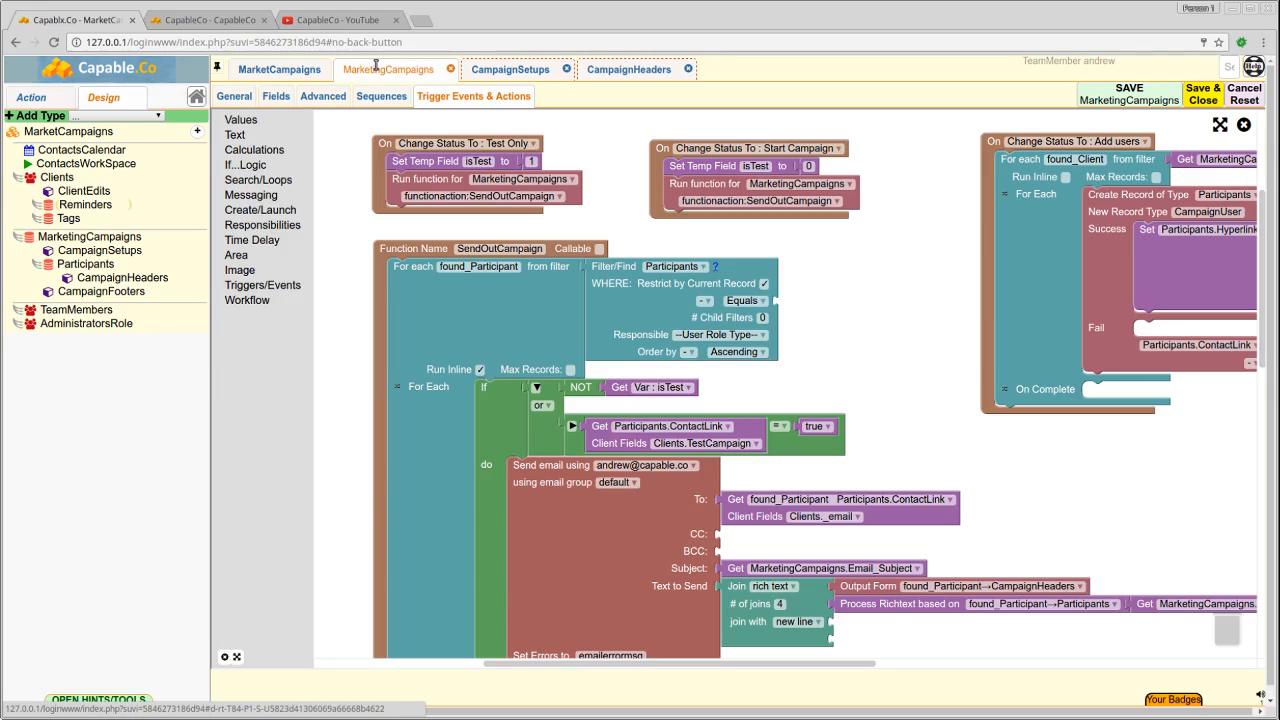